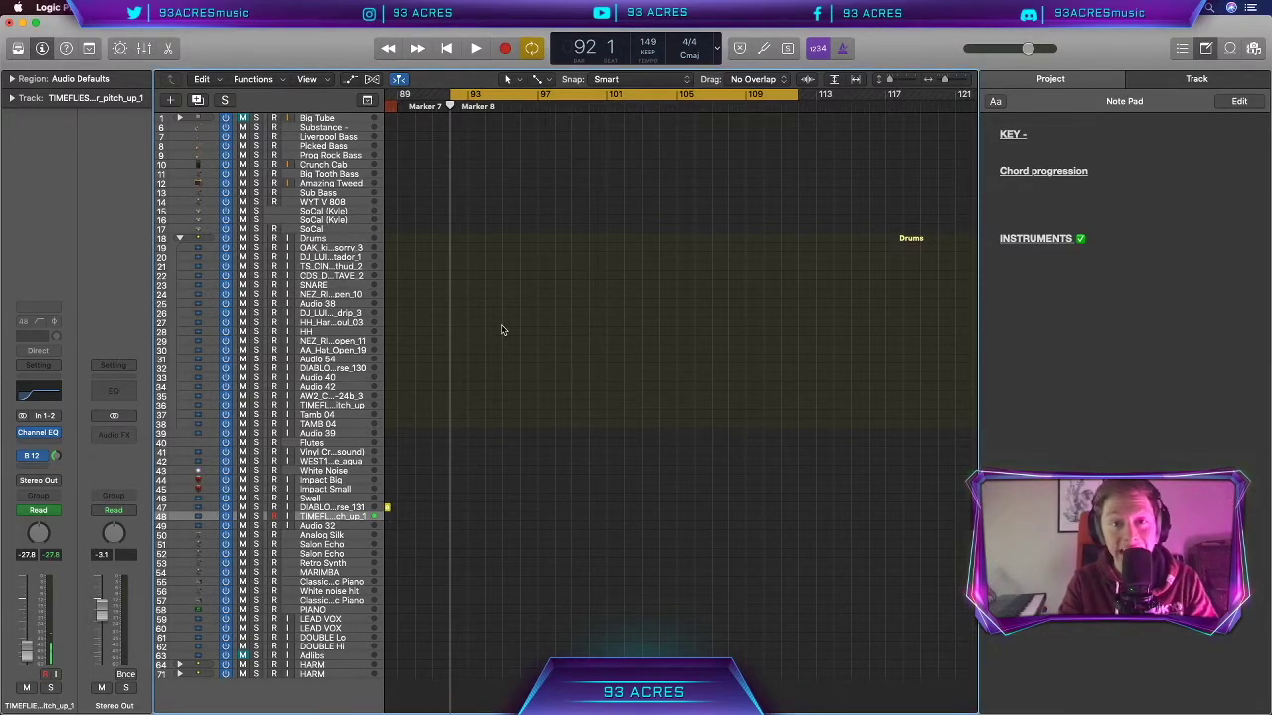
Step: Name the bar 92 marker THE SCOTTS and colour it magenta
type("SCOT")
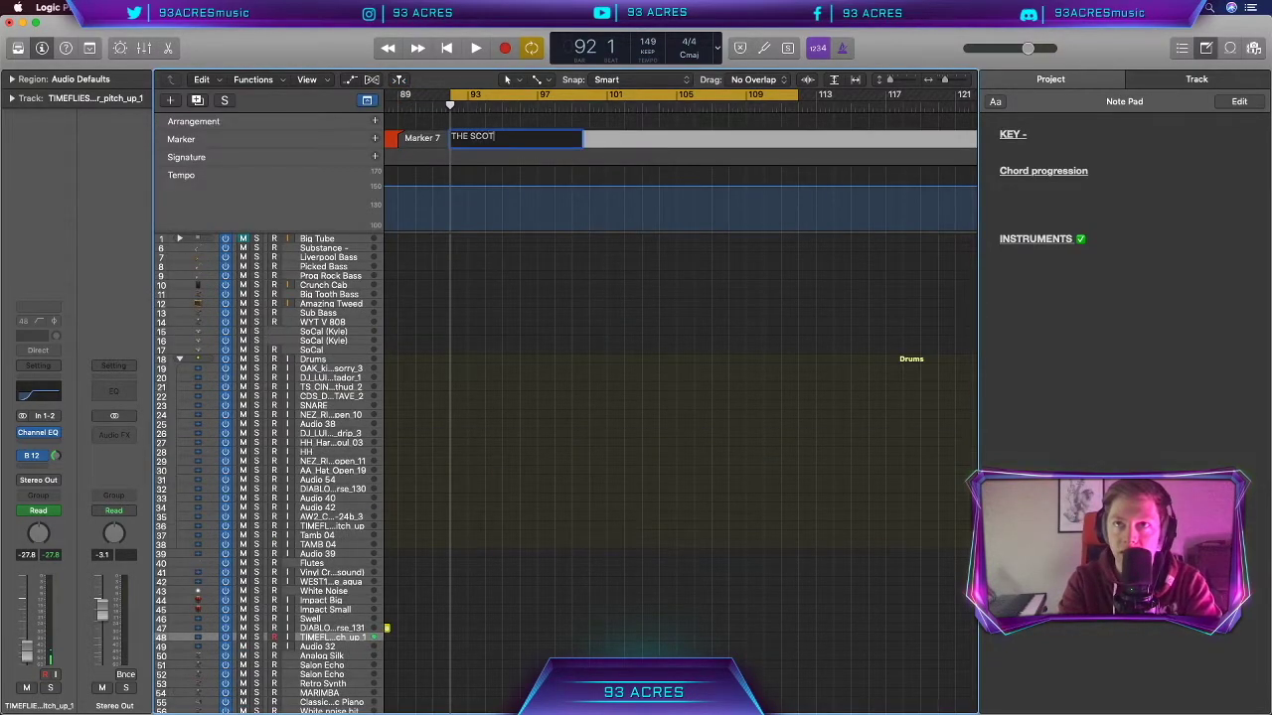
type("TS")
key("Return")
key("alt+c")
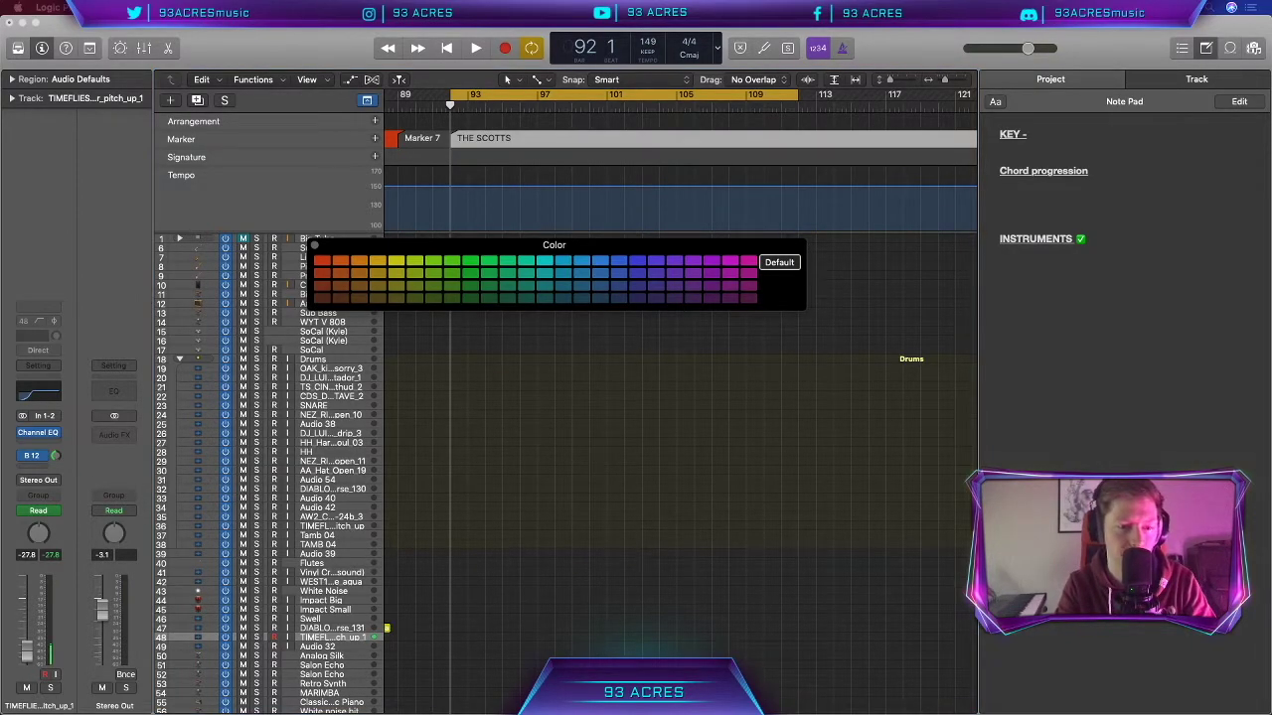
key("super+Left")
left_click(732, 261)
key("alt+c")
left_click(366, 100)
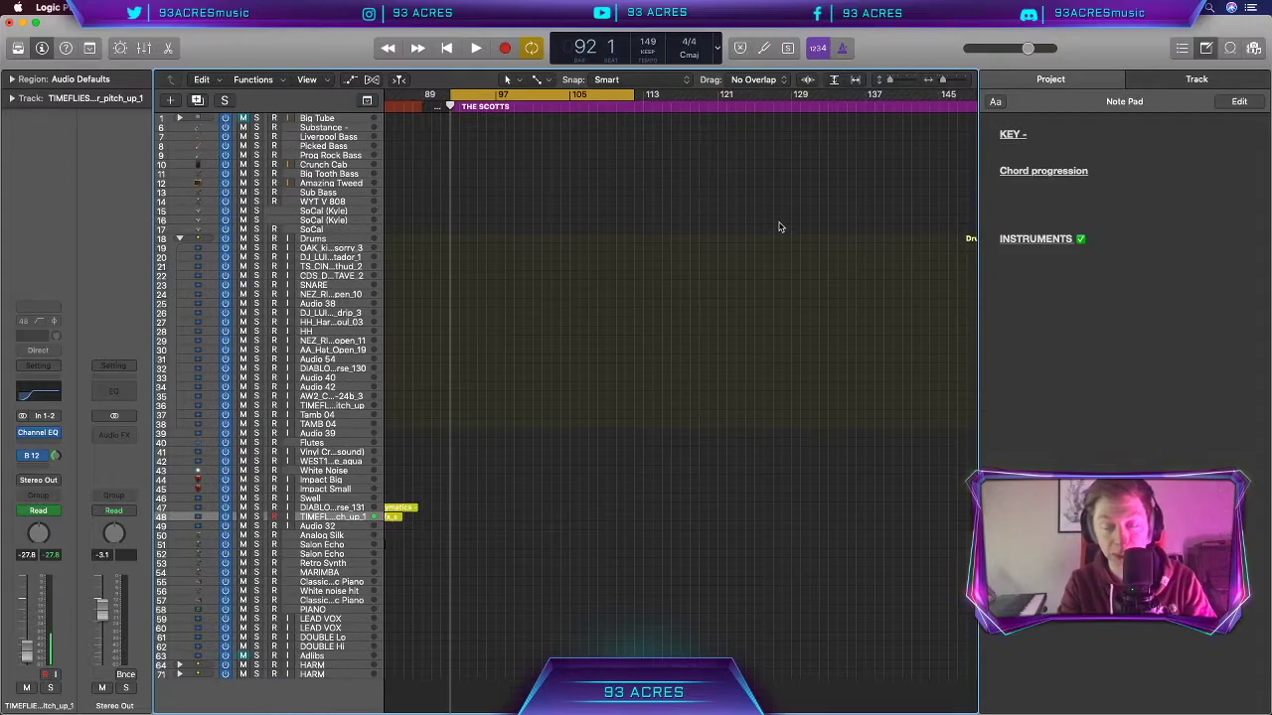
Step: Set the project tempo to 131 BPM in the tempo track
key("g")
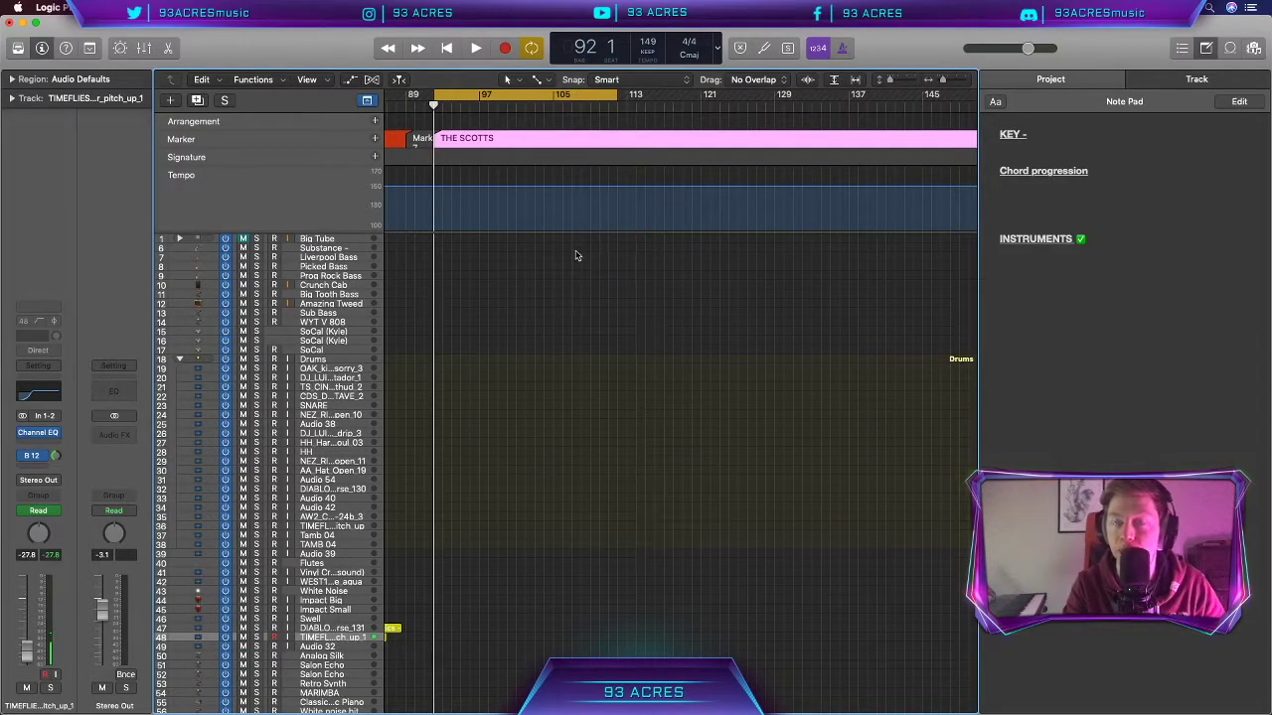
left_click(404, 187)
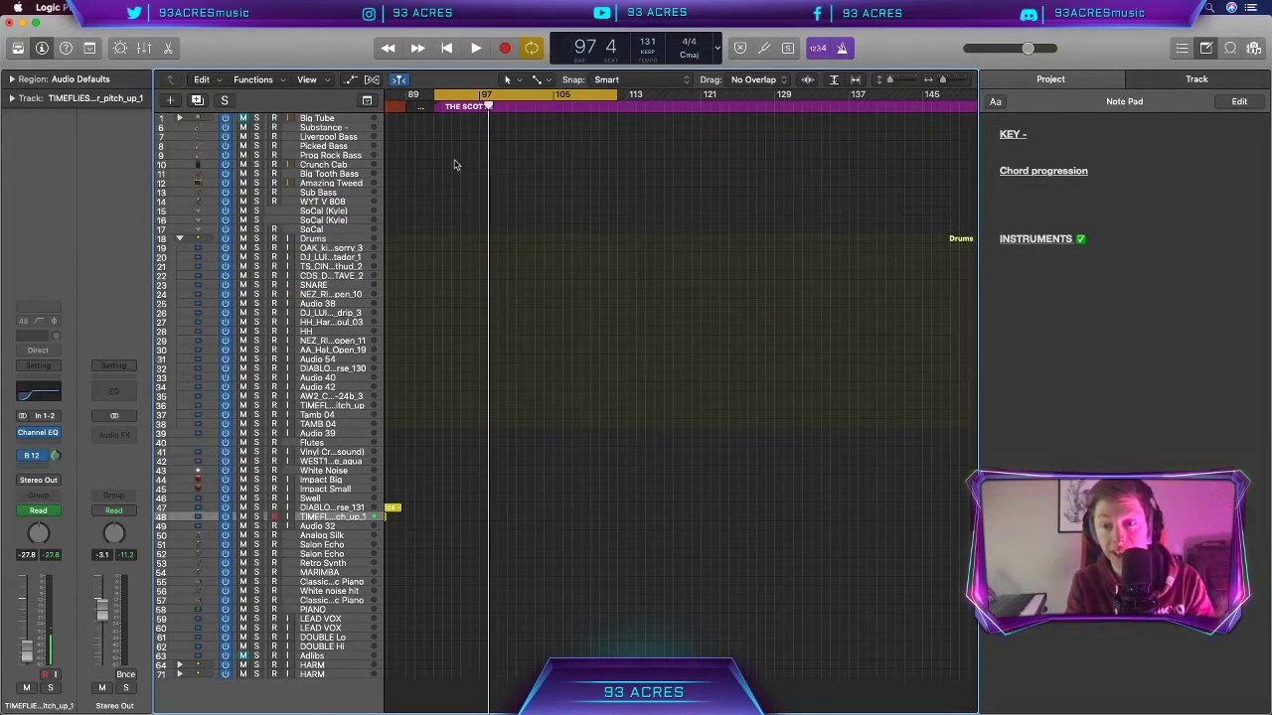
scroll(756, 361, "left", 1)
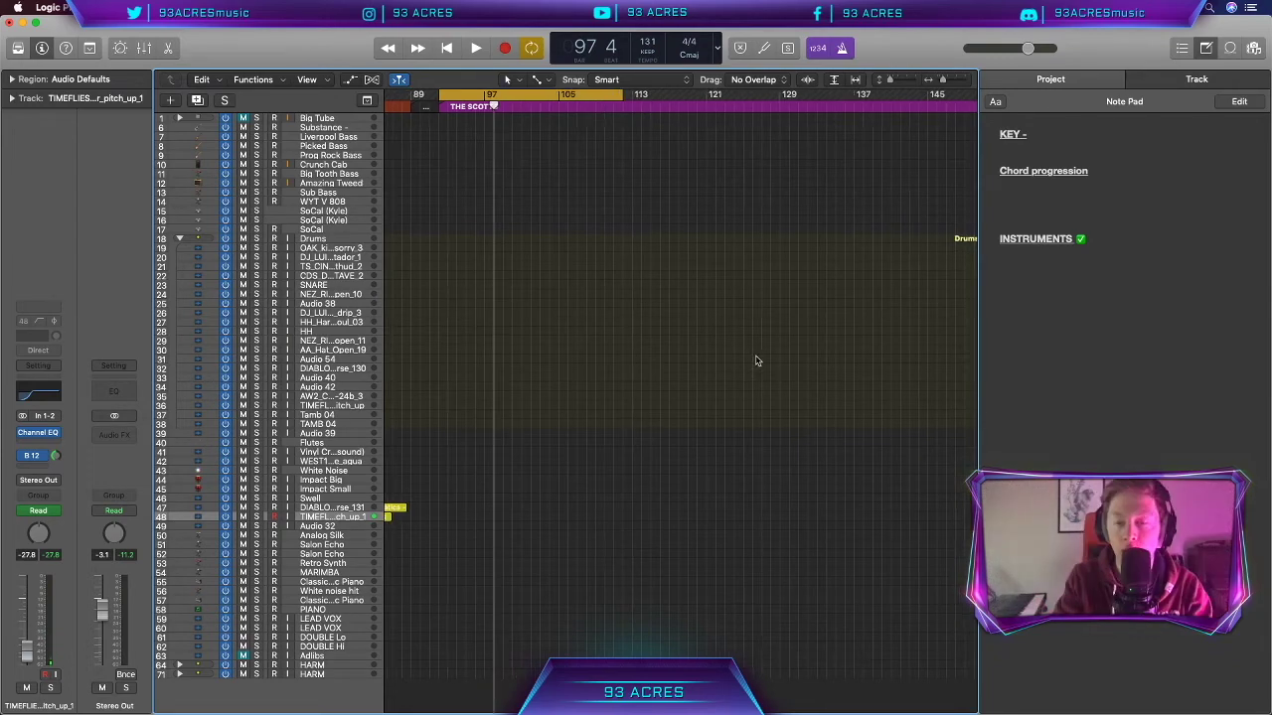
Step: Record the key as C minor in the project notes
left_click(1049, 134)
left_click(318, 610)
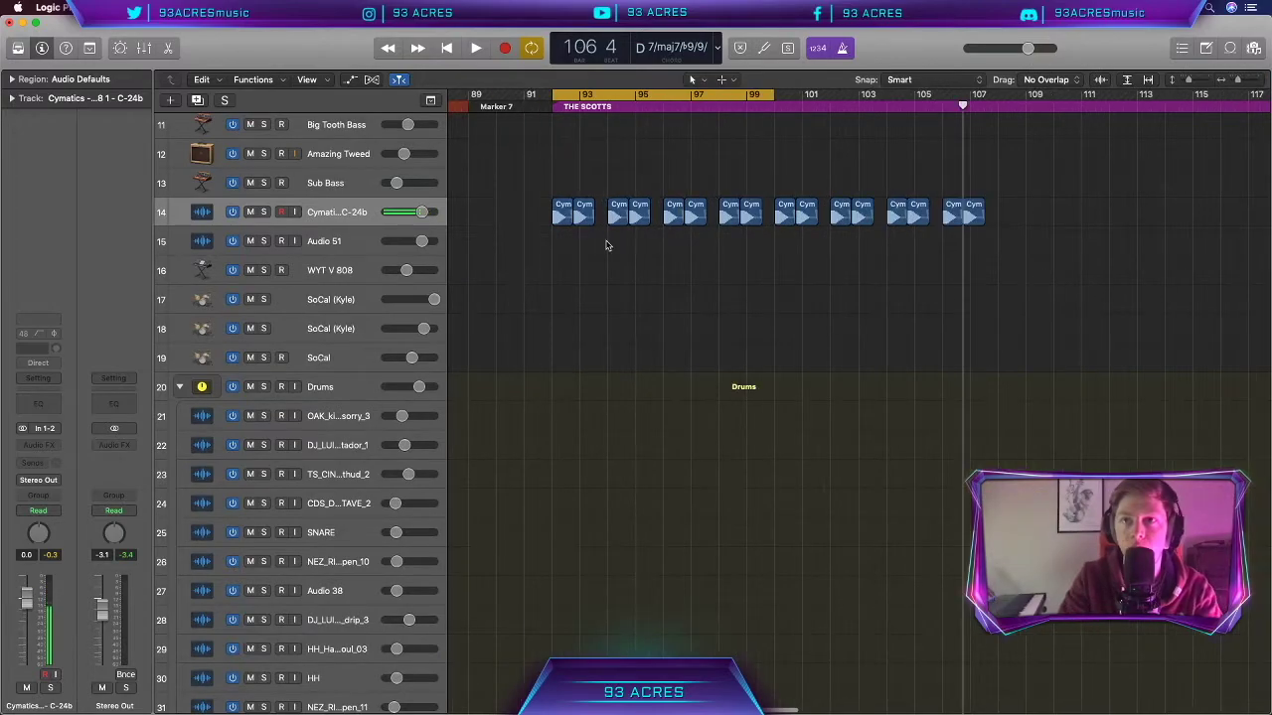
Step: Move the cycle range to bars 97–105 and shift the 16 Cymatics regions on track 14 to start at bar 97
key("super+Right")
key("super+Right")
key("super+Right")
key("super+Right")
scroll(606, 245, "left", 8)
key("Return")
left_click(637, 99)
left_click_drag(637, 105, 727, 105)
key("Return")
key("space")
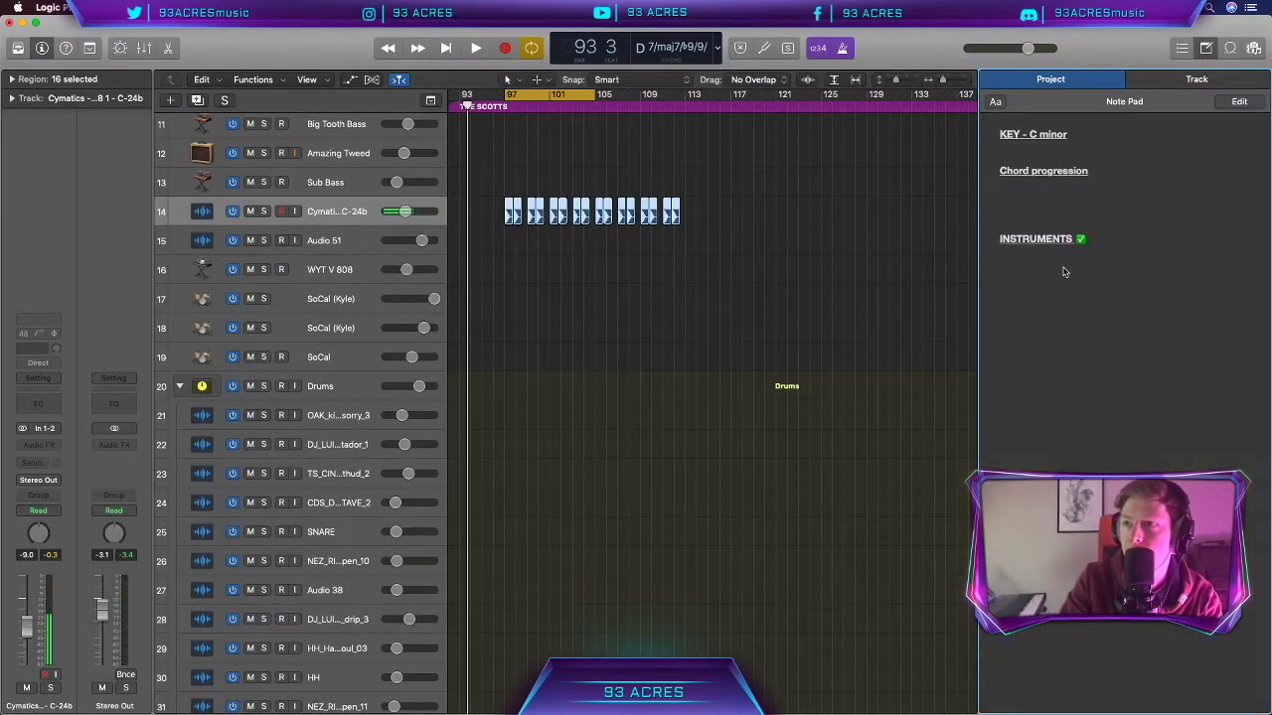
Step: List Guitar Lead, Guitar chords, 808, drums, lead vox and AdLibs under INSTRUMENTS in the project notes
left_click(1064, 272)
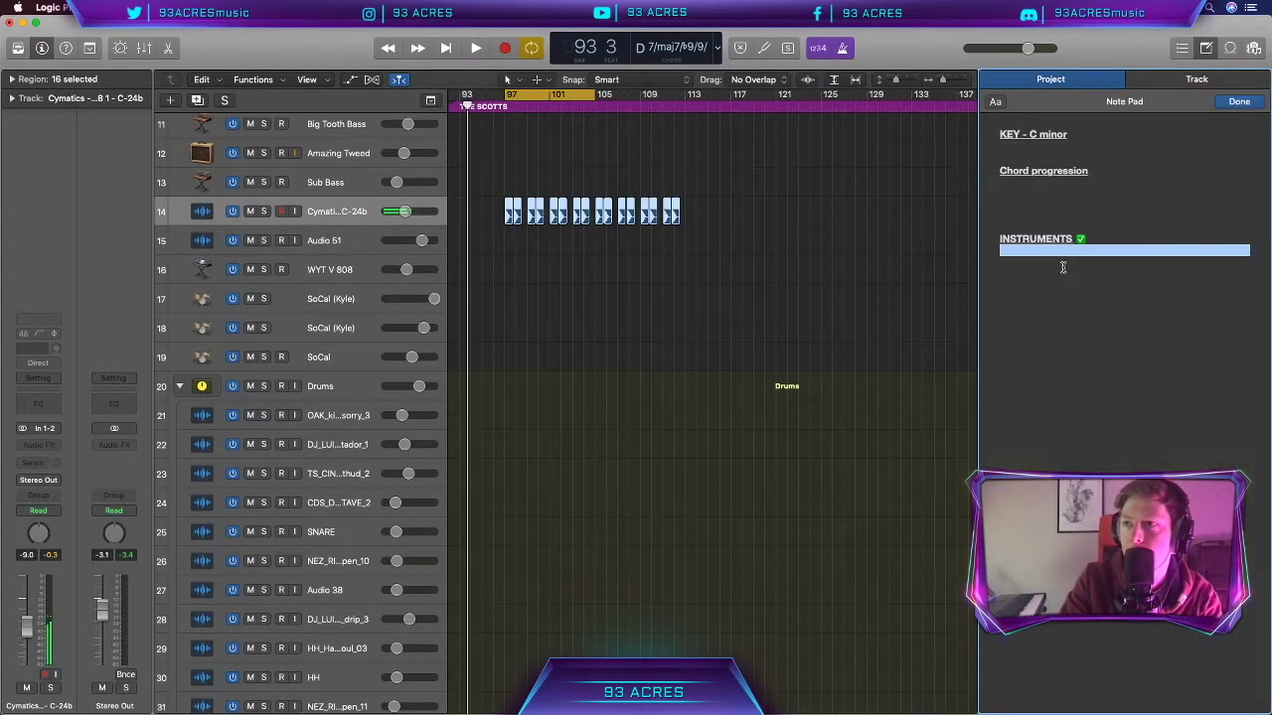
type("Guitar Lead")
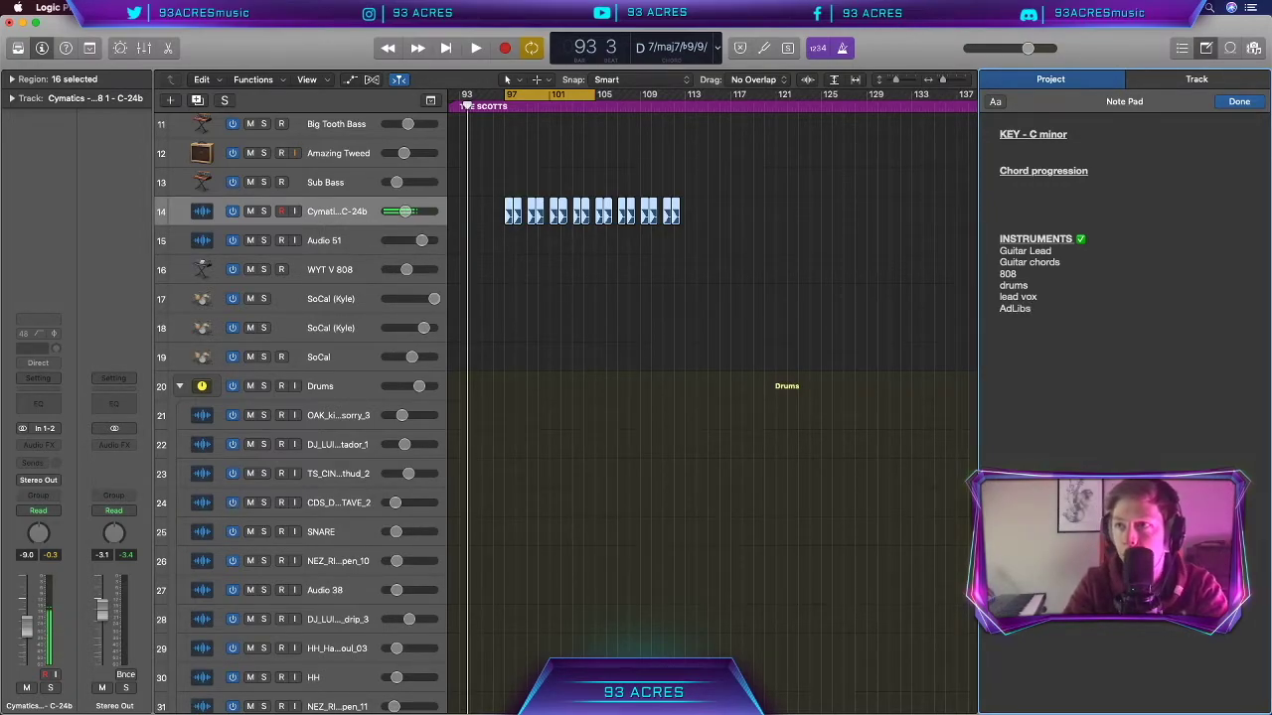
left_click(1034, 287)
Step: Move the second Cymatics region of each of the eight pairs on track 14 half a bar later
scroll(746, 236, "down", 6)
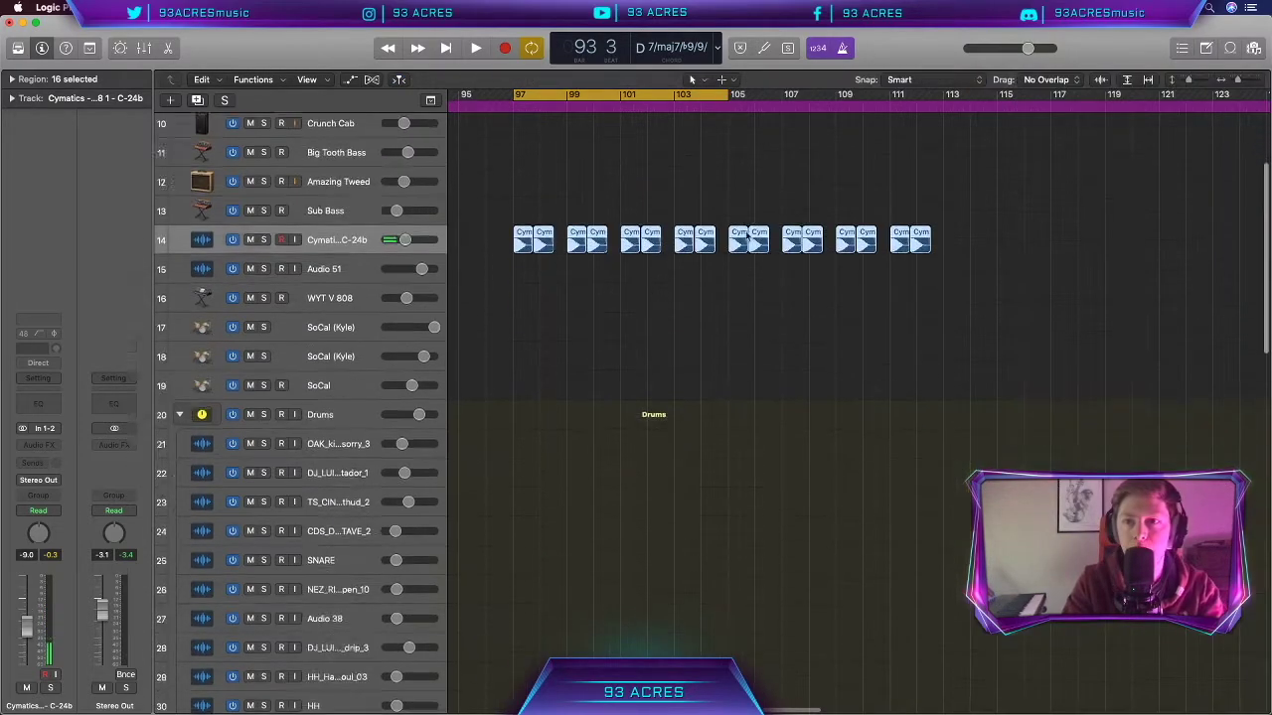
key("super+Left")
key("super+Left")
key("super+Left")
key("super+Left")
key("super+Left")
scroll(746, 235, "left", 3)
key("z")
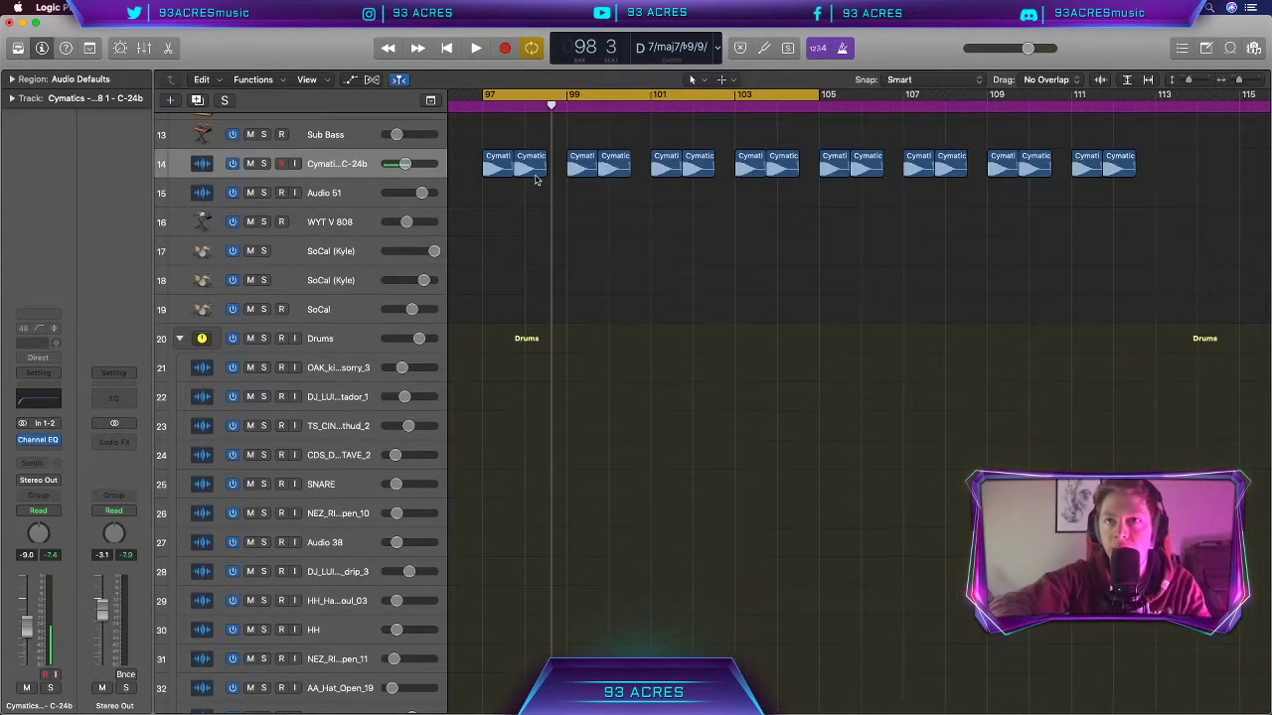
left_click(530, 175)
left_click(614, 171, "shift")
left_click(699, 171, "shift")
left_click(782, 171, "shift")
left_click(1034, 175, "shift")
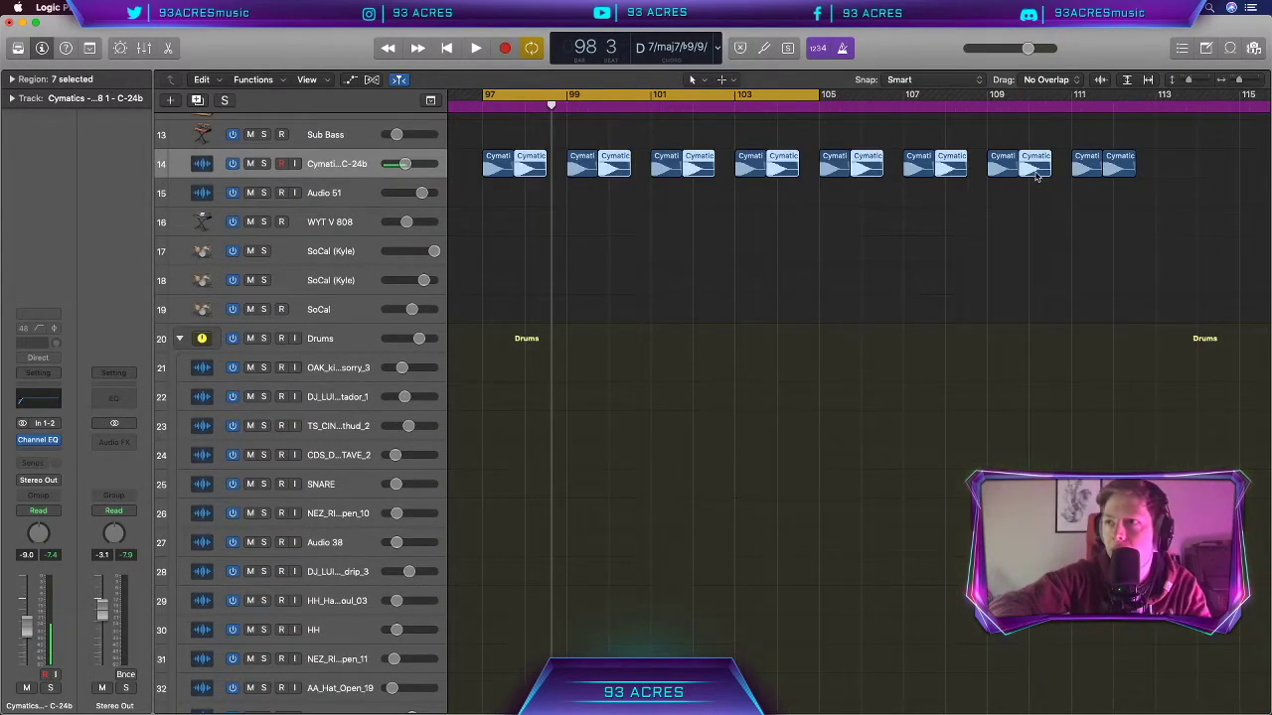
left_click(1119, 172, "shift")
left_click_drag(536, 174, 567, 170)
left_click(667, 164)
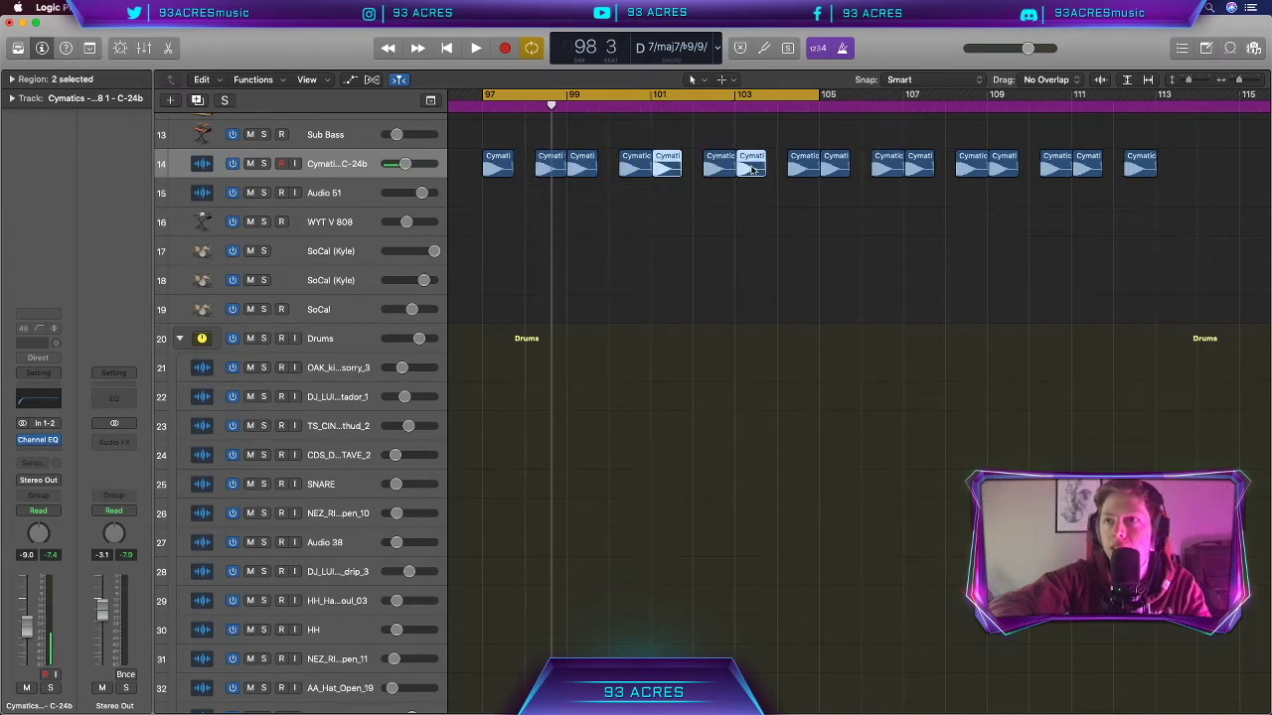
left_click(615, 203)
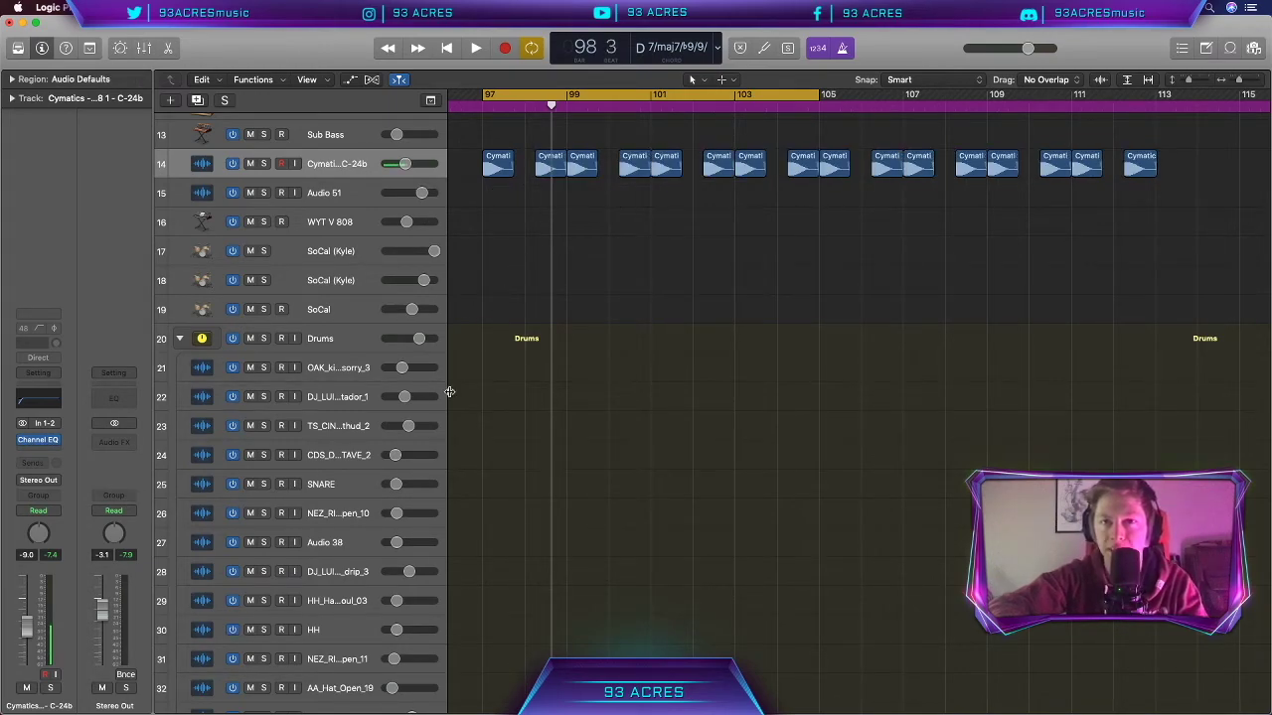
Step: Place kick samples on the OAK_kick_sorry_3 track at bar 97 and bar 98 beat 2, repeat the pair seven times, and play it back
left_click(367, 374)
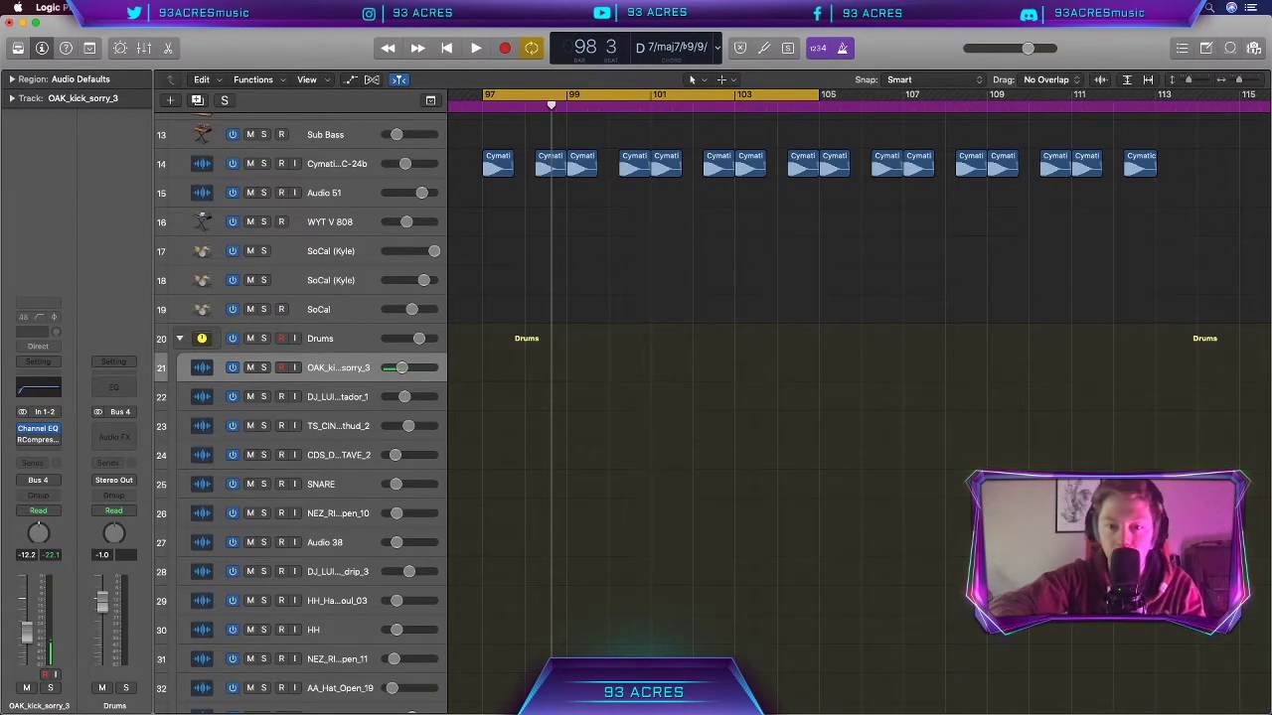
left_click_drag(1123, 288, 484, 375)
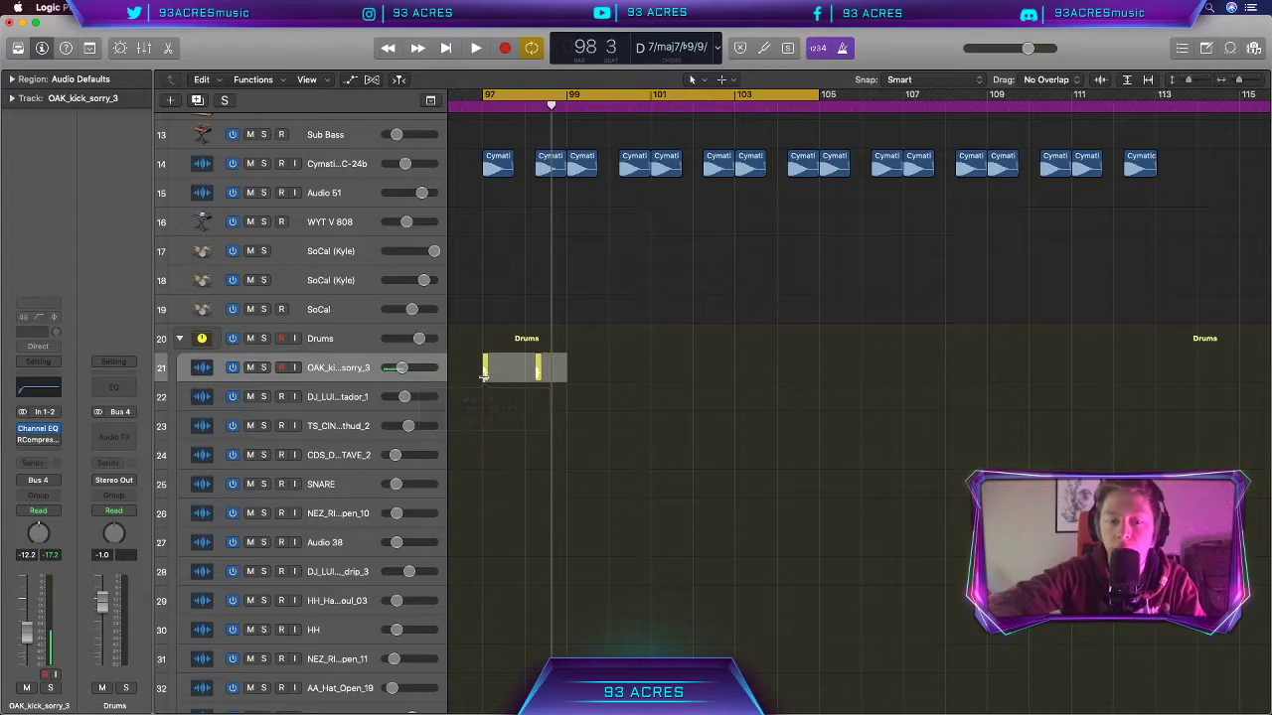
key("super+r")
key("super+r")
key("super+r")
key("super+r")
key("super+r")
key("super+r")
key("super+r")
key("space")
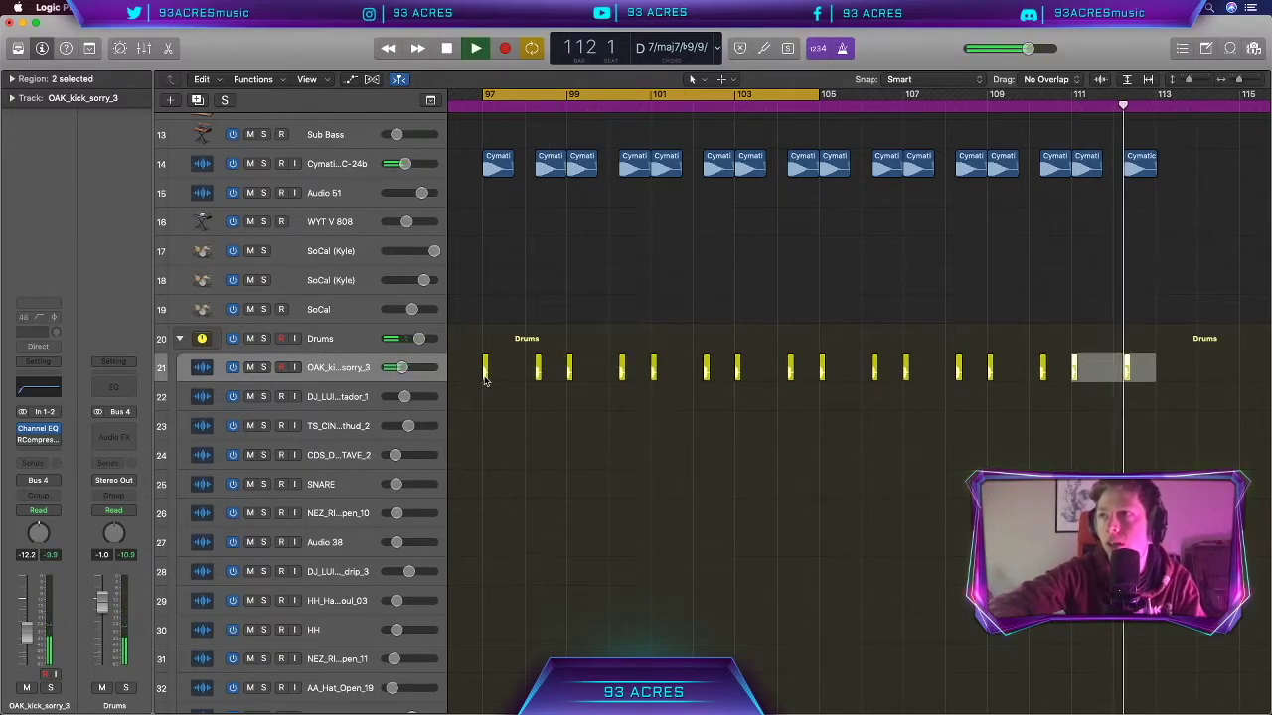
key("space")
left_click(519, 415)
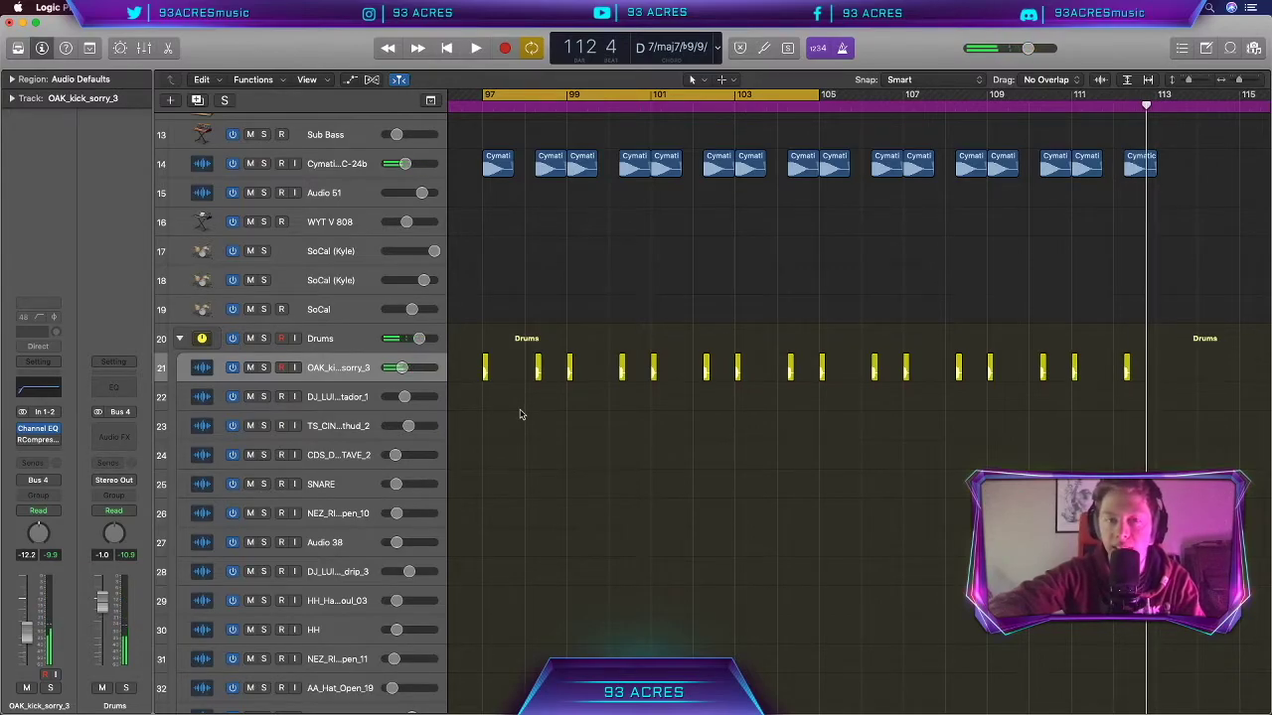
Step: From Splice, add LBN_snare_lung to the SNARE track and the TS_CINEMATIC_POP snare to track 23, both at bar 97 beat 3
key("super+Tab")
left_click_drag(1113, 287, 557, 488)
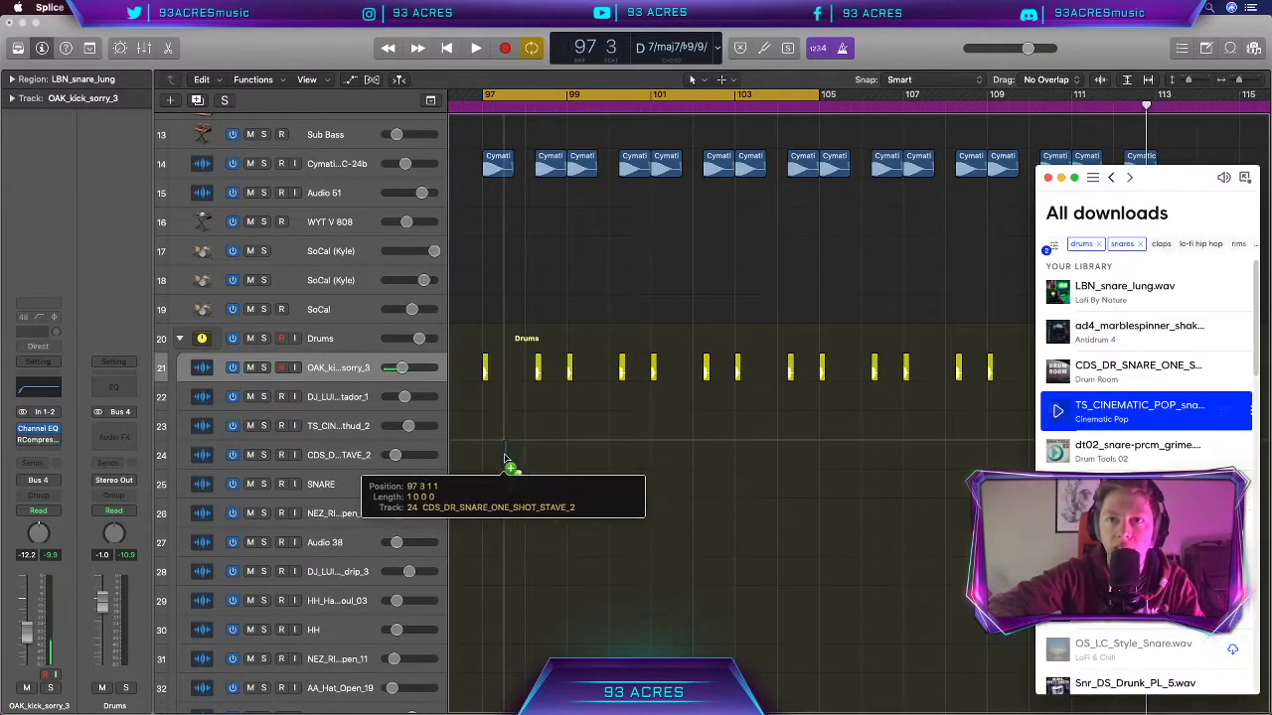
left_click_drag(506, 457, 508, 441)
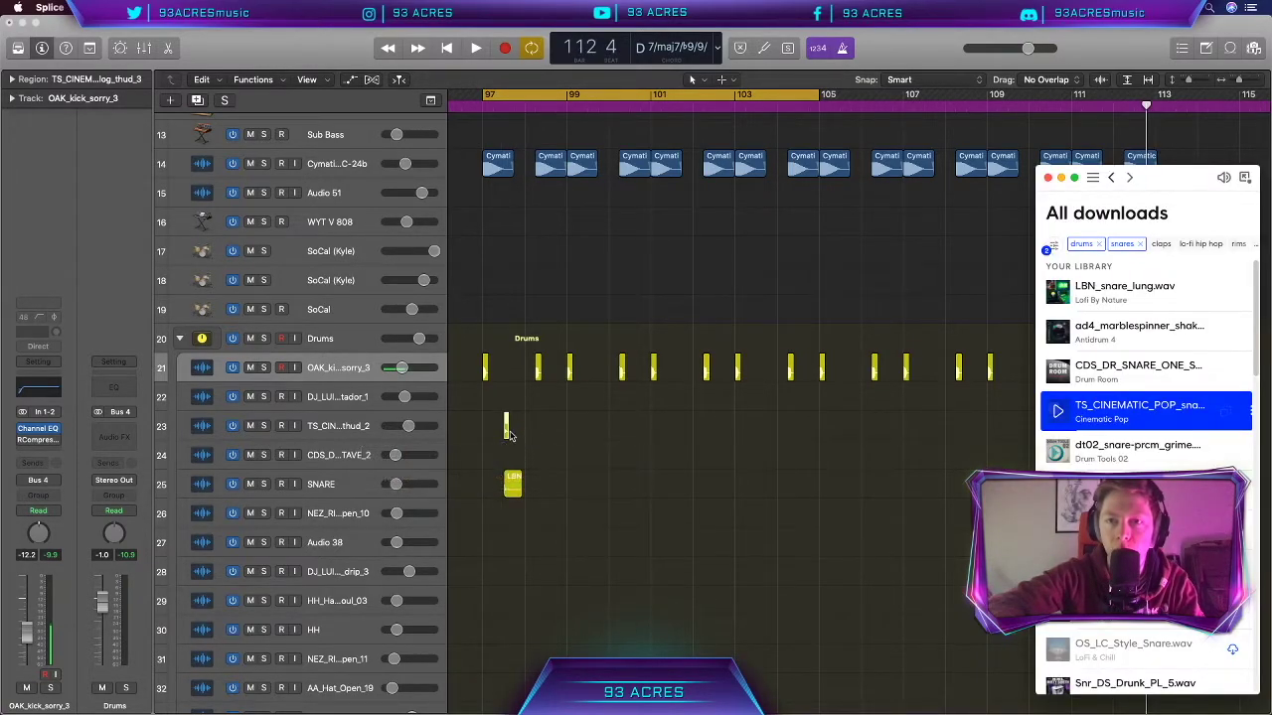
Step: Repeat the two layered snare regions fifteen times so they hit on beat 3 of every bar through bar 112
key("space")
left_click_drag(542, 497, 480, 412)
key("super+r")
key("super+r")
key("super+r")
key("super+r")
key("super+r")
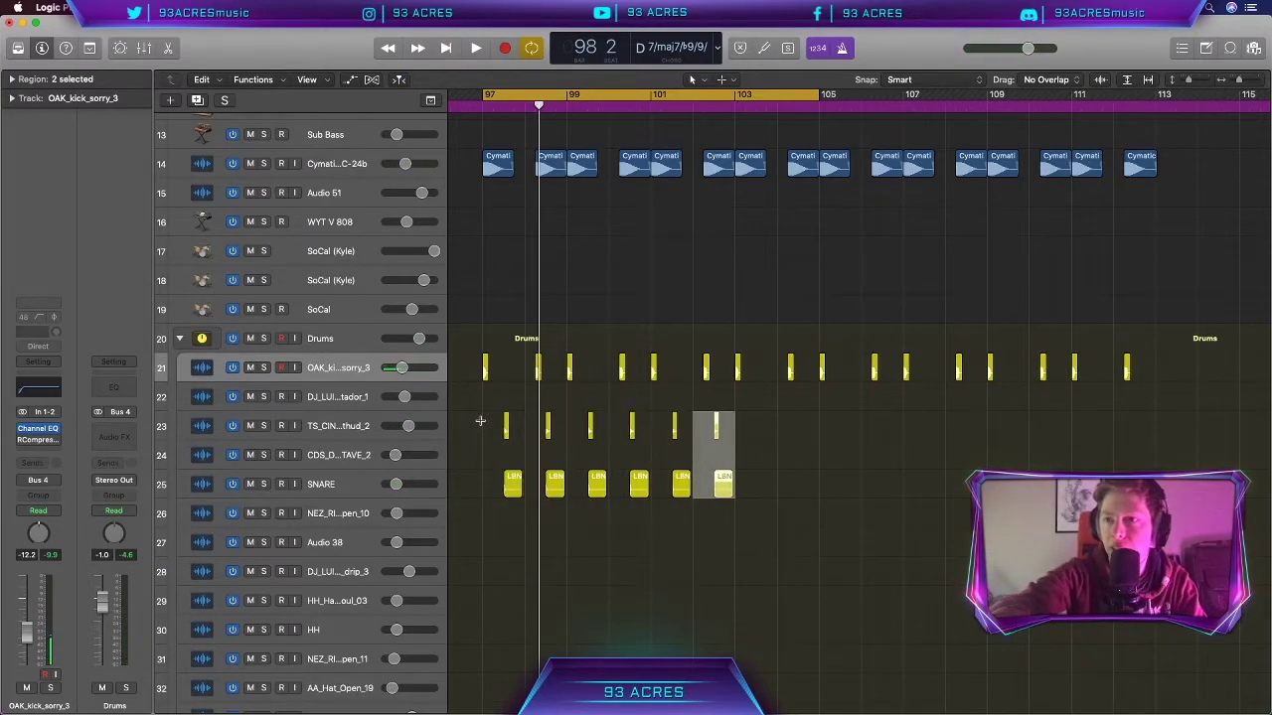
key("super+r")
key("super+r")
key("super+r")
key("super+r")
key("super+r")
key("super+r")
key("super+r")
key("super+r")
key("super+r")
key("super+r")
key("shift+space")
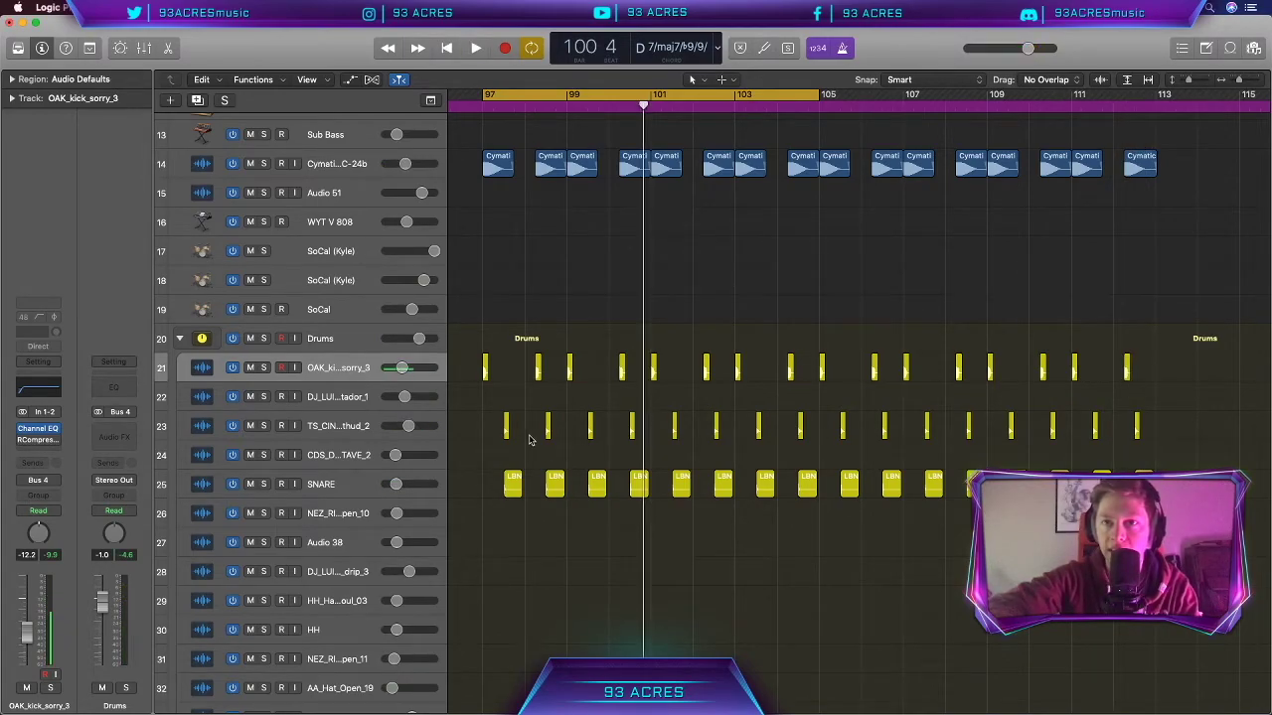
key("super+Left")
key("super+Left")
key("super+Left")
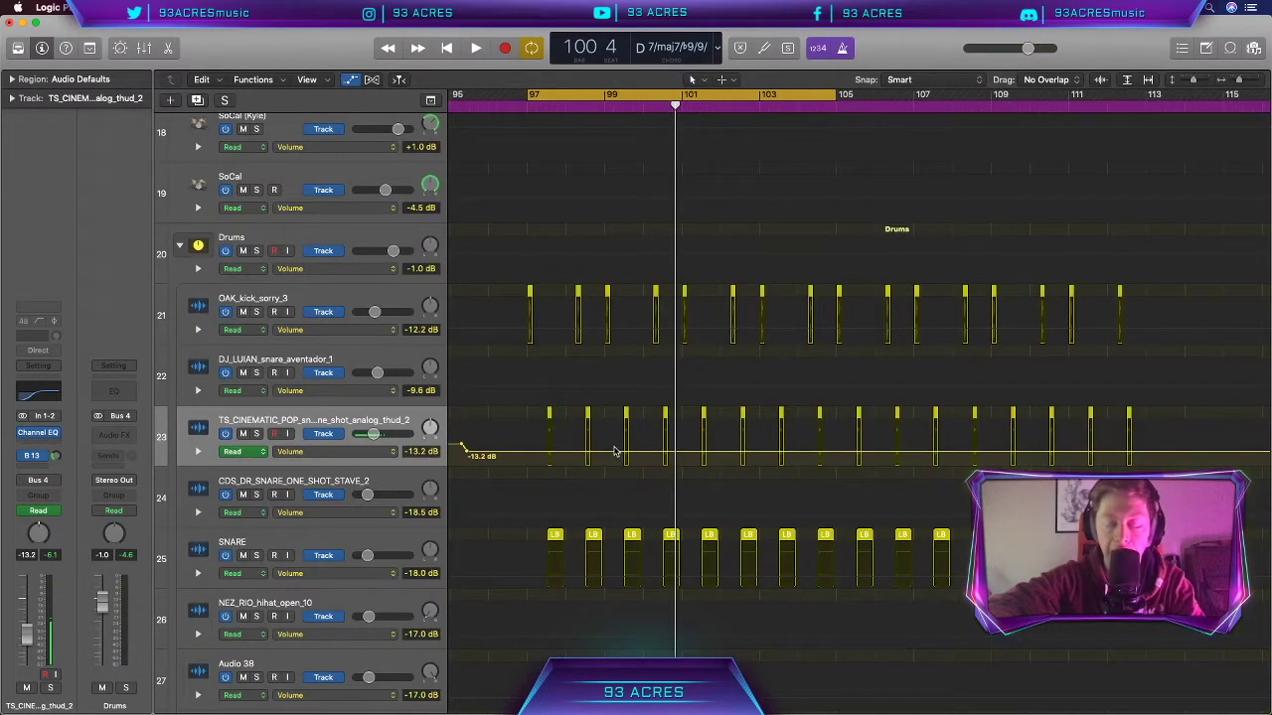
key("a")
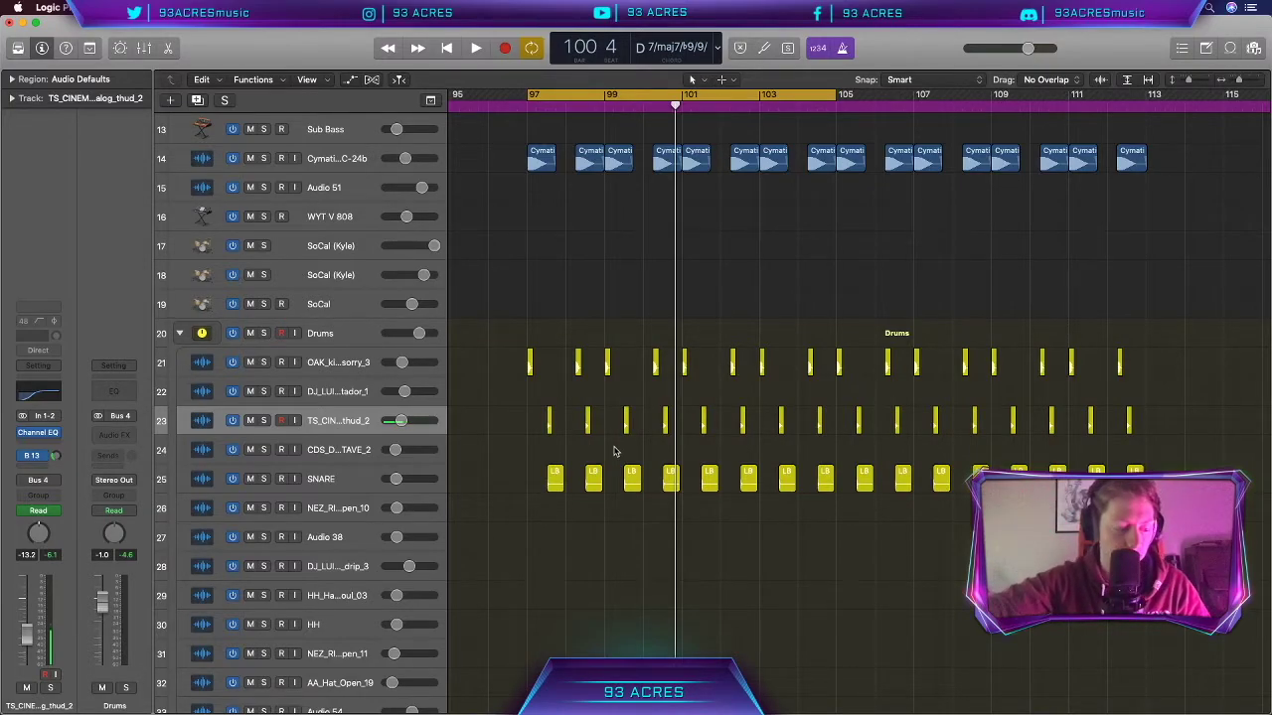
Step: Duplicate the Classic Electric Piano track as track 52 and rename the copy SONAR
scroll(613, 453, "right", 2)
scroll(337, 540, "down", 10)
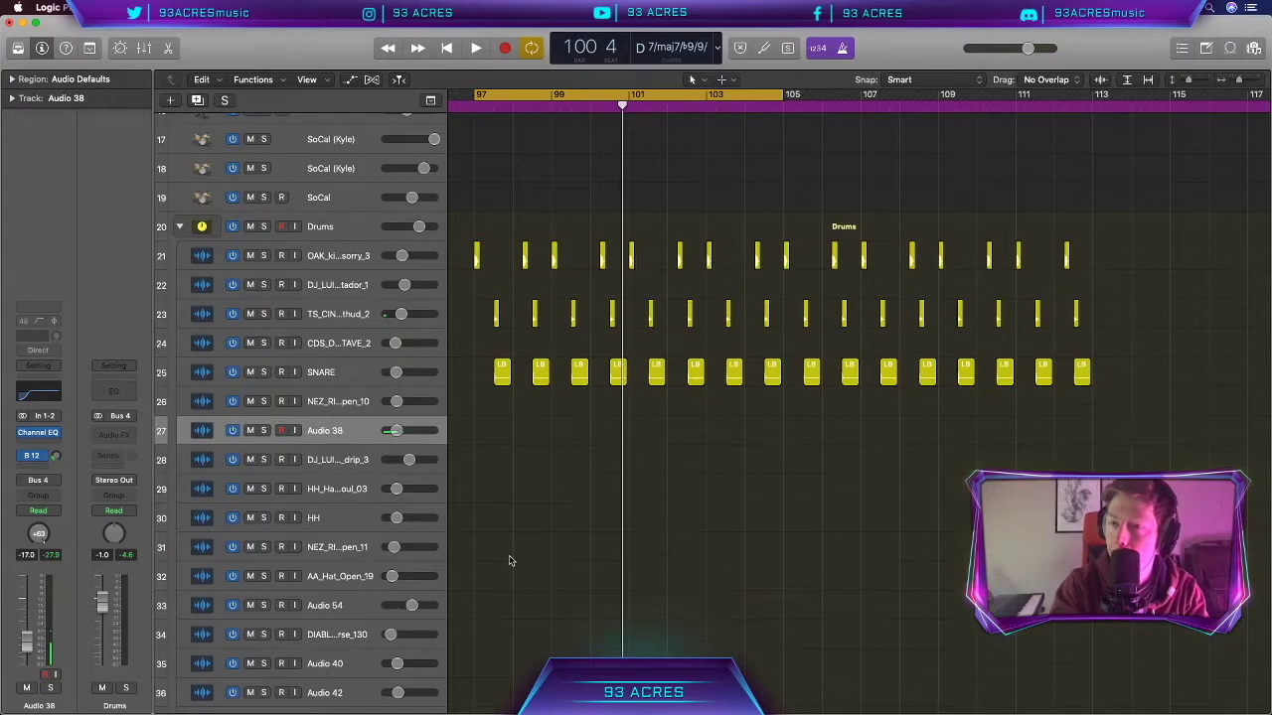
left_click(359, 494)
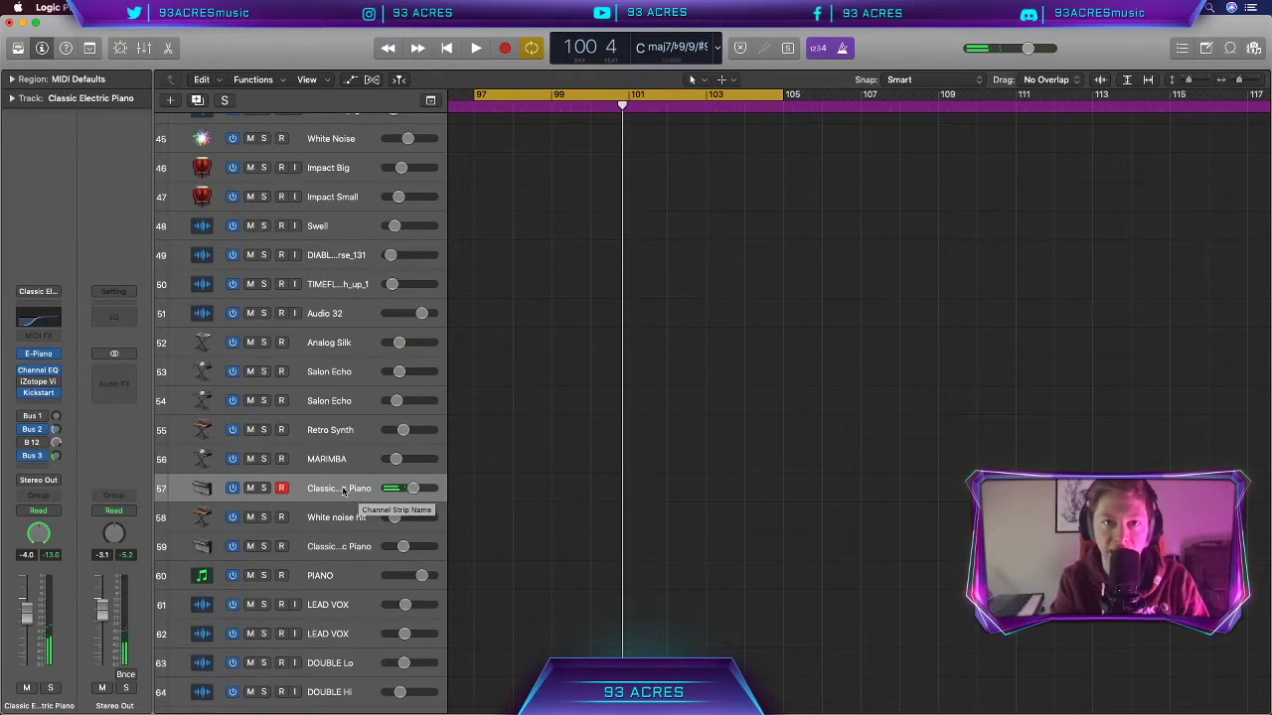
double_click(328, 341)
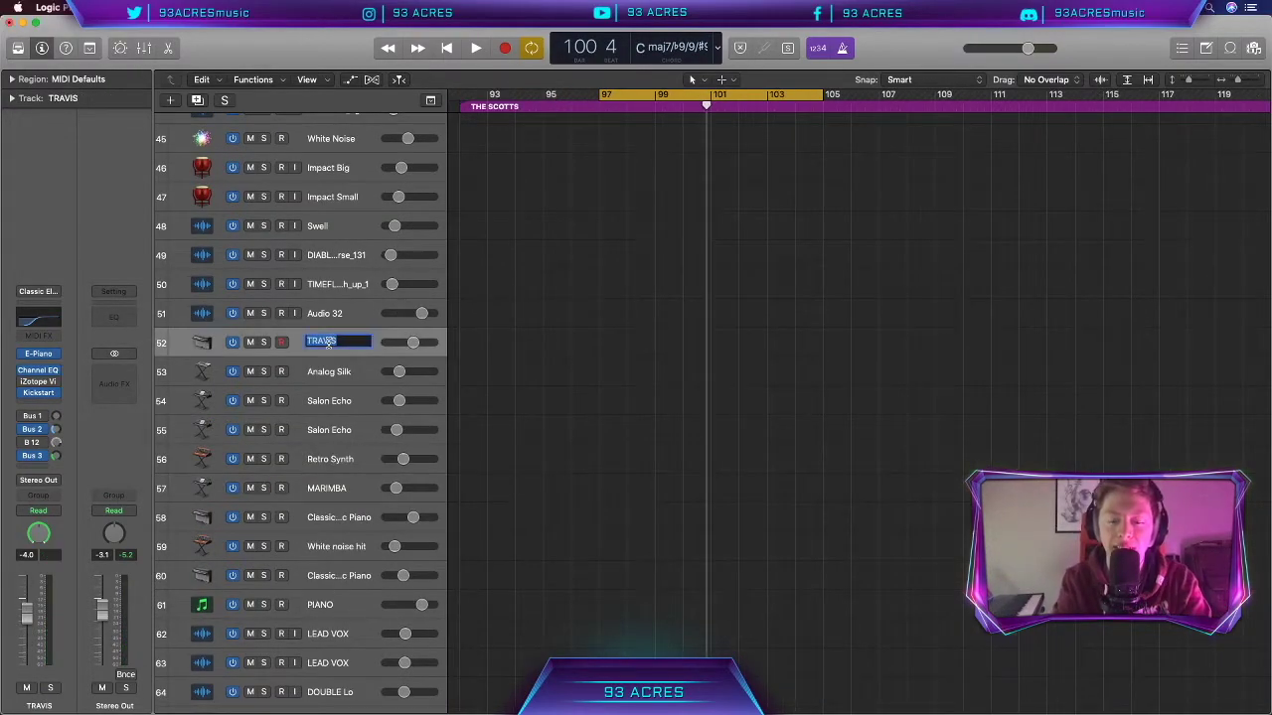
type("SONAR")
key("Return")
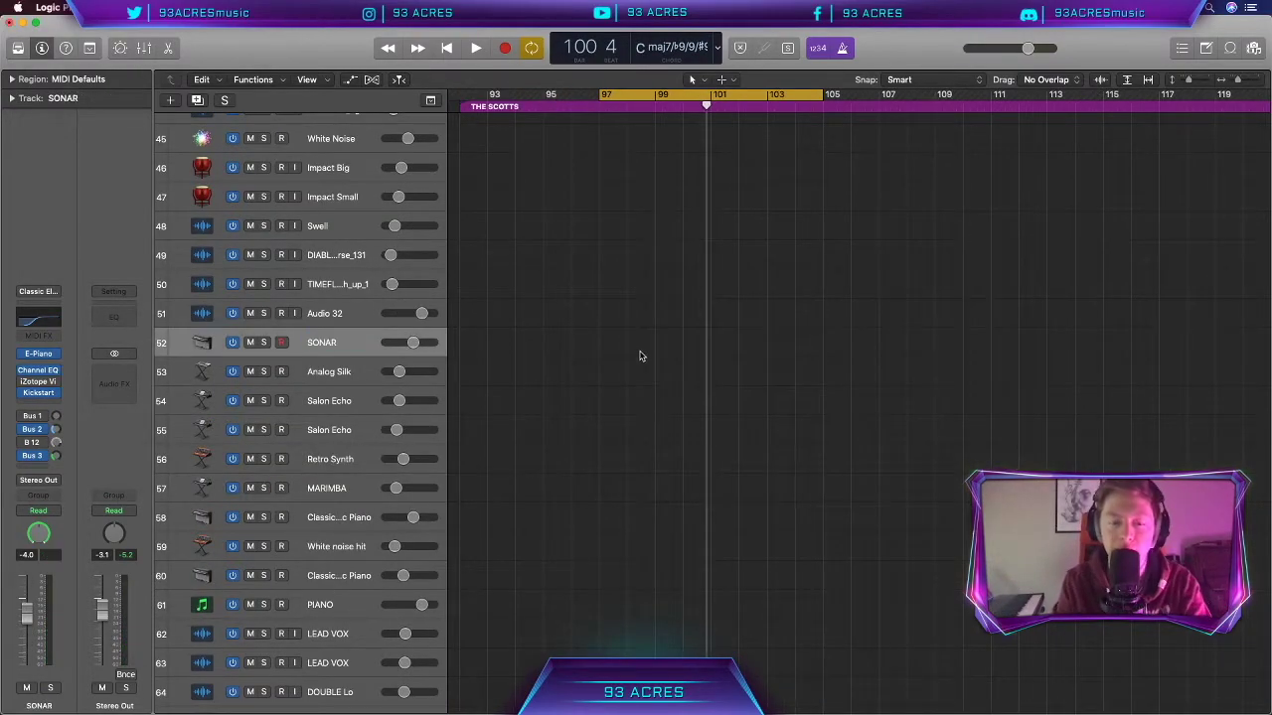
Step: Record a C5 note once per bar on the SONAR track from bar 97, and raise the track's Bus 12 send
key("r")
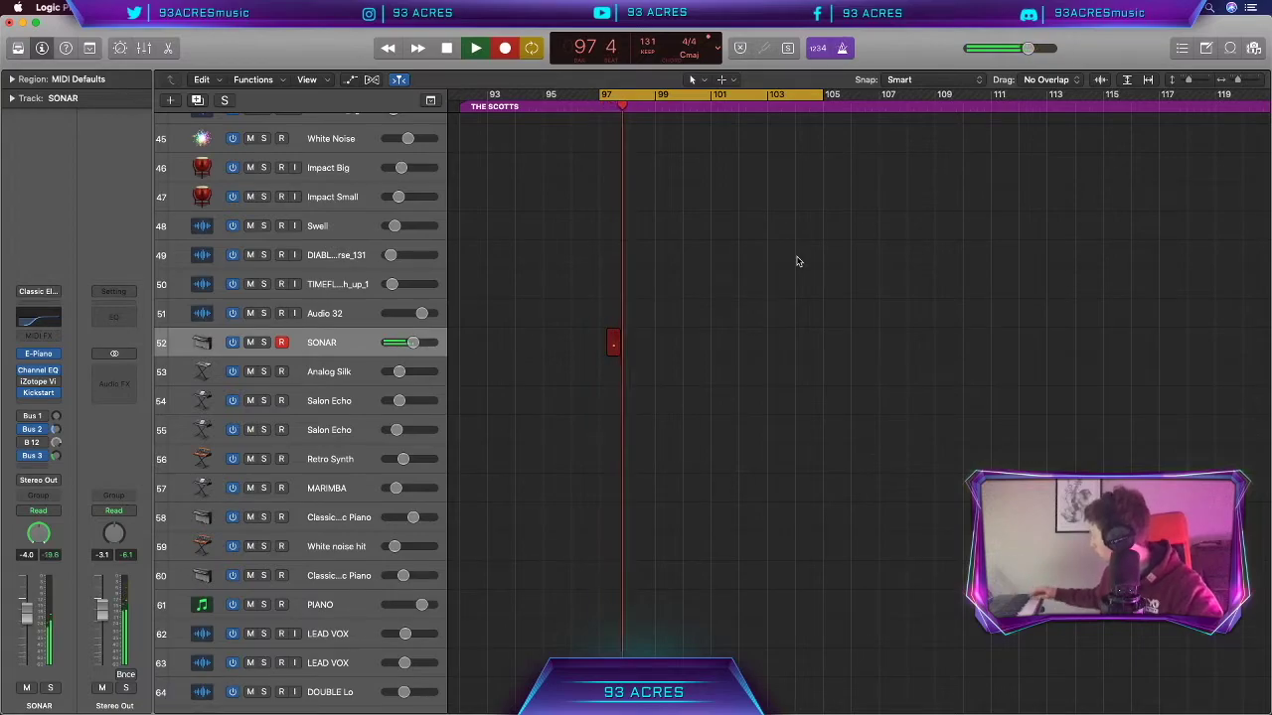
key("space")
double_click(624, 348)
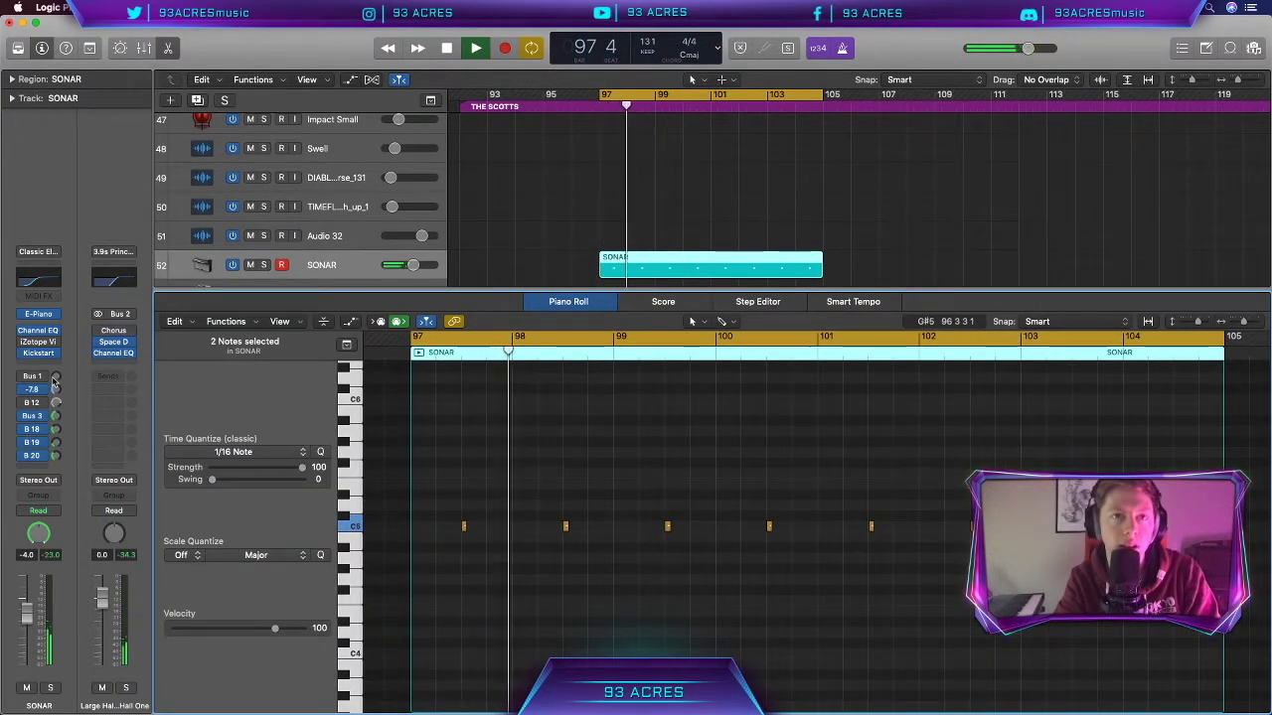
left_click_drag(56, 402, 56, 456)
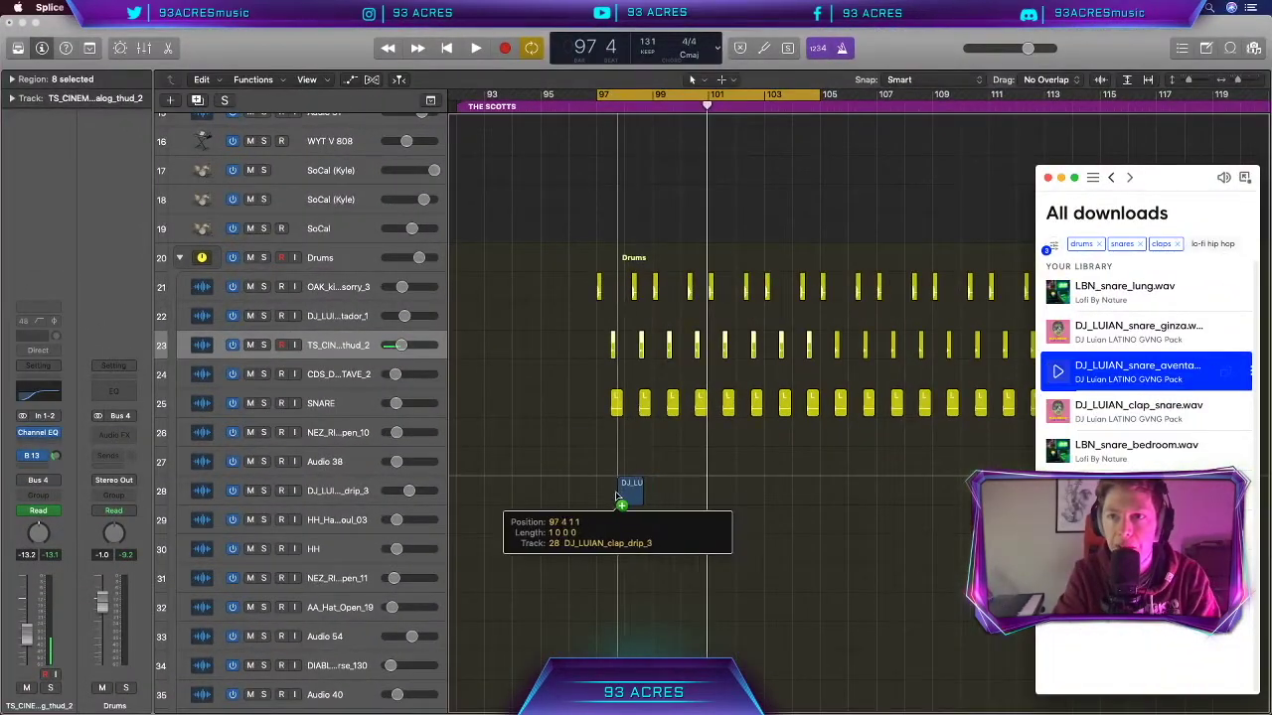
Step: Add a DJ_LUIAN sample to track 28 at bar 97 beat 3 and repeat it every bar alongside the snares
left_click_drag(617, 490, 612, 495)
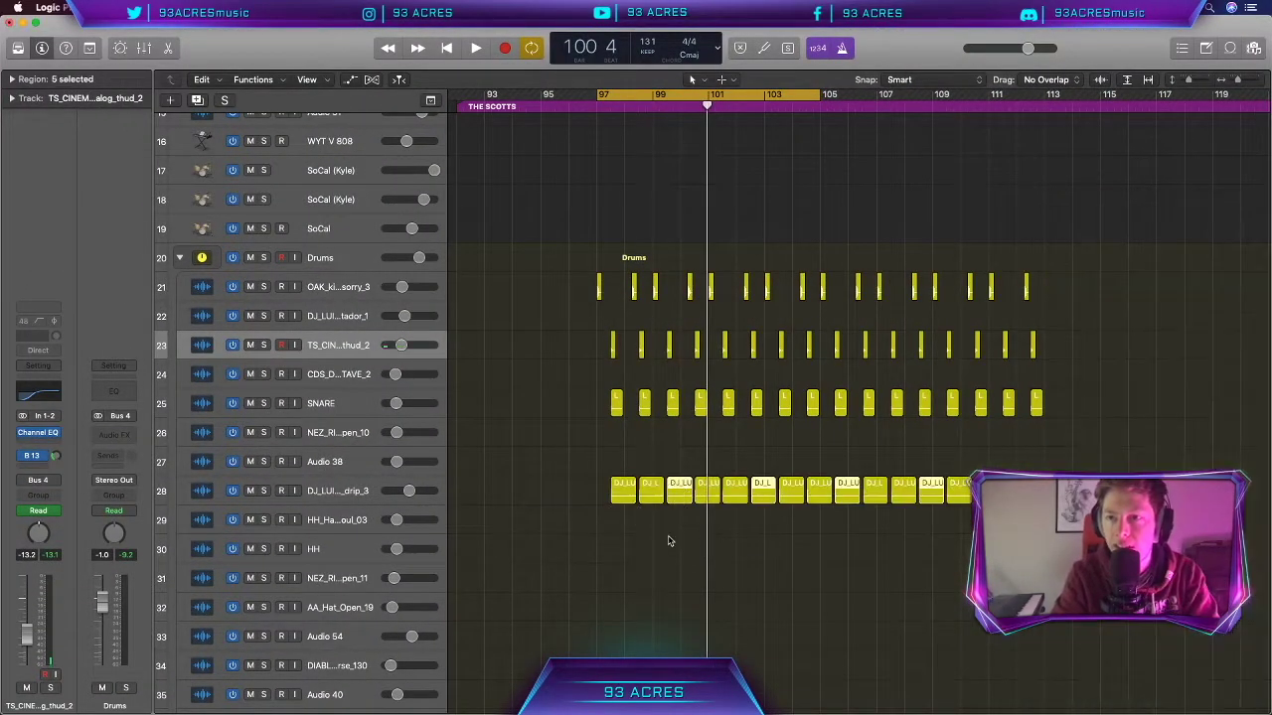
left_click(671, 542)
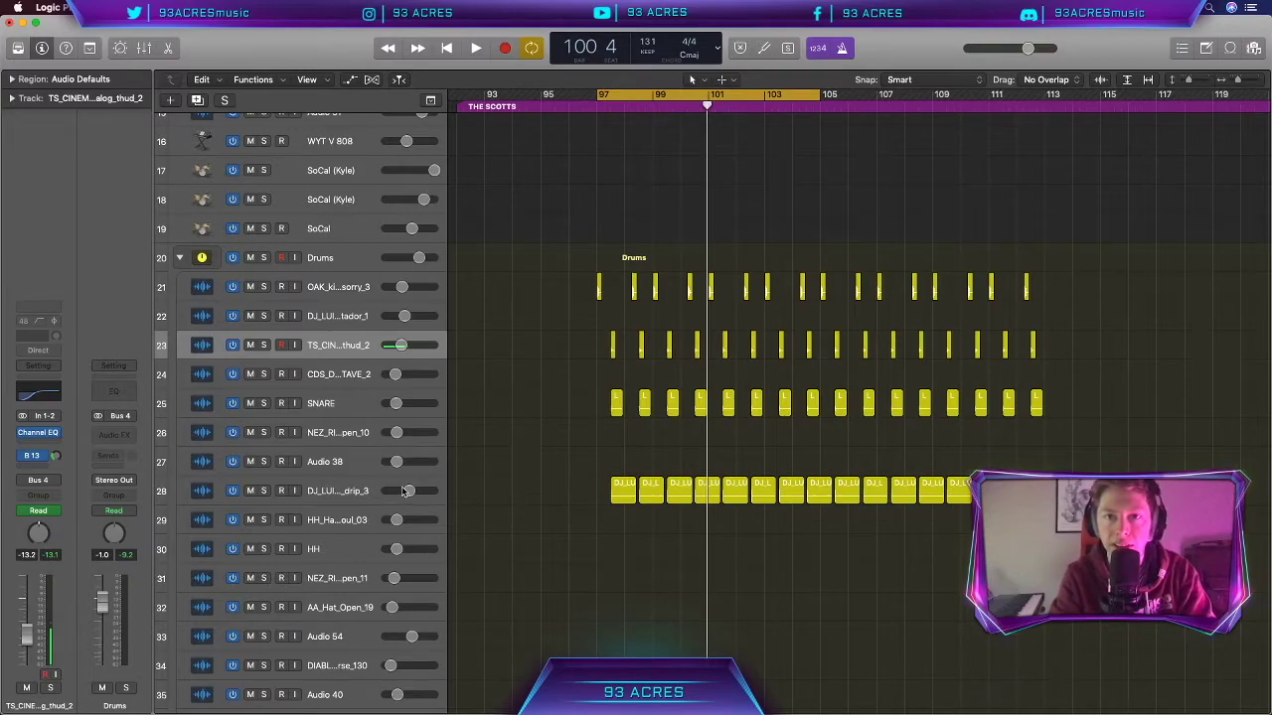
key("space")
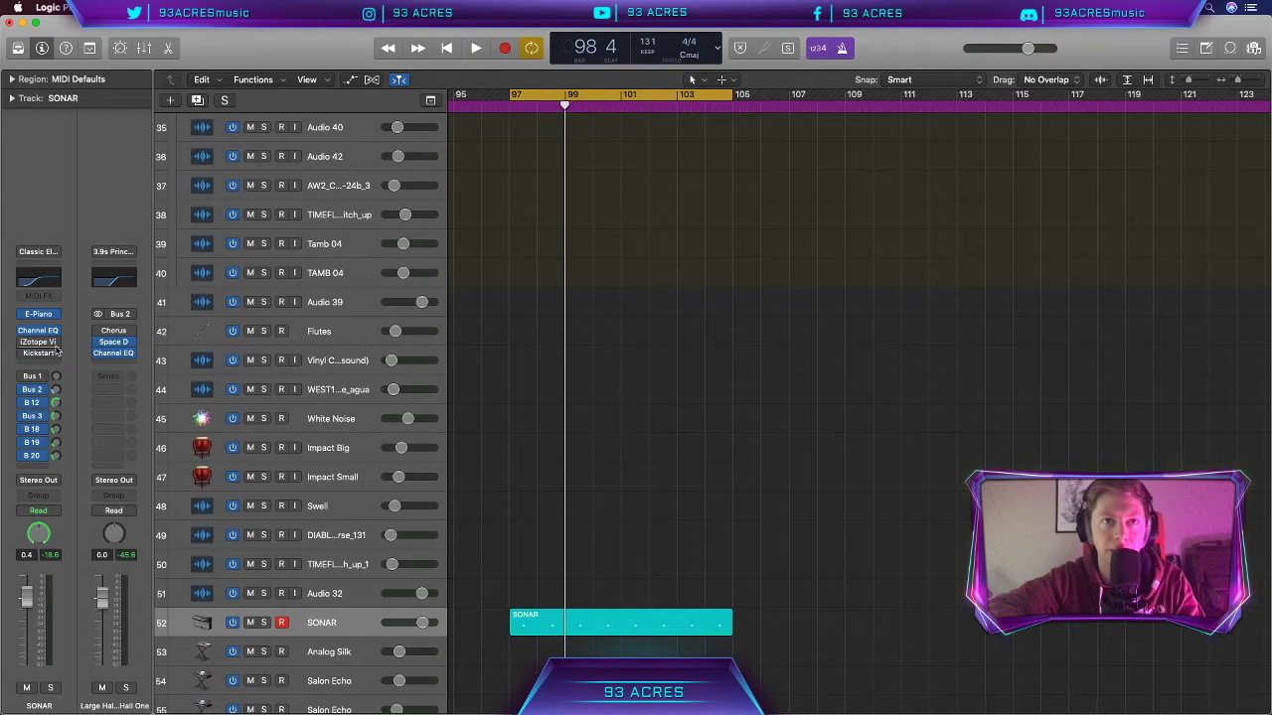
Step: Replace the Kickstart plug-in on the SONAR track with EchoBoy Jr
left_click(38, 354)
mouse_move(169, 629)
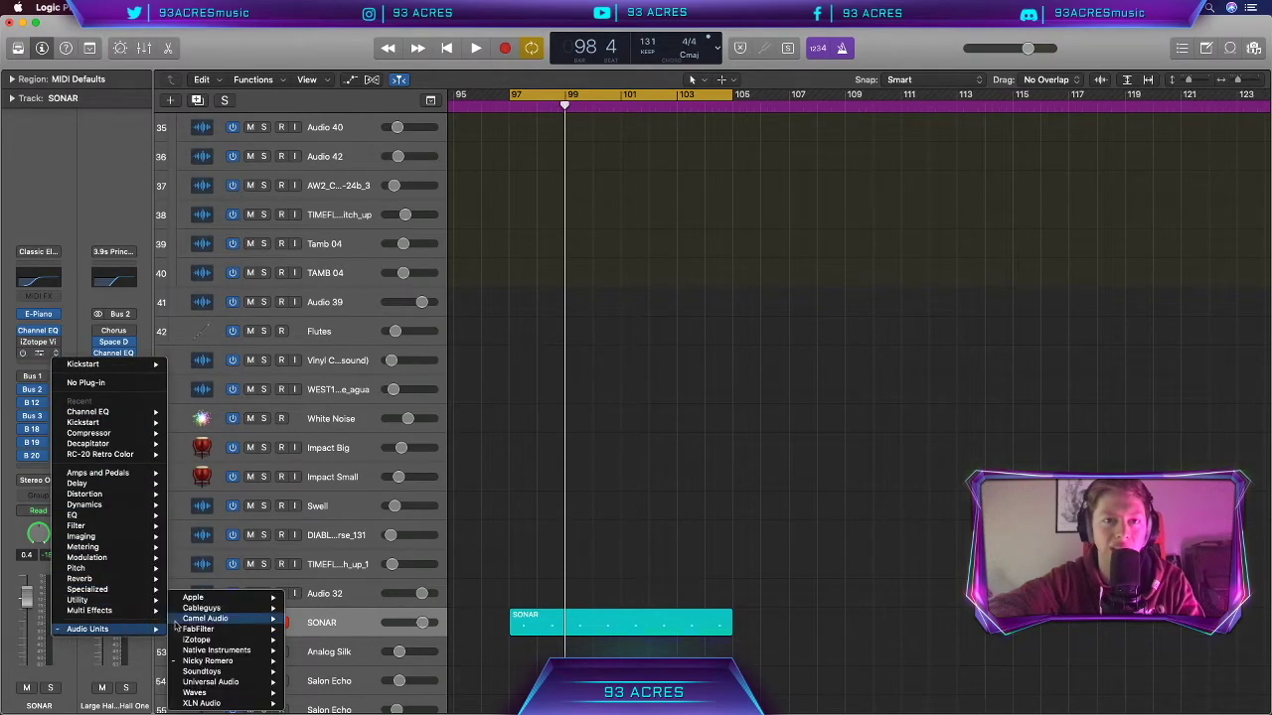
mouse_move(229, 663)
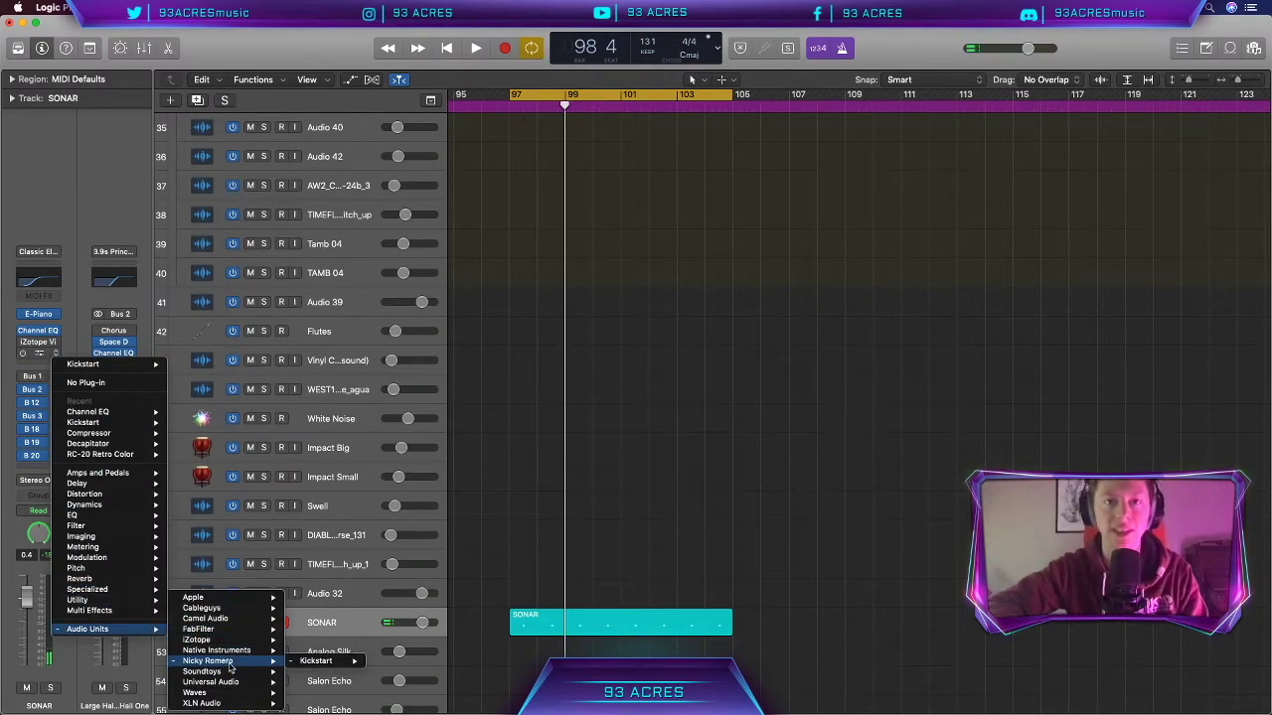
left_click(371, 544)
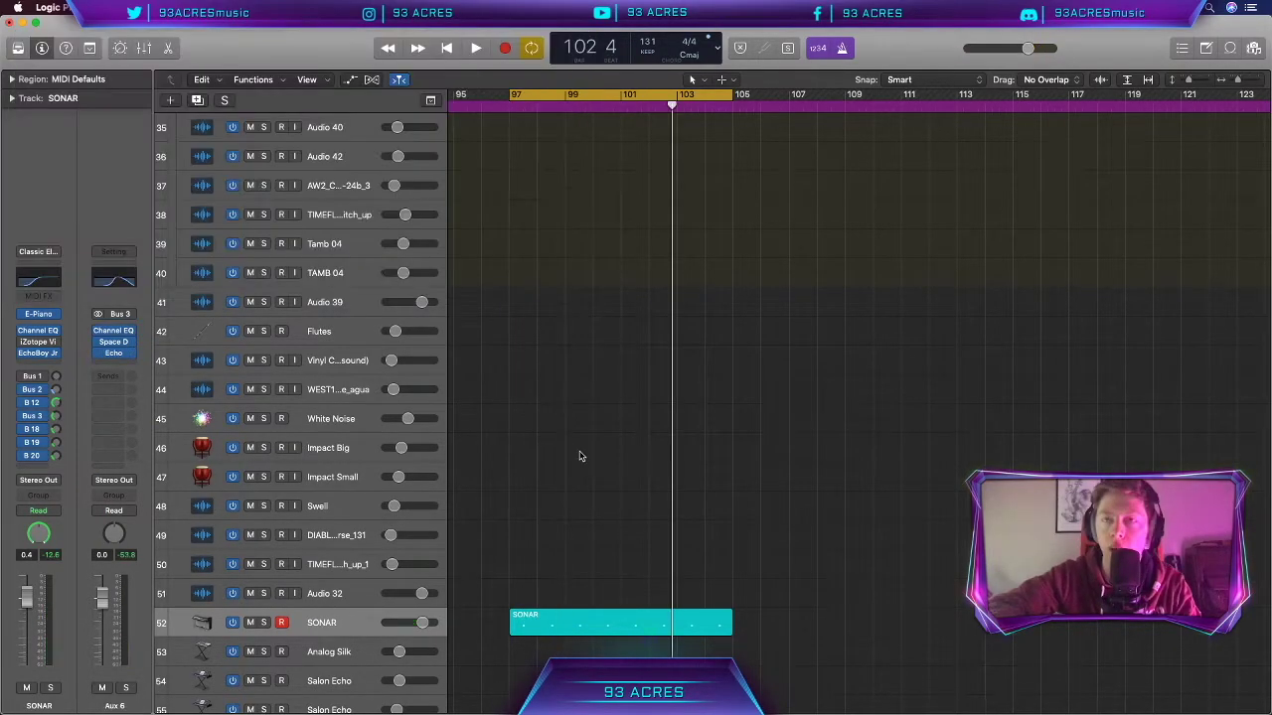
Step: Add a software instrument track above the Drums stack using the EXS24 sampler with the HH Harlem setting
scroll(580, 454, "up", 10)
scroll(581, 455, "down", 2)
left_click(506, 63)
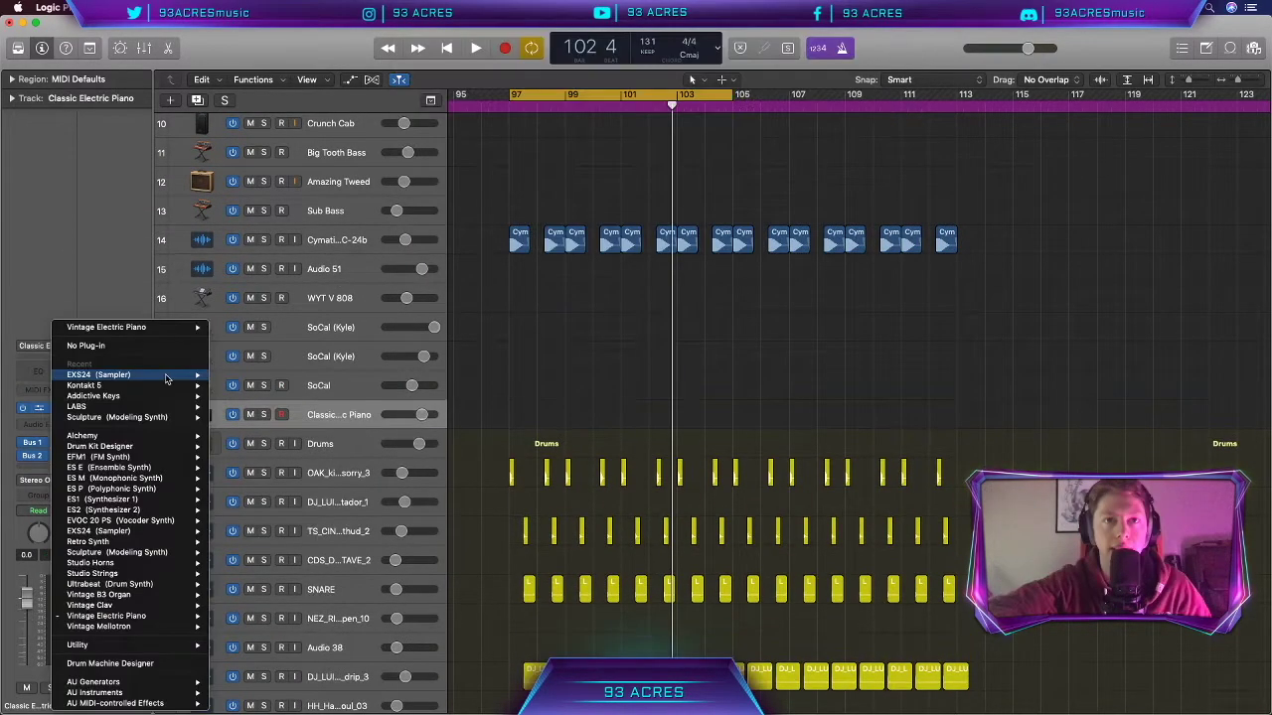
left_click(168, 375)
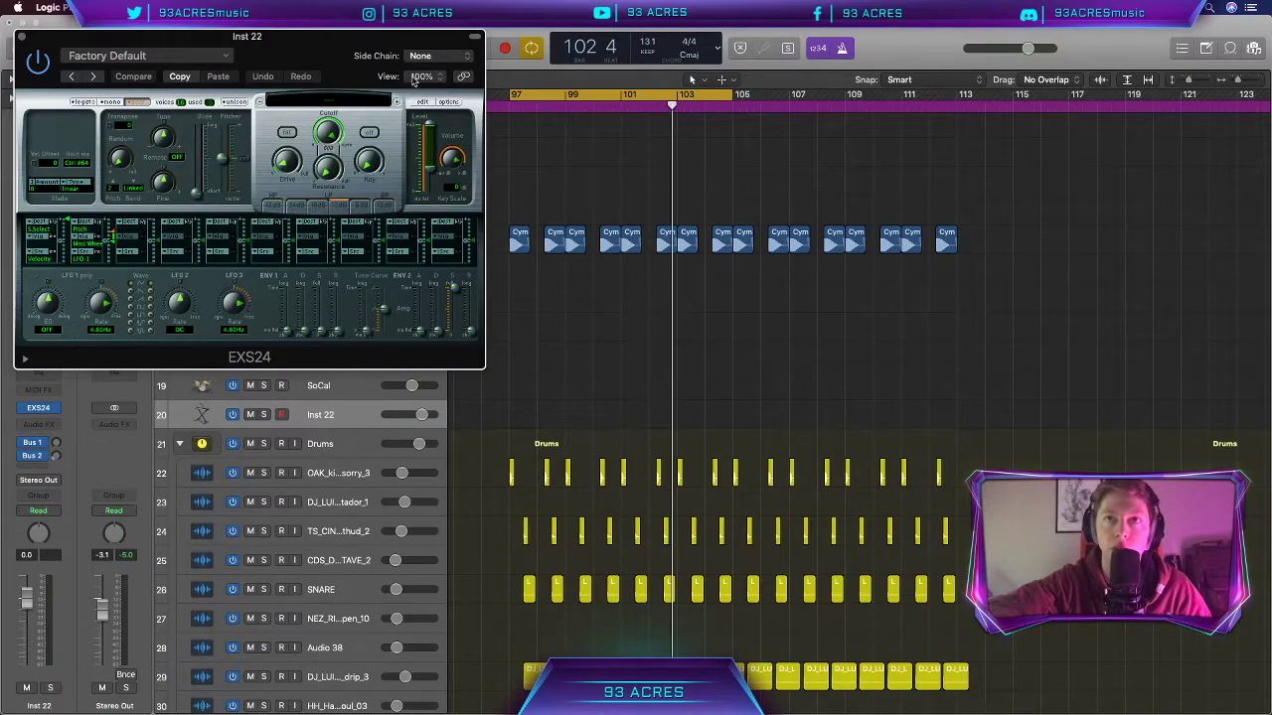
left_click(104, 56)
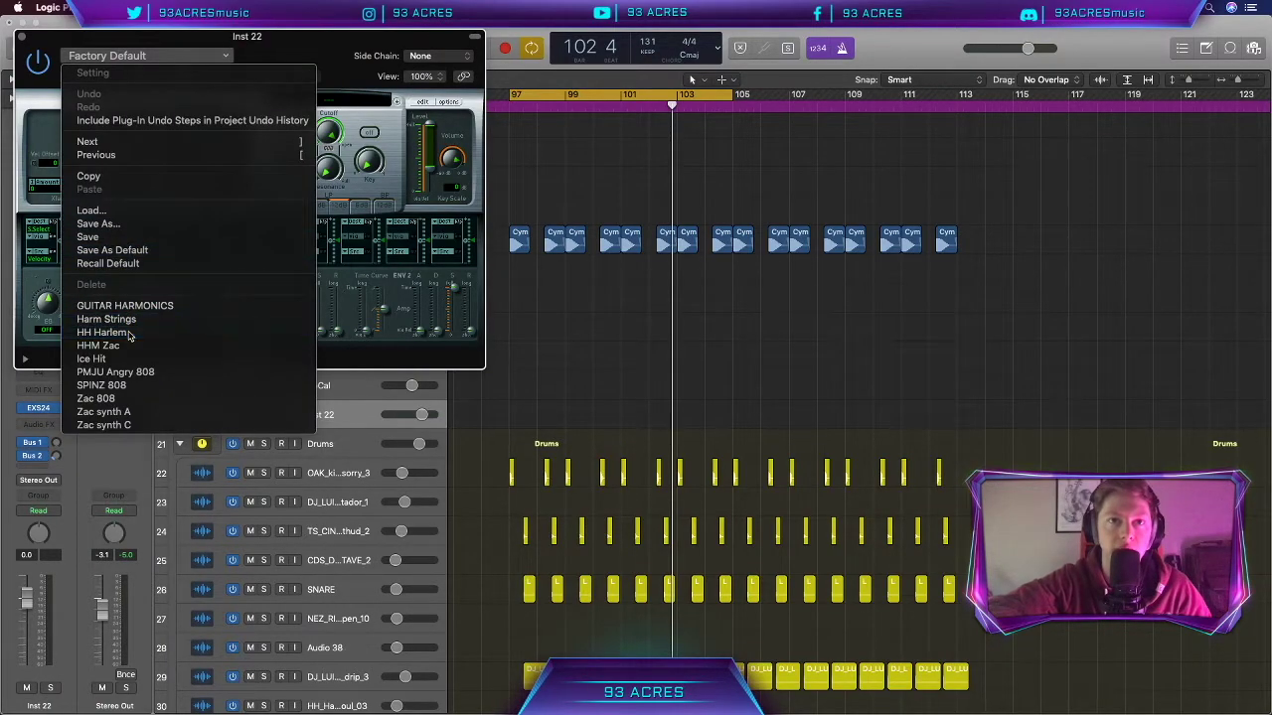
left_click(129, 334)
left_click(22, 37)
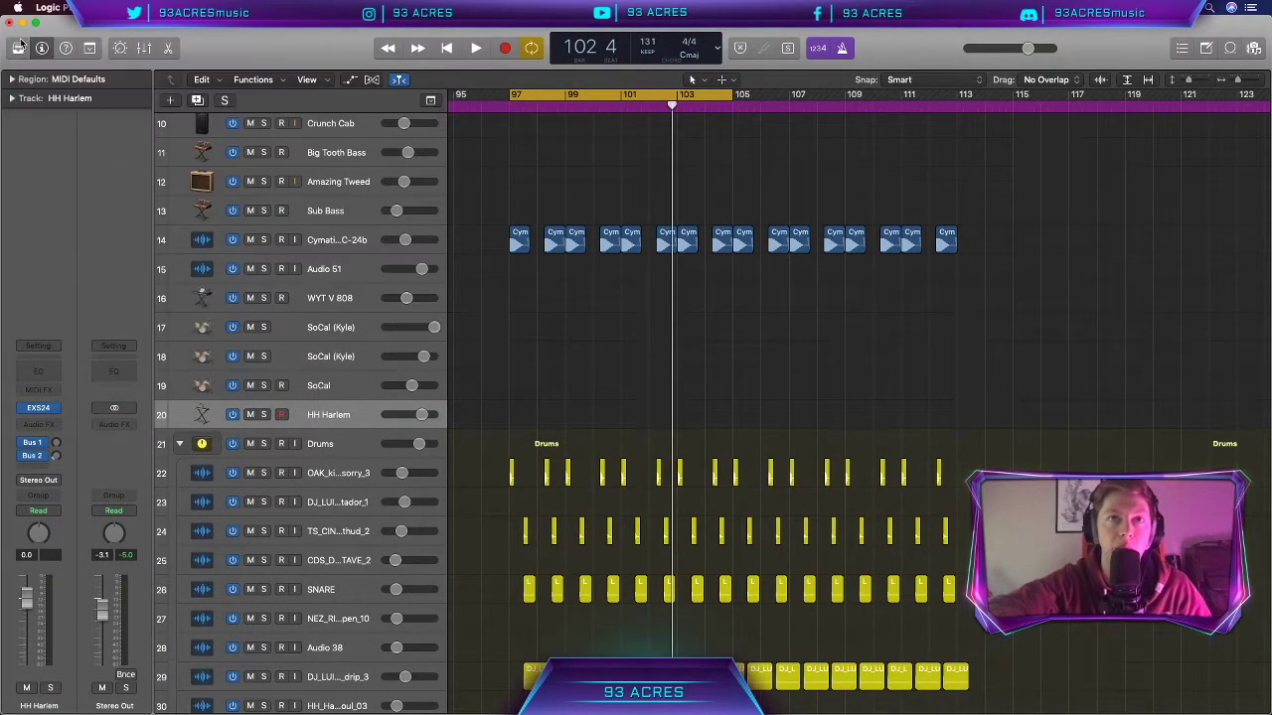
Step: Record eighth-note hi-hats from bar 97 on the HH Harlem track and add a three-note roll in bars 97 and 98
key("r")
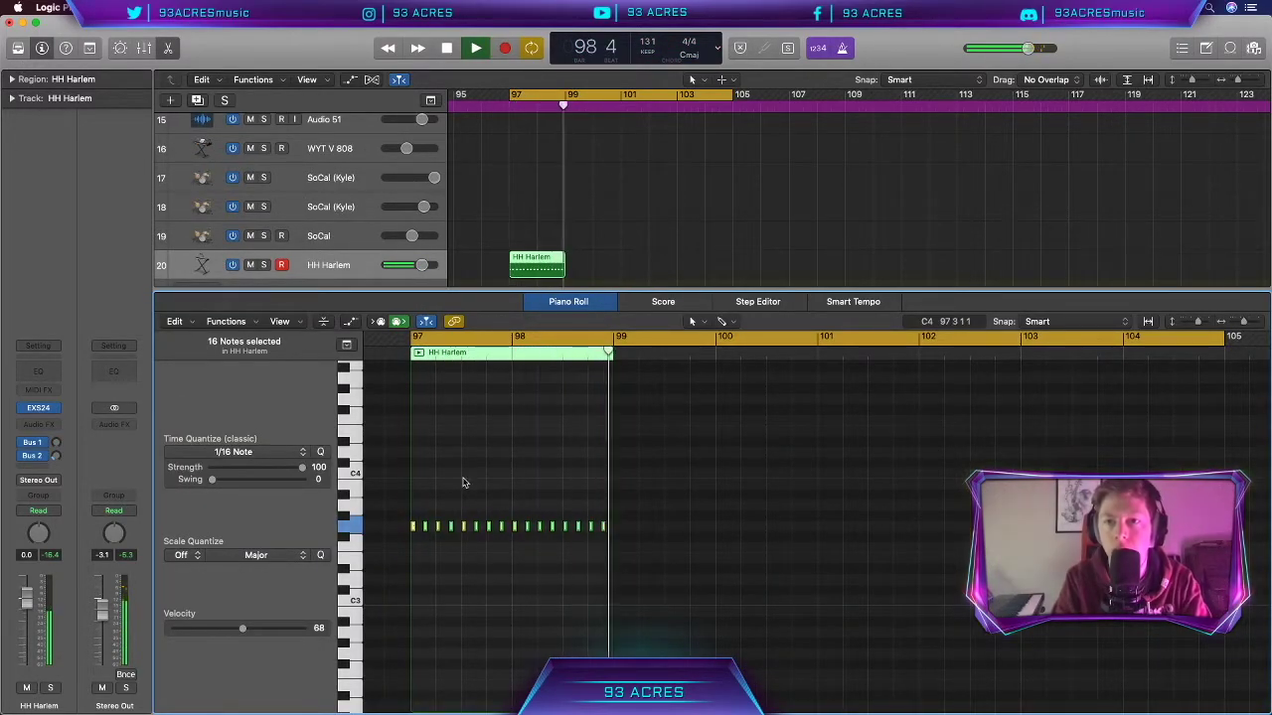
key("space")
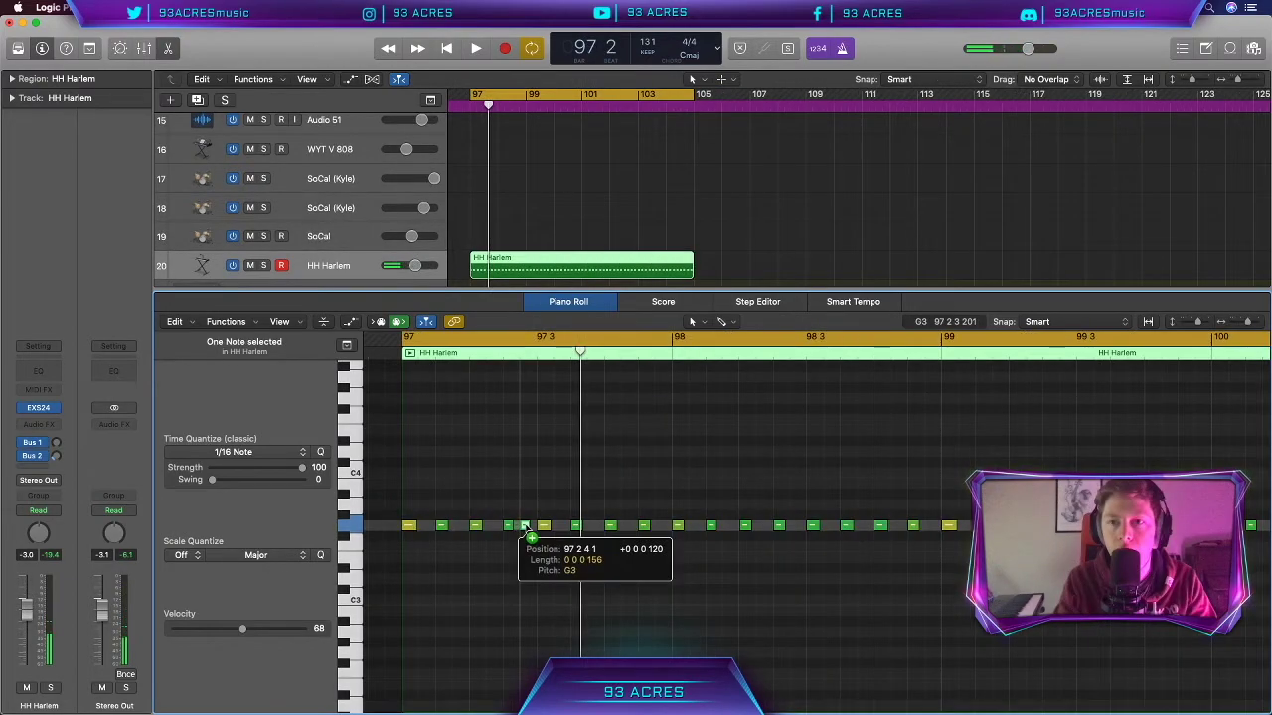
left_click_drag(527, 527, 520, 529)
key("space")
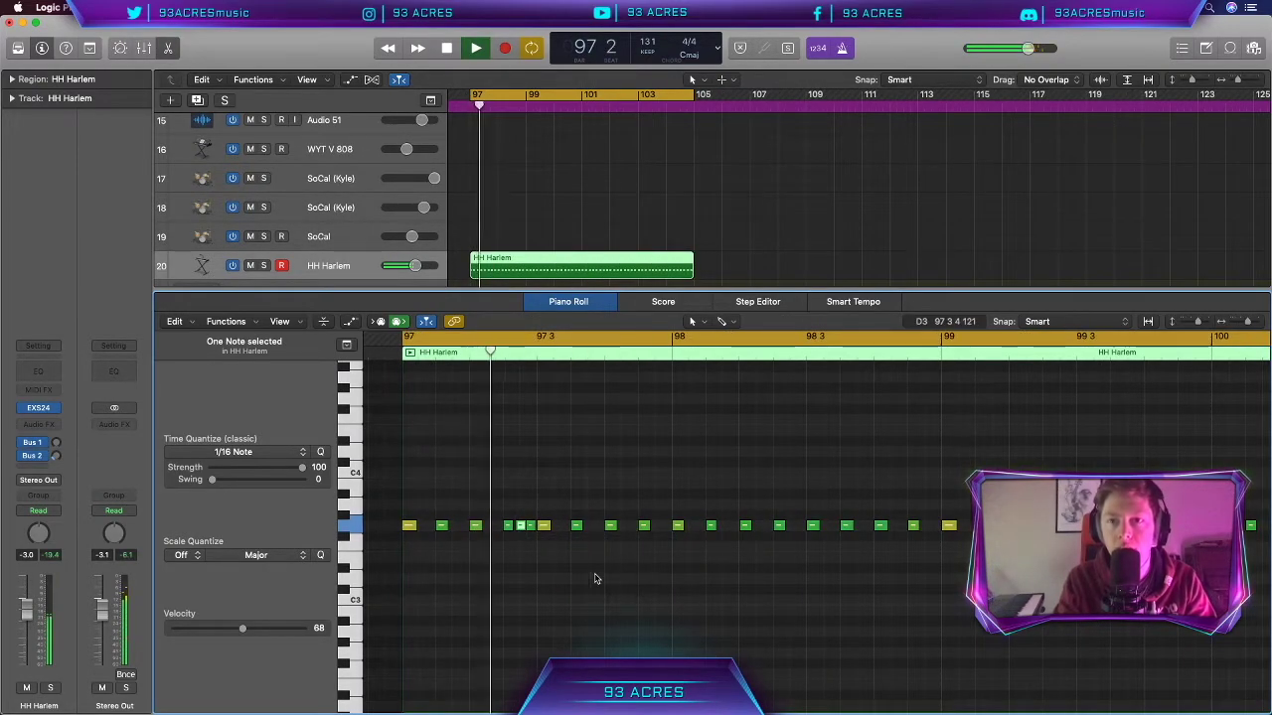
key("space")
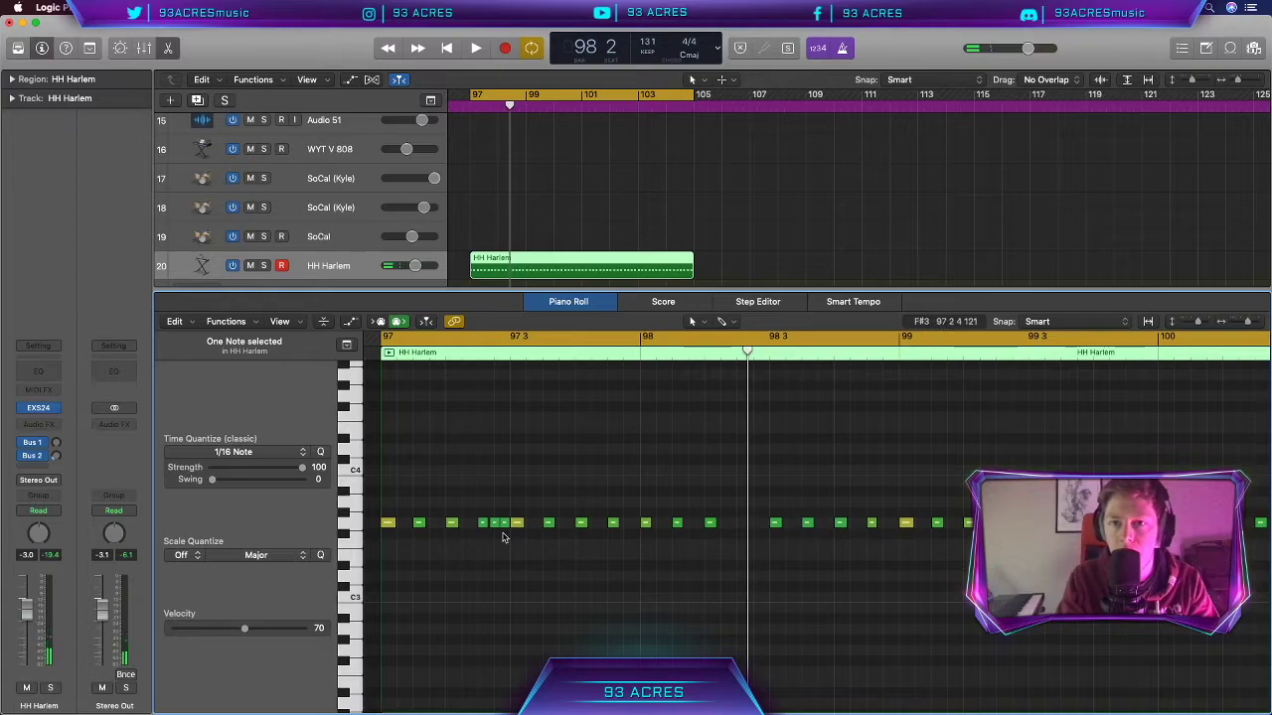
left_click_drag(505, 536, 479, 514)
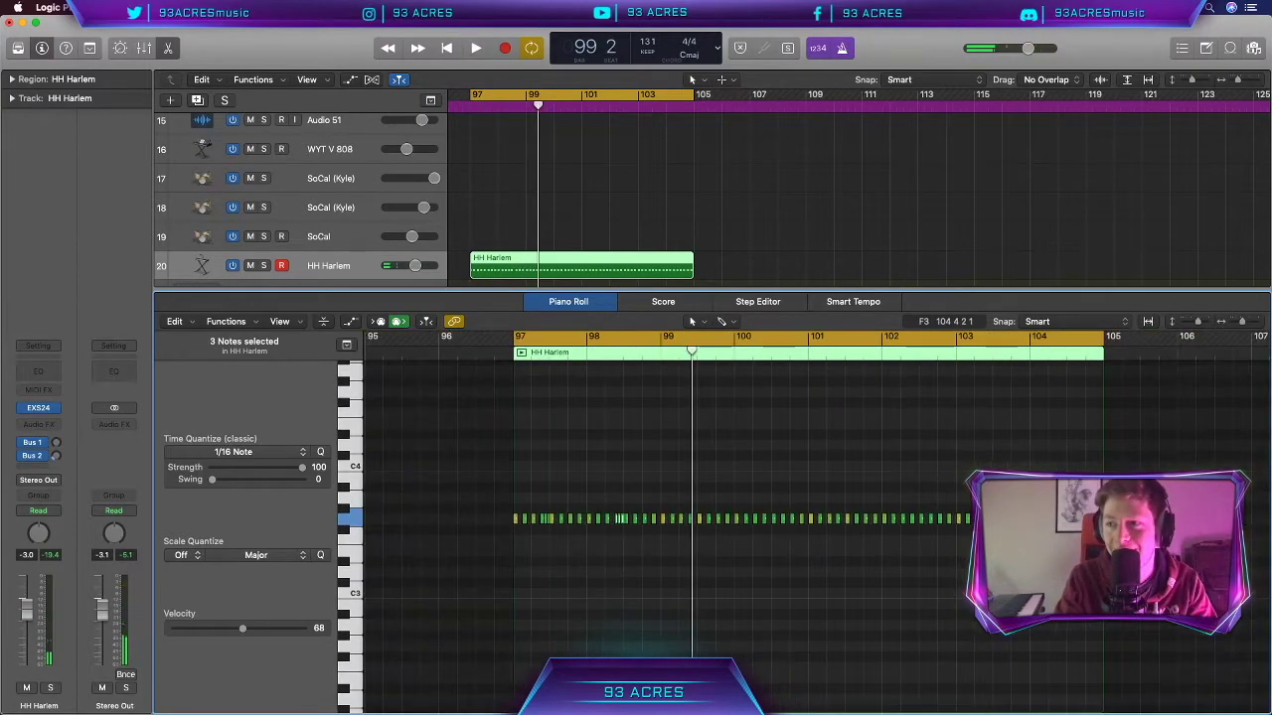
Step: Delete the hi-hat notes from bar 99 onward and repeat the two-bar pattern up to bar 105
left_click(1104, 540)
left_click_drag(1038, 531, 661, 467)
key("Delete")
mouse_move(692, 270)
left_mouse_down()
mouse_move(527, 270)
mouse_move(694, 253)
left_mouse_up()
key("p")
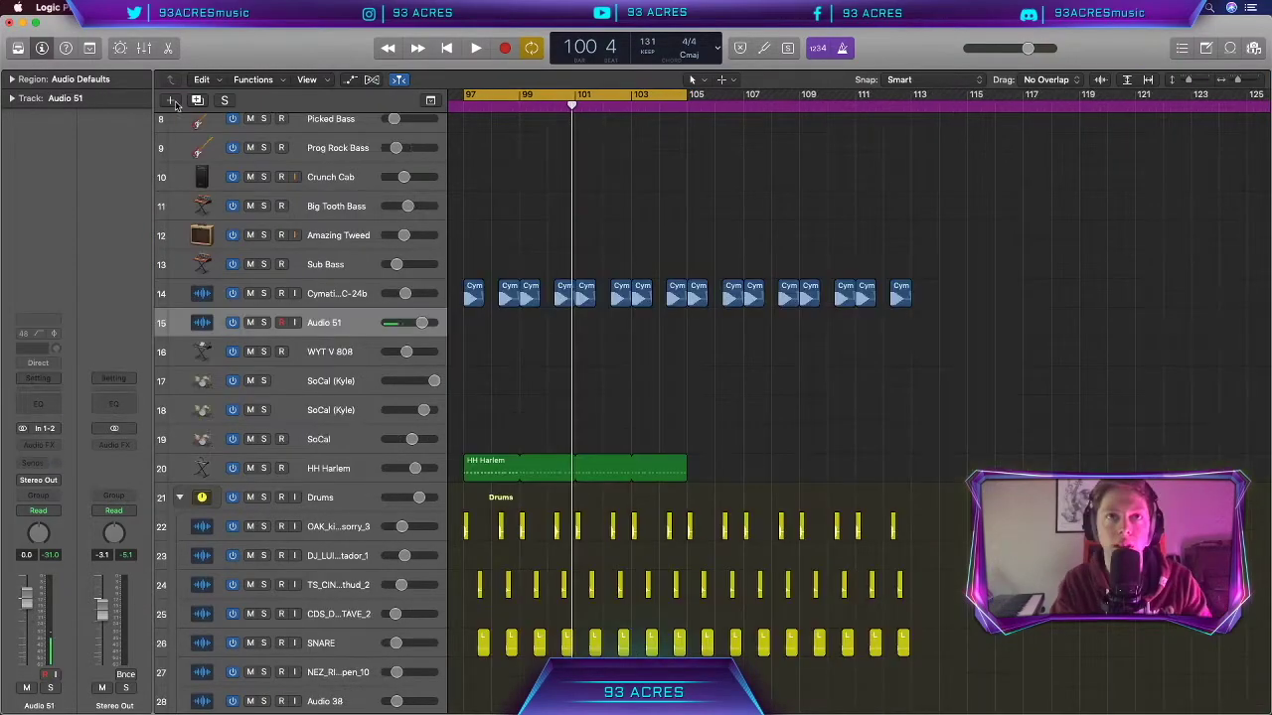
Step: Create a new guitar track below Audio 51 with the Amazing Tweed patch on Input 1
left_click(172, 100)
left_click(670, 83)
left_click(848, 264)
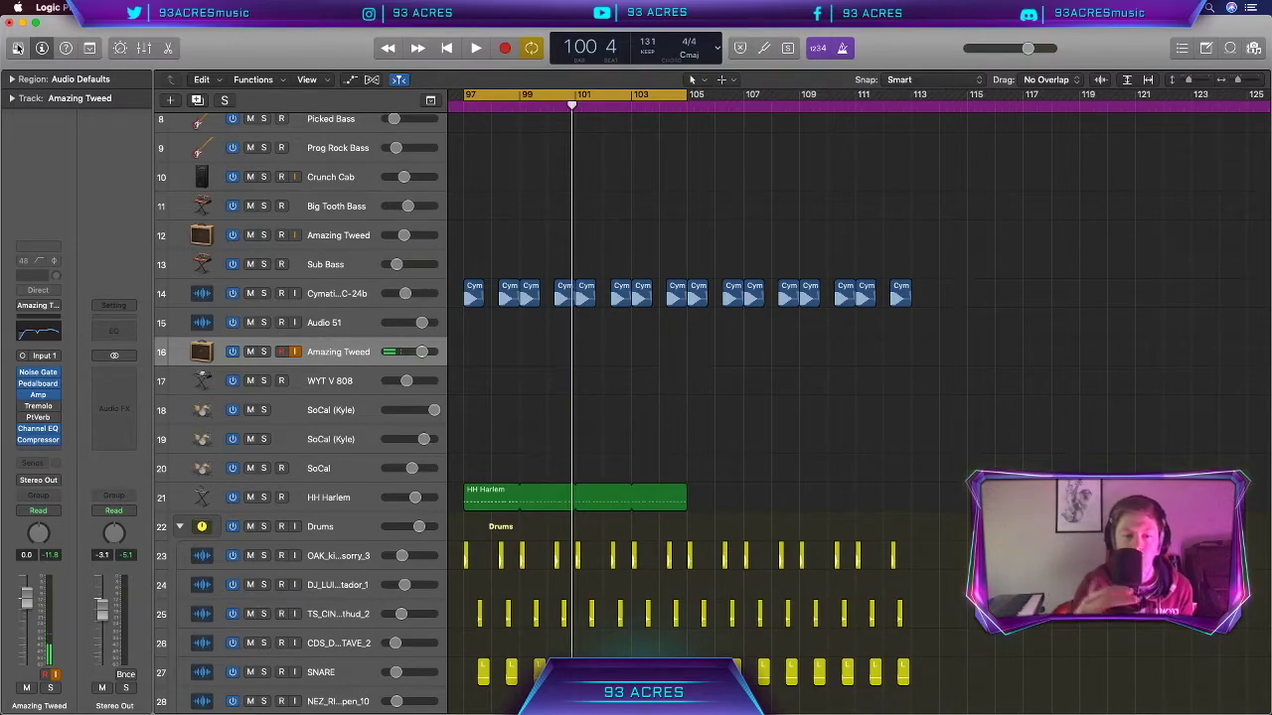
Step: Record a guitar part on the Amazing Tweed track from bar 97, cut it at bar 101 and repeat it to bar 105
scroll(613, 288, "down", 2)
scroll(613, 288, "left", 1)
key("r")
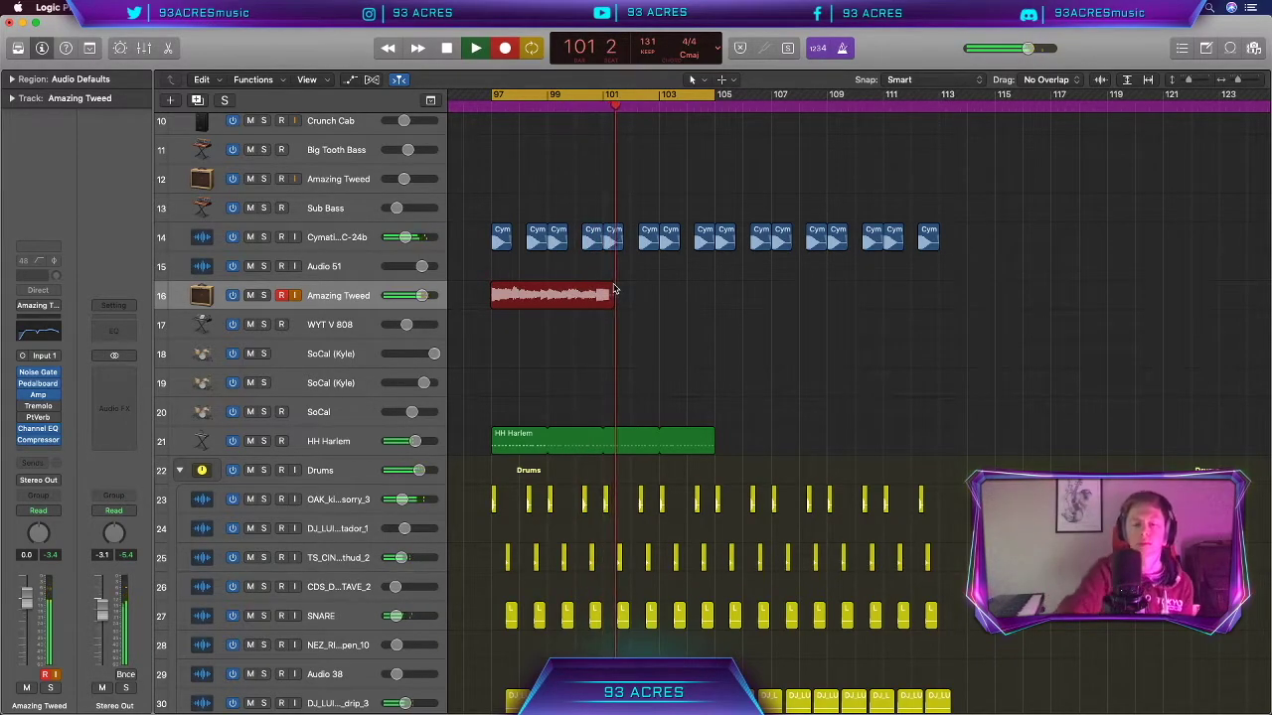
key("space")
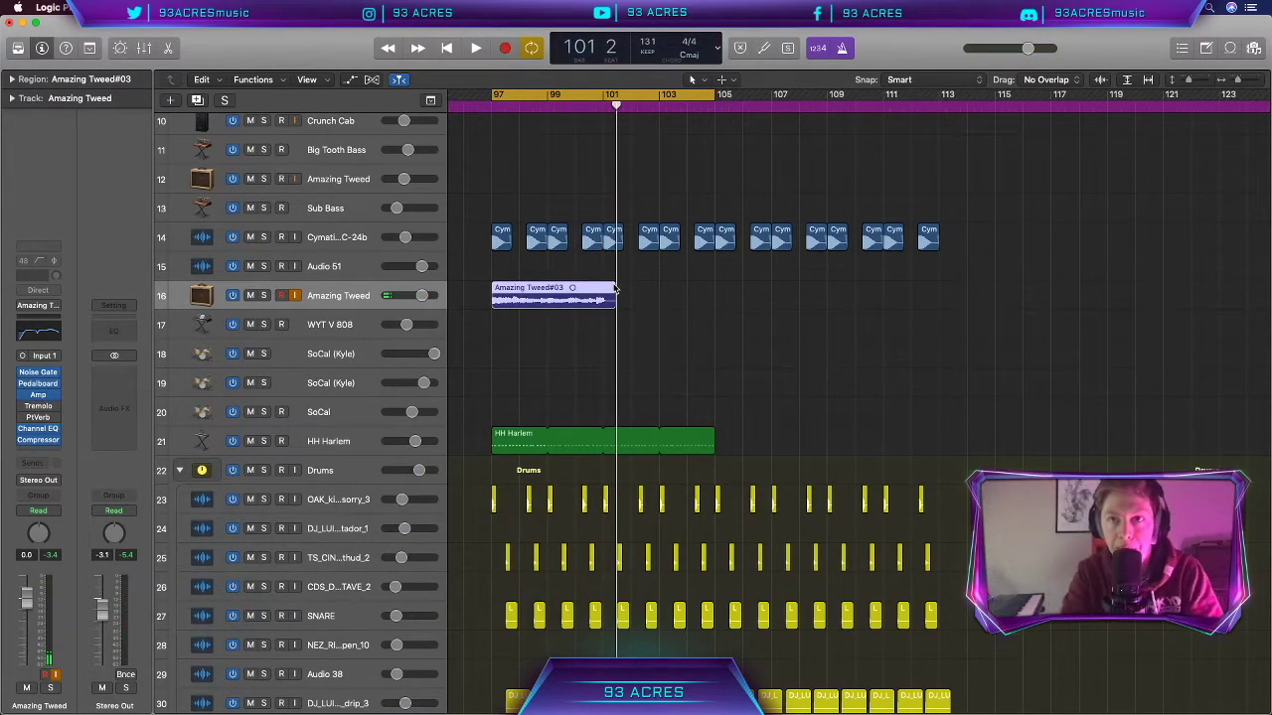
scroll(567, 309, "down", 1)
left_click(548, 106)
key("super+t")
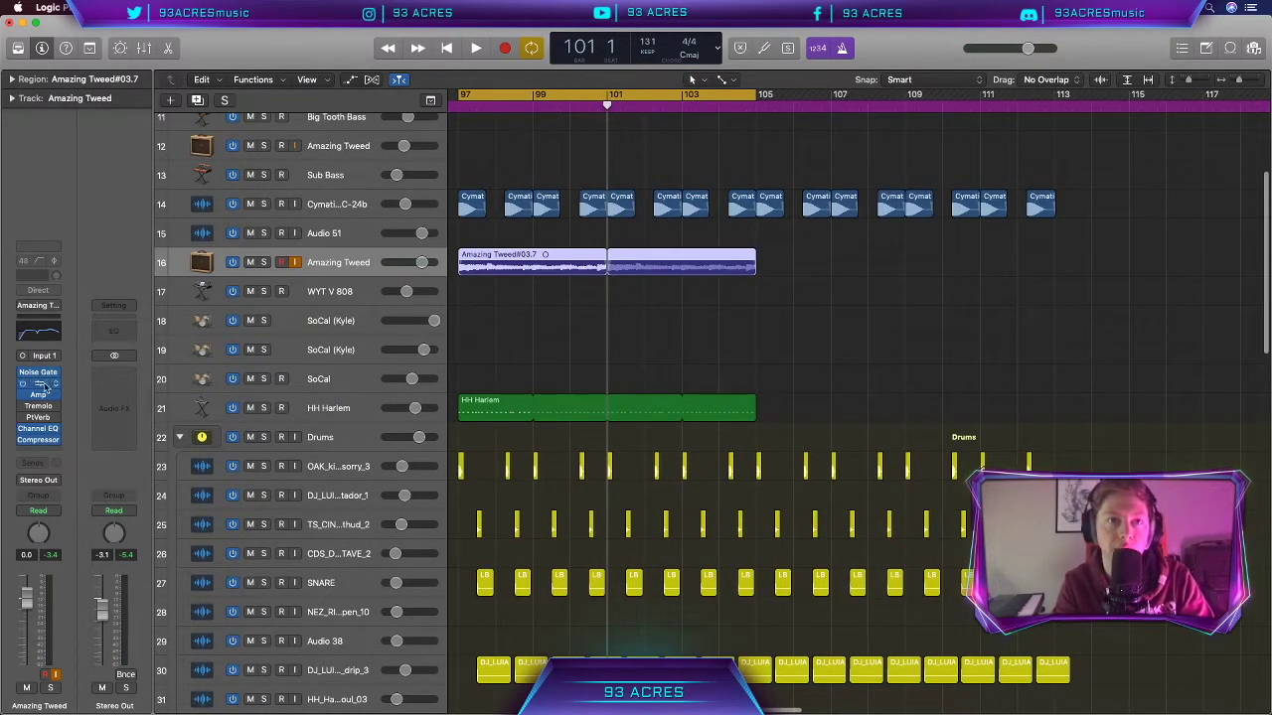
Step: Browse the Waves plug-ins for the guitar track and switch its patch to Brit and Clean
left_click(35, 334)
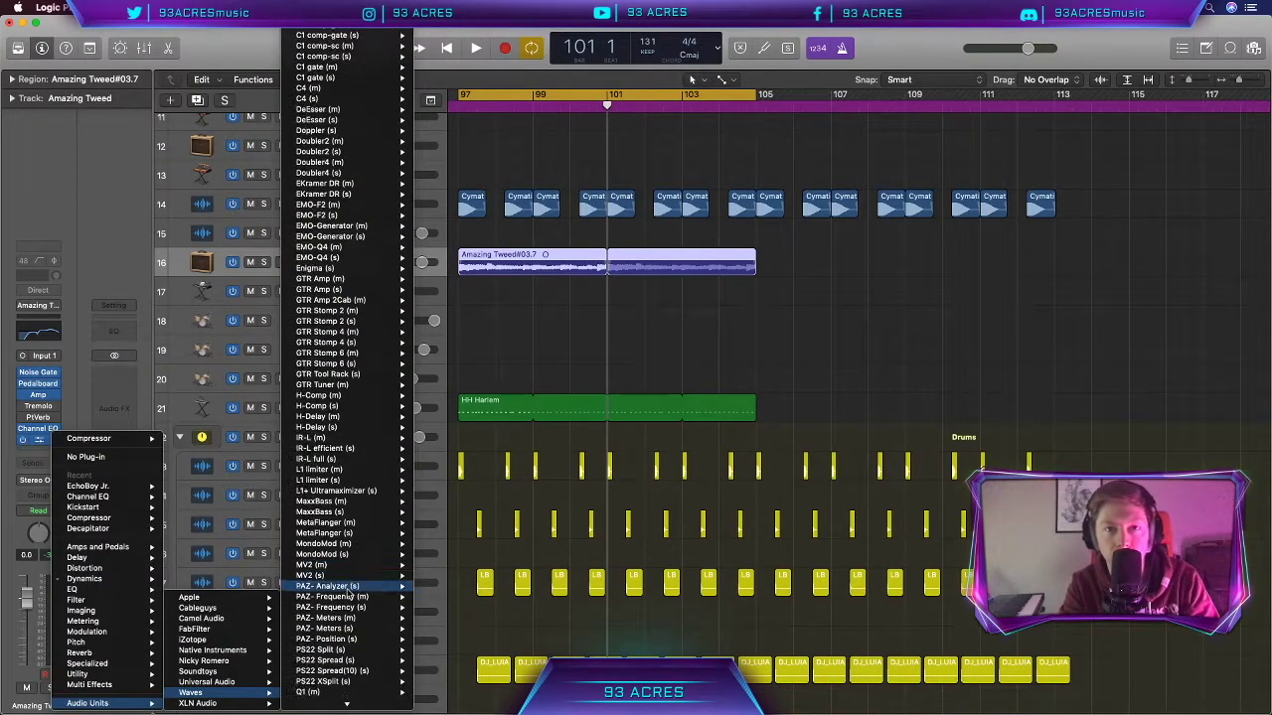
scroll(328, 586, "down", 5)
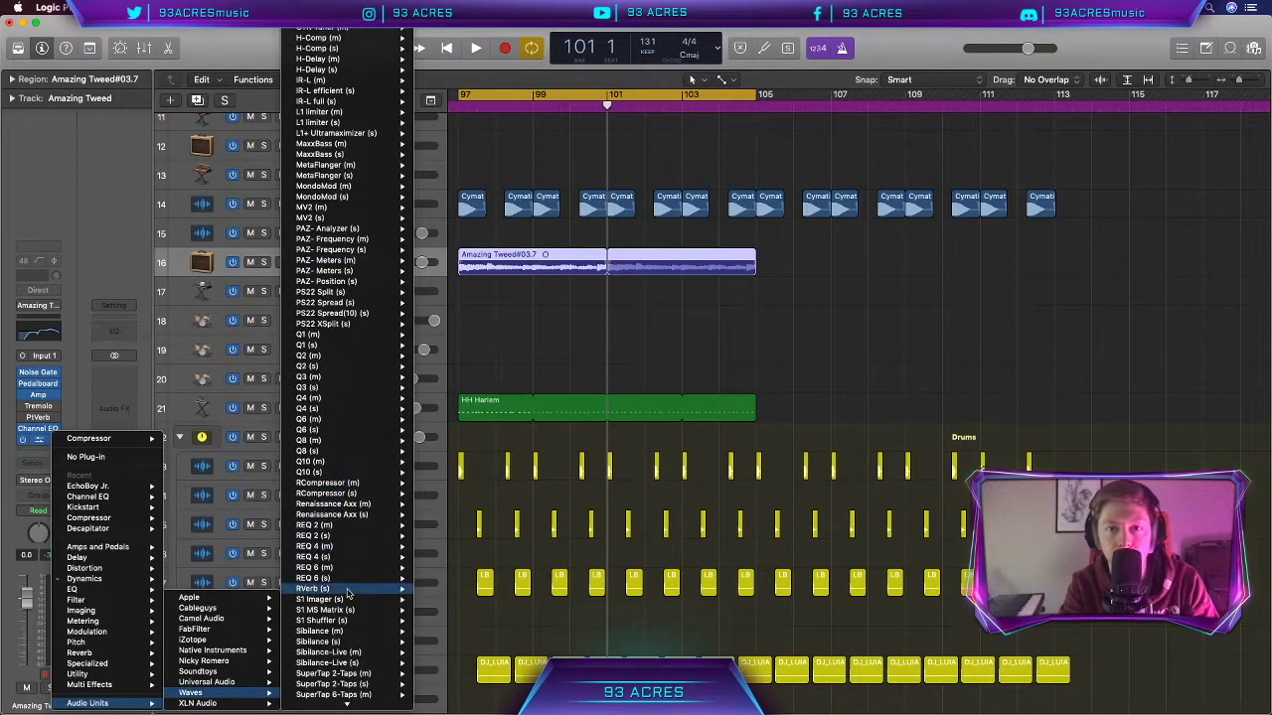
left_click(328, 592)
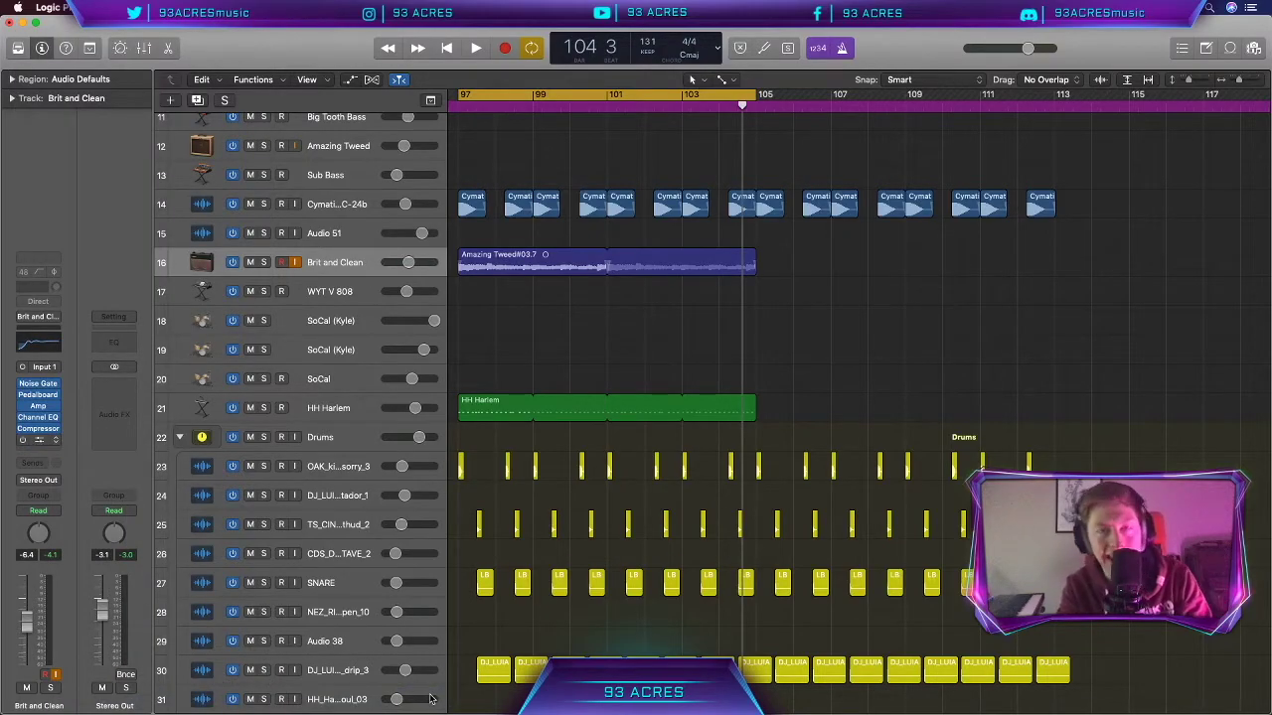
Step: Add RC-20 Retro Color with the Vinyl 1 preset to the guitar, enable its Digital module and adjust the Wobble module
left_click(39, 439)
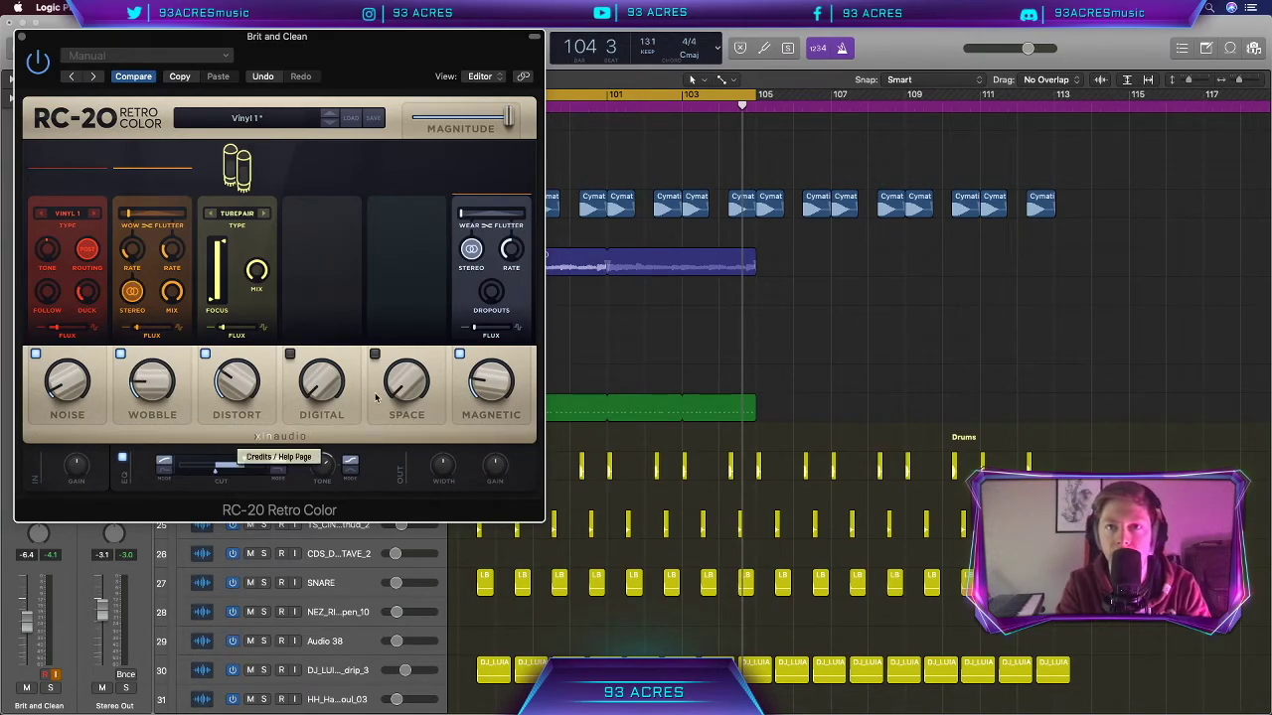
left_click(320, 390)
key("space")
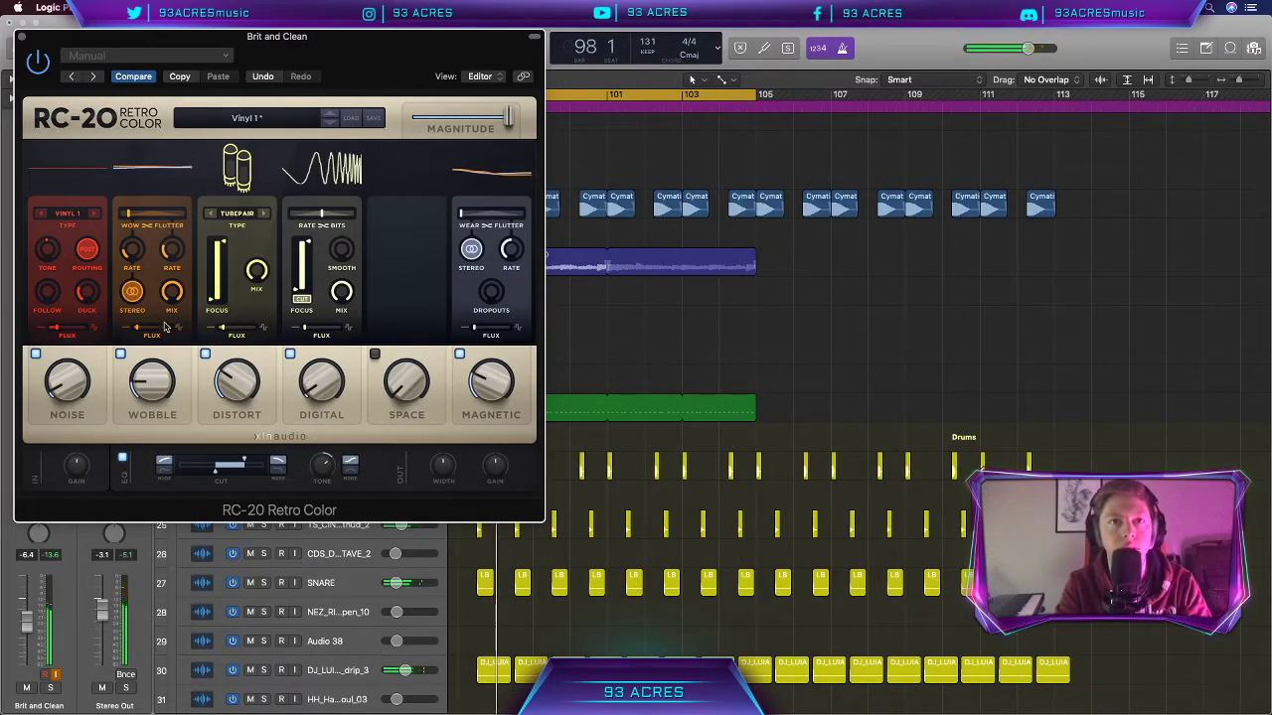
left_click(133, 292)
mouse_move(152, 386)
left_mouse_down()
mouse_move(151, 342)
mouse_move(150, 370)
left_mouse_up()
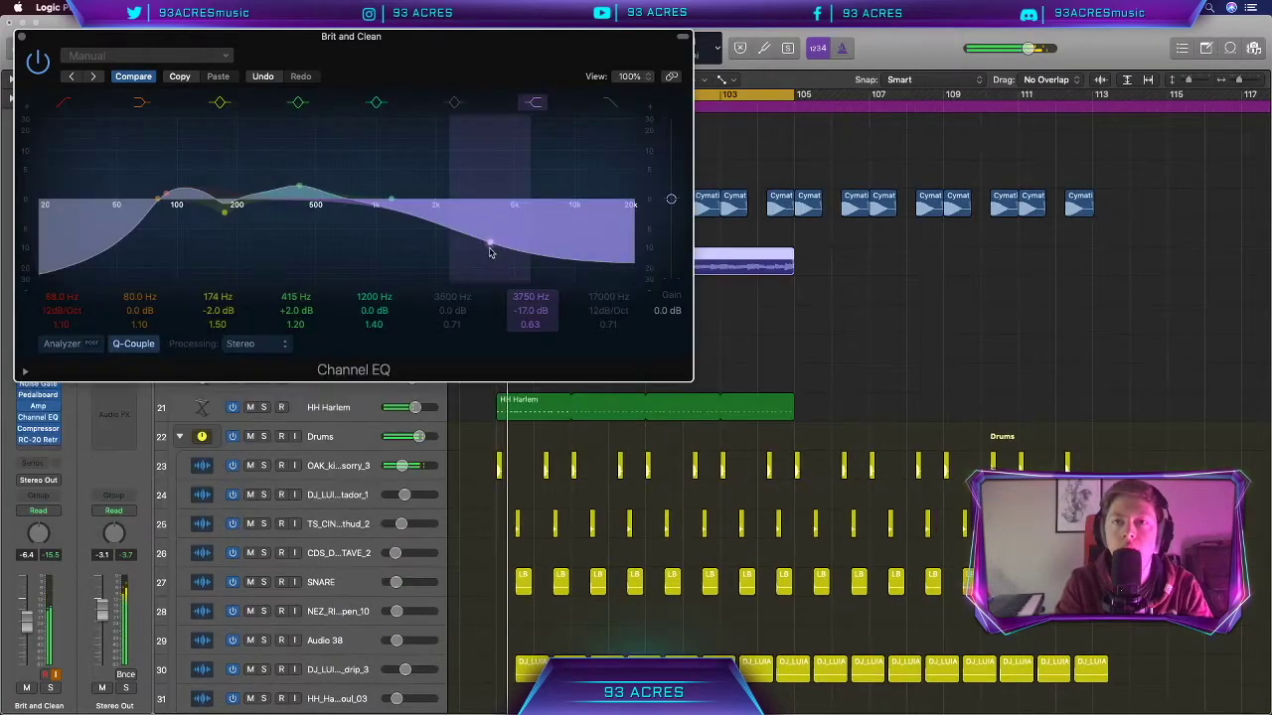
Step: Shift the high shelf of the guitar's Channel EQ to a lower frequency and audition the beat
left_click_drag(489, 253, 437, 236)
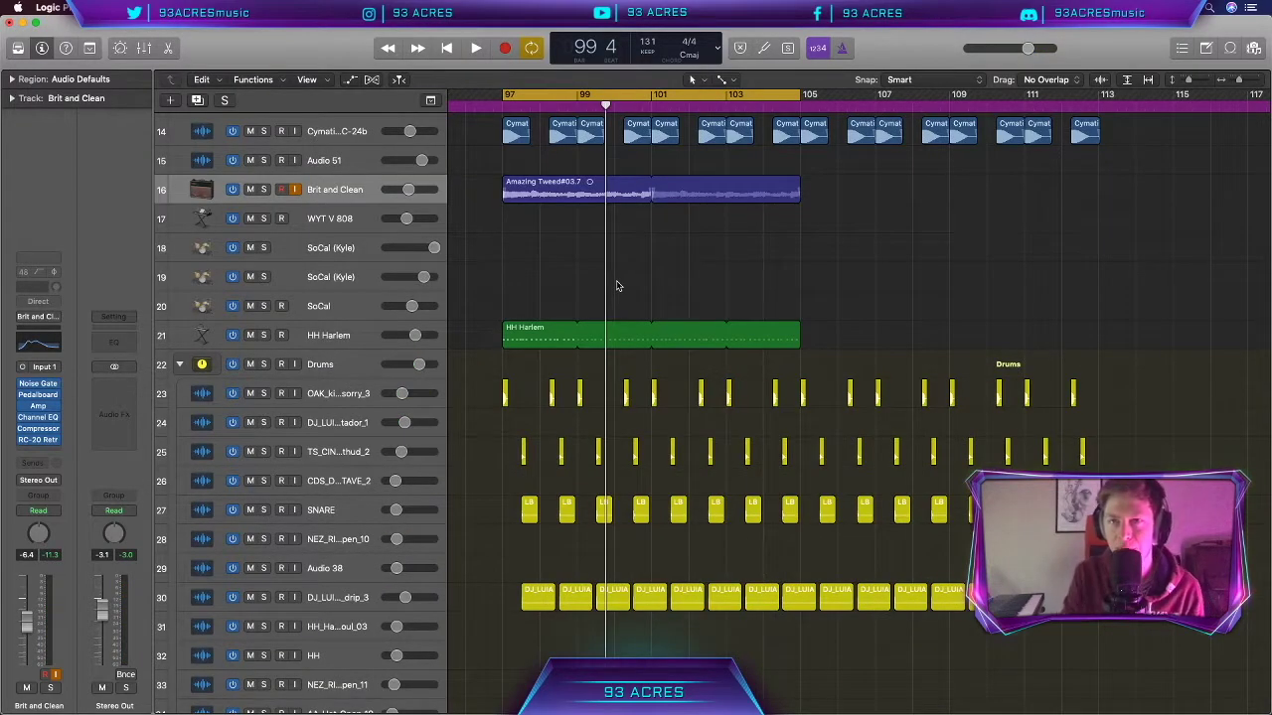
scroll(618, 284, "up", 5)
key("space")
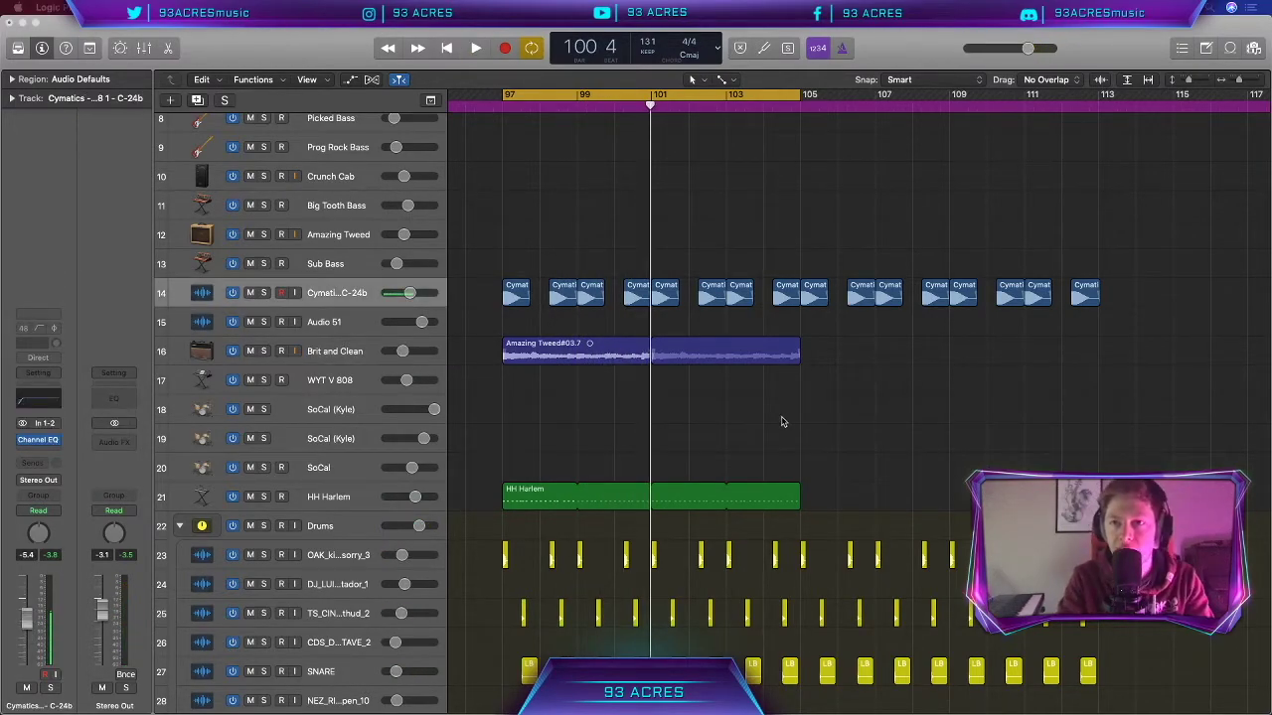
Step: Create a software instrument track below SONAR and load FabFilter Twin 2 as its instrument
scroll(666, 445, "down", 5)
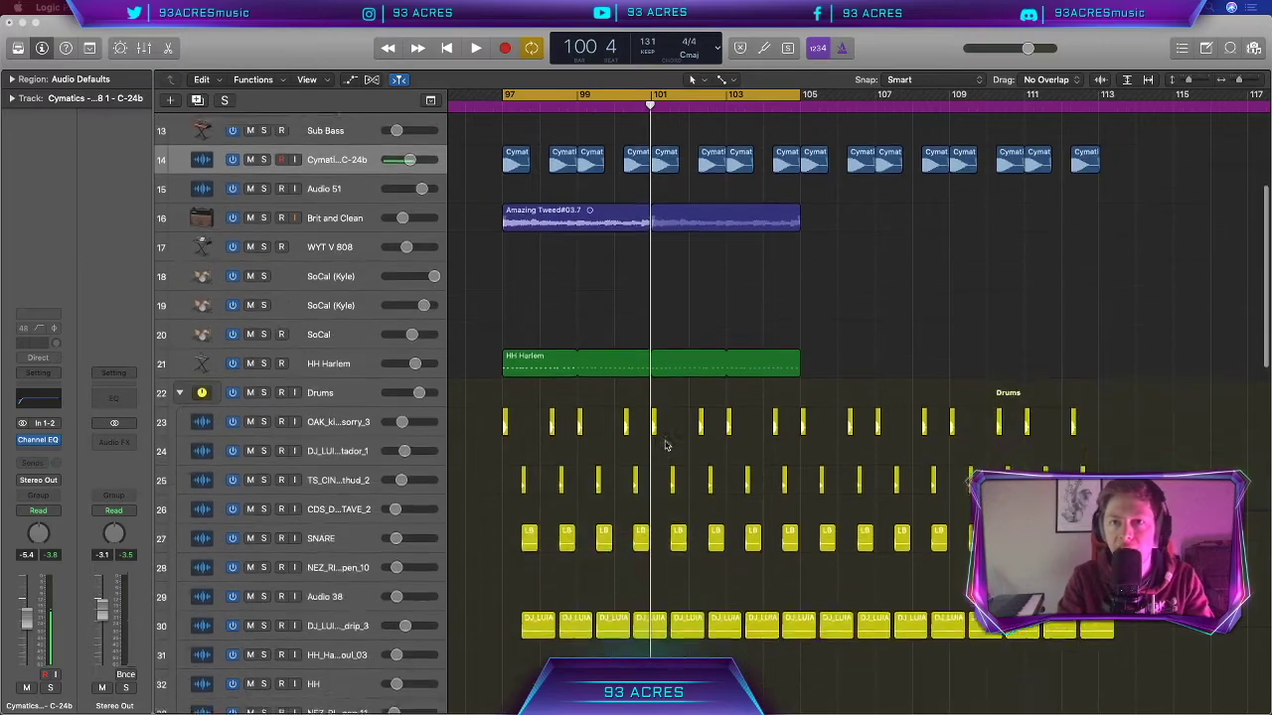
scroll(502, 522, "down", 15)
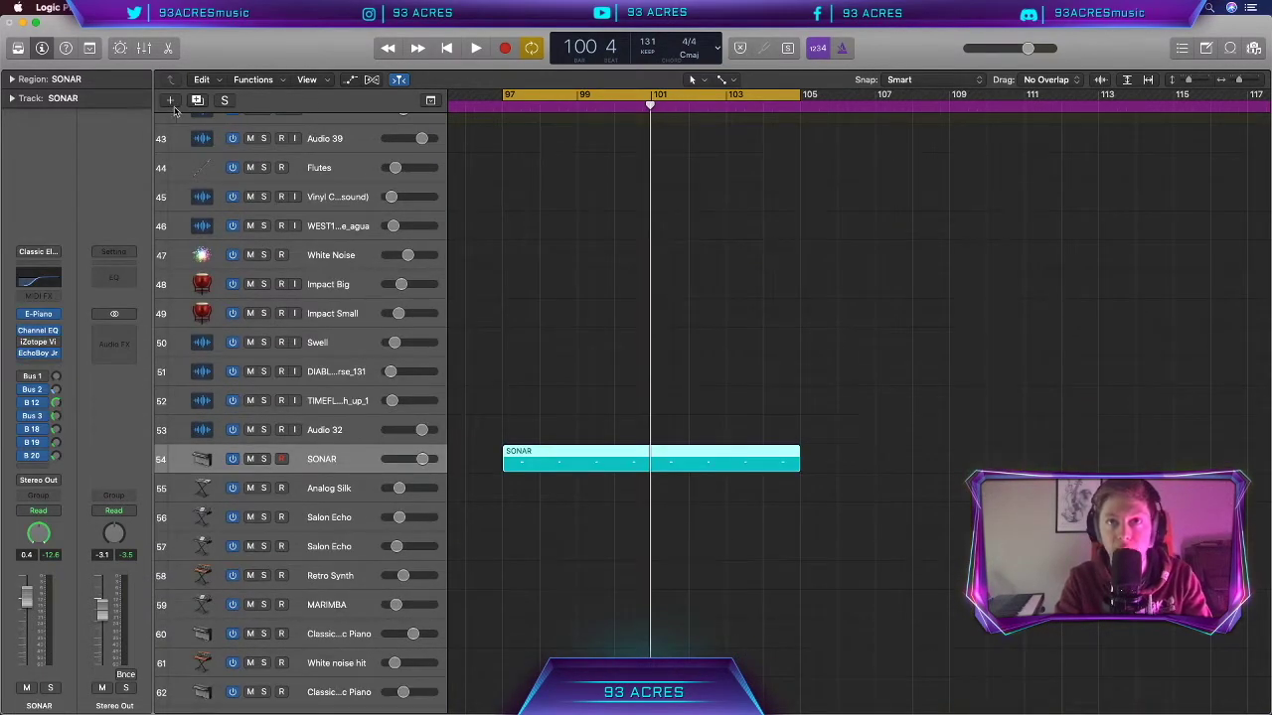
left_click(171, 102)
left_click(534, 65)
left_click(837, 233)
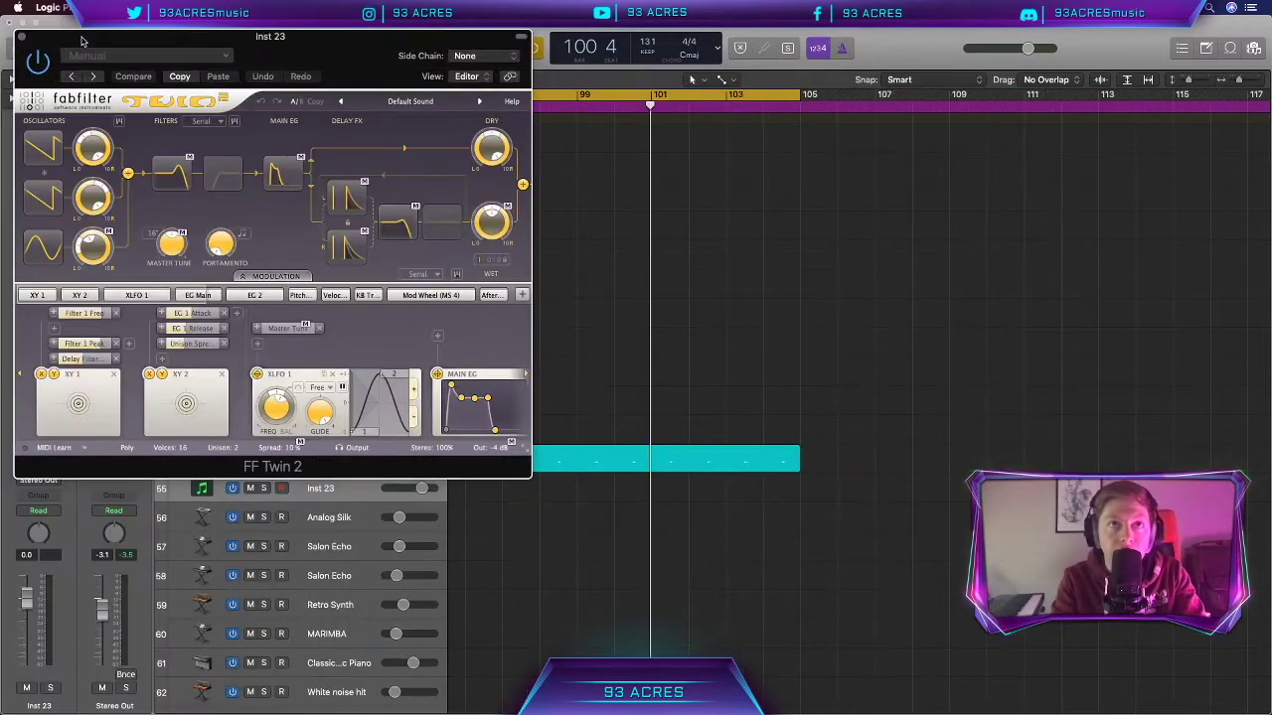
left_click_drag(83, 42, 391, 53)
Step: Insert FabFilter Timeless 2 on the new track, browse its presets and rename the track STARS
left_click(43, 424)
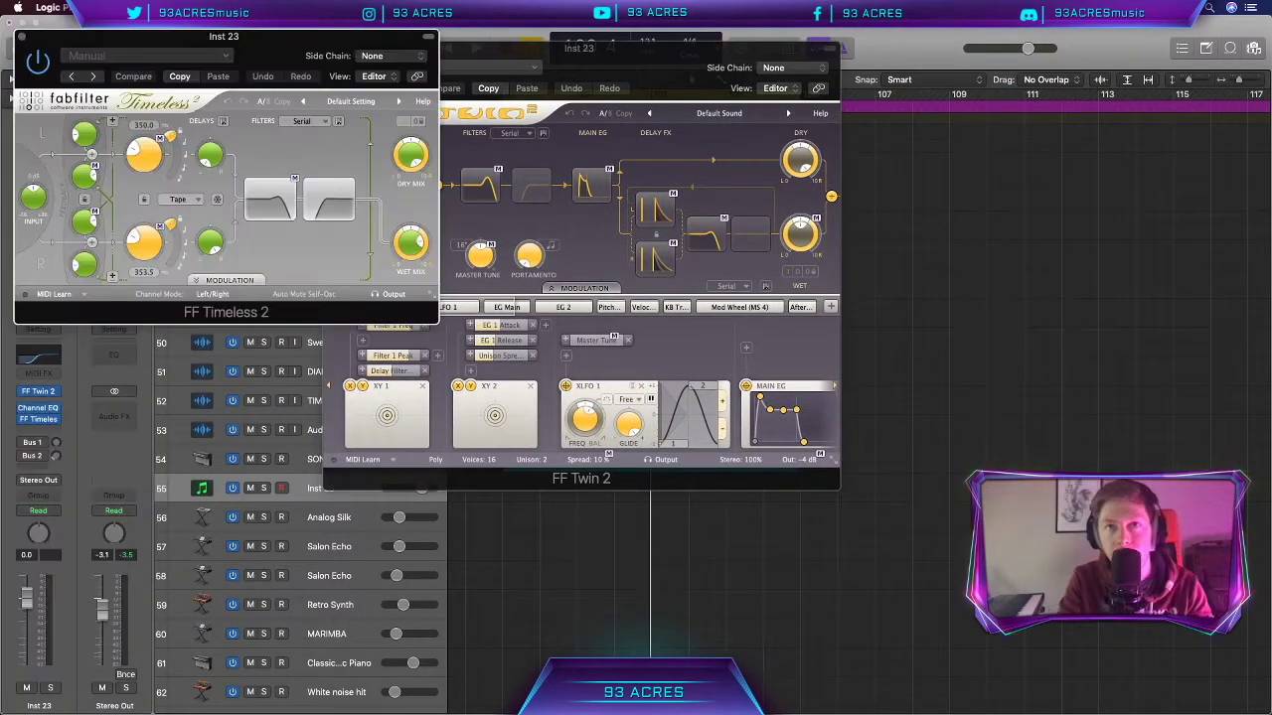
key("super+z")
key("super+shift+z")
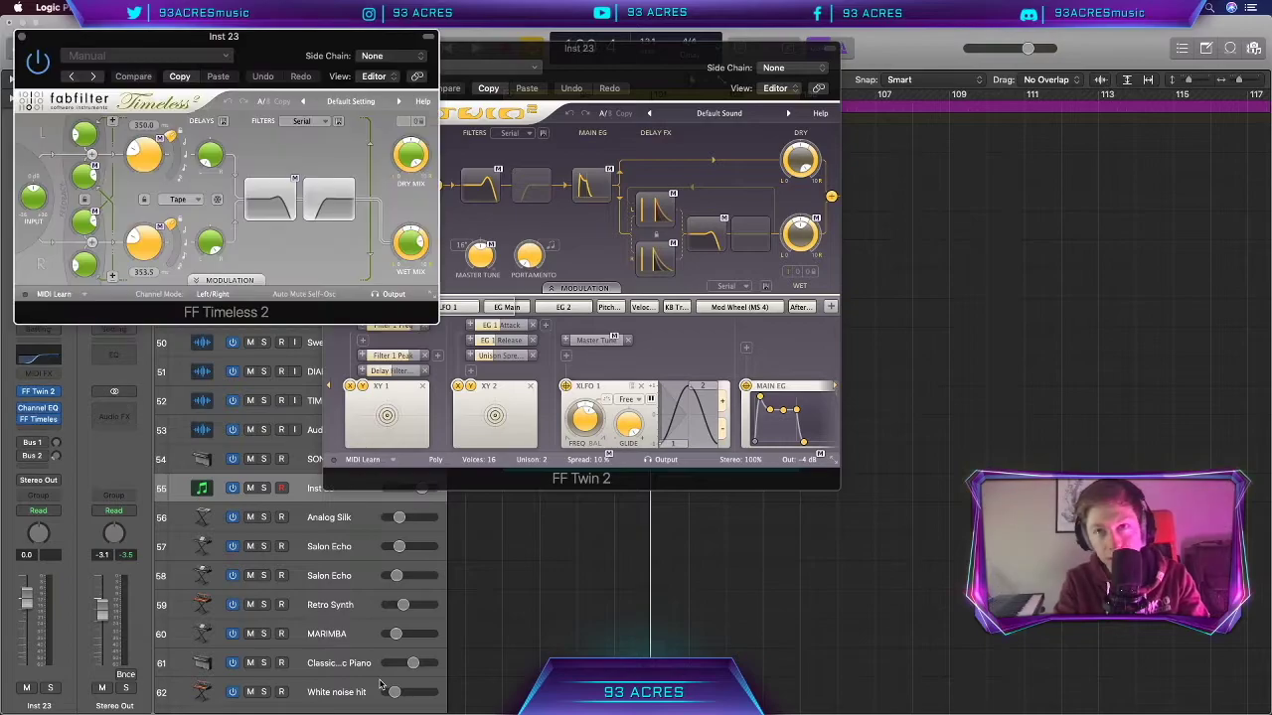
left_click(338, 103)
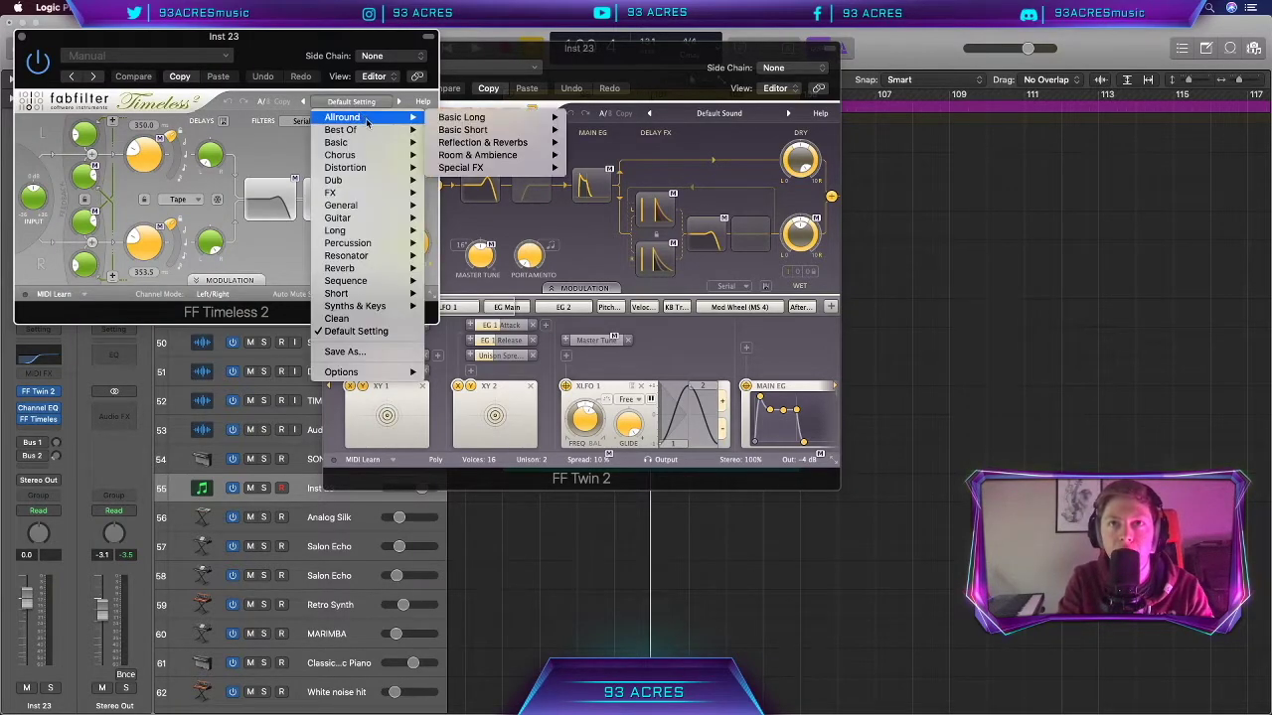
mouse_move(392, 129)
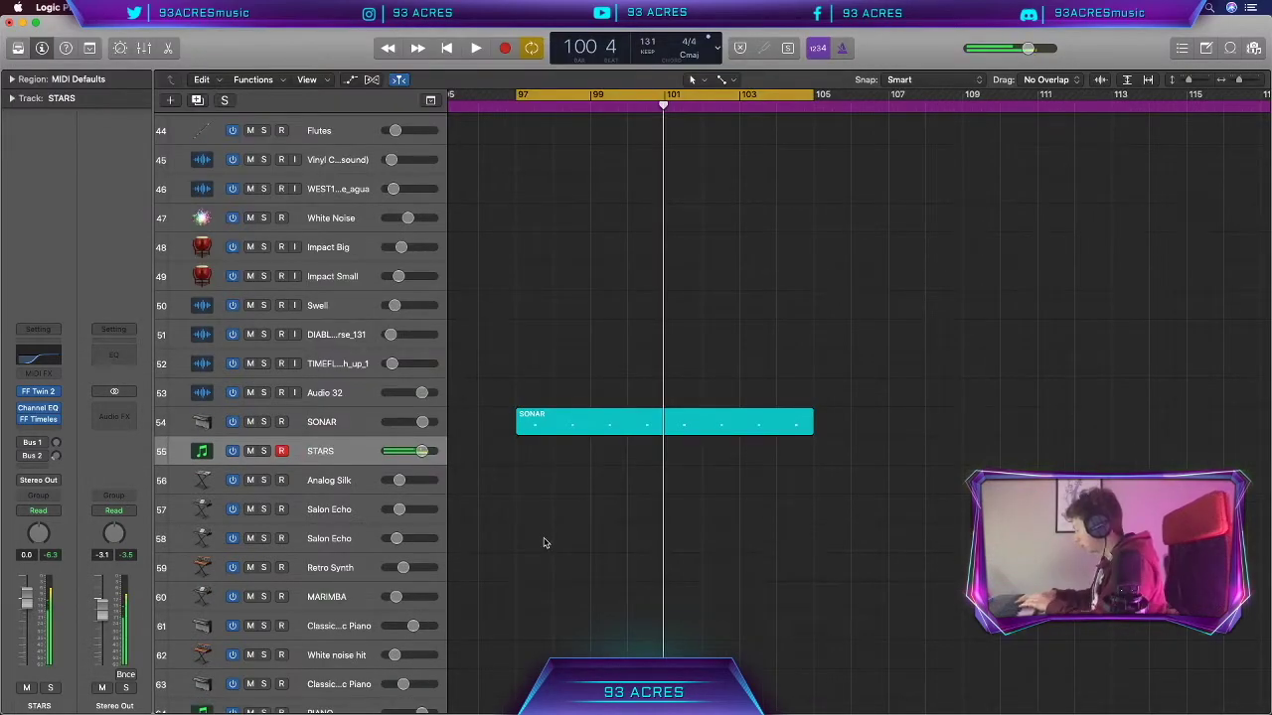
Step: Record a short STARS chord around bar 103 over the beat
key("r")
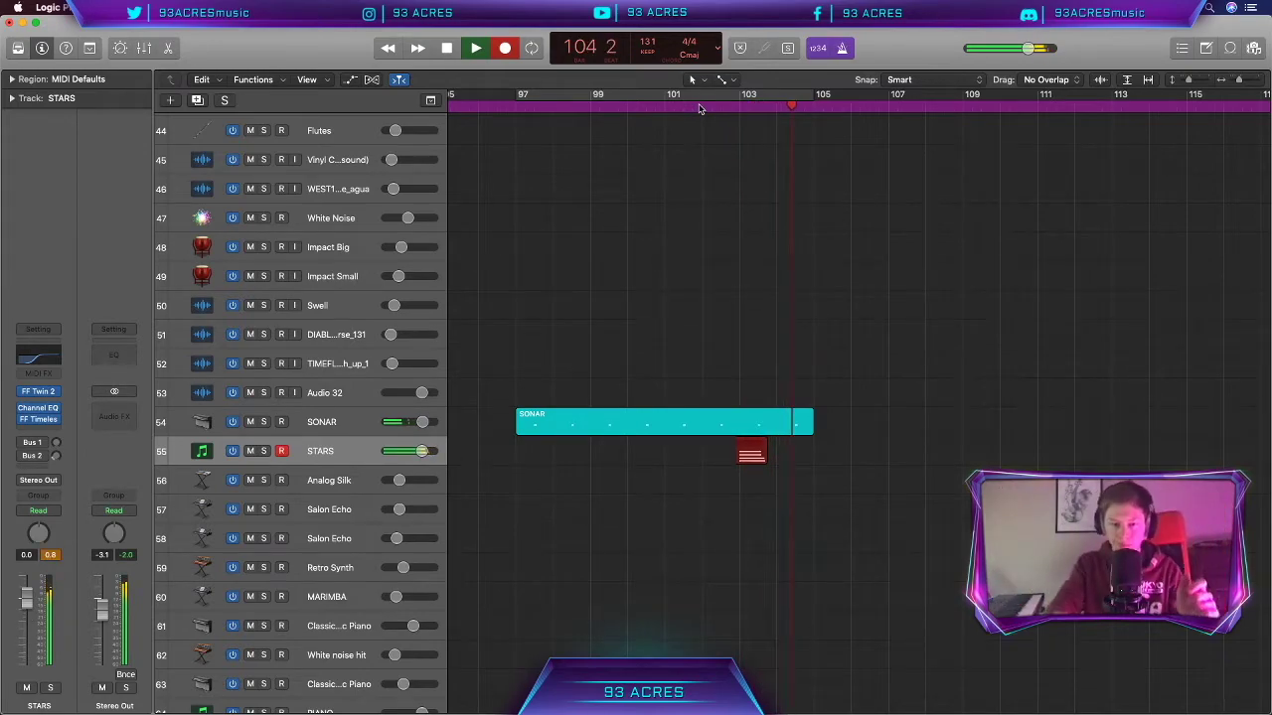
key("space")
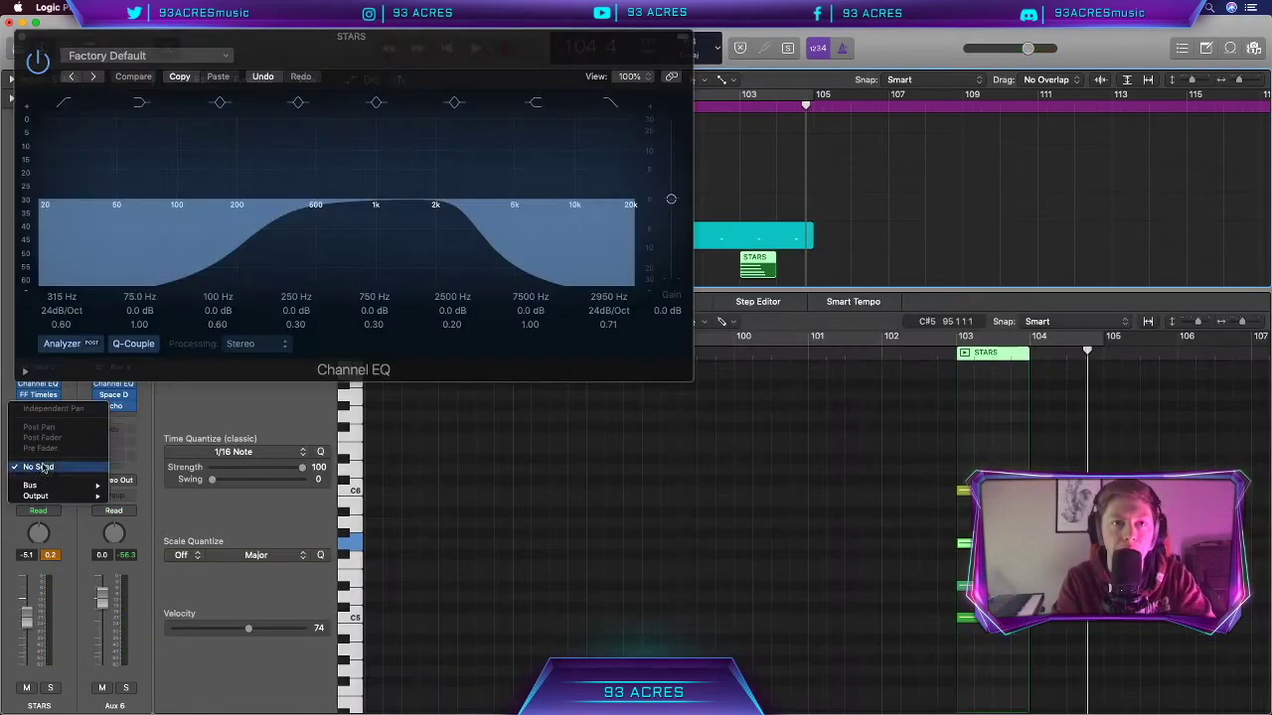
Step: Add a Bus 19 send to the STARS track and raise the low-cut frequency in its Channel EQ during playback
mouse_move(70, 485)
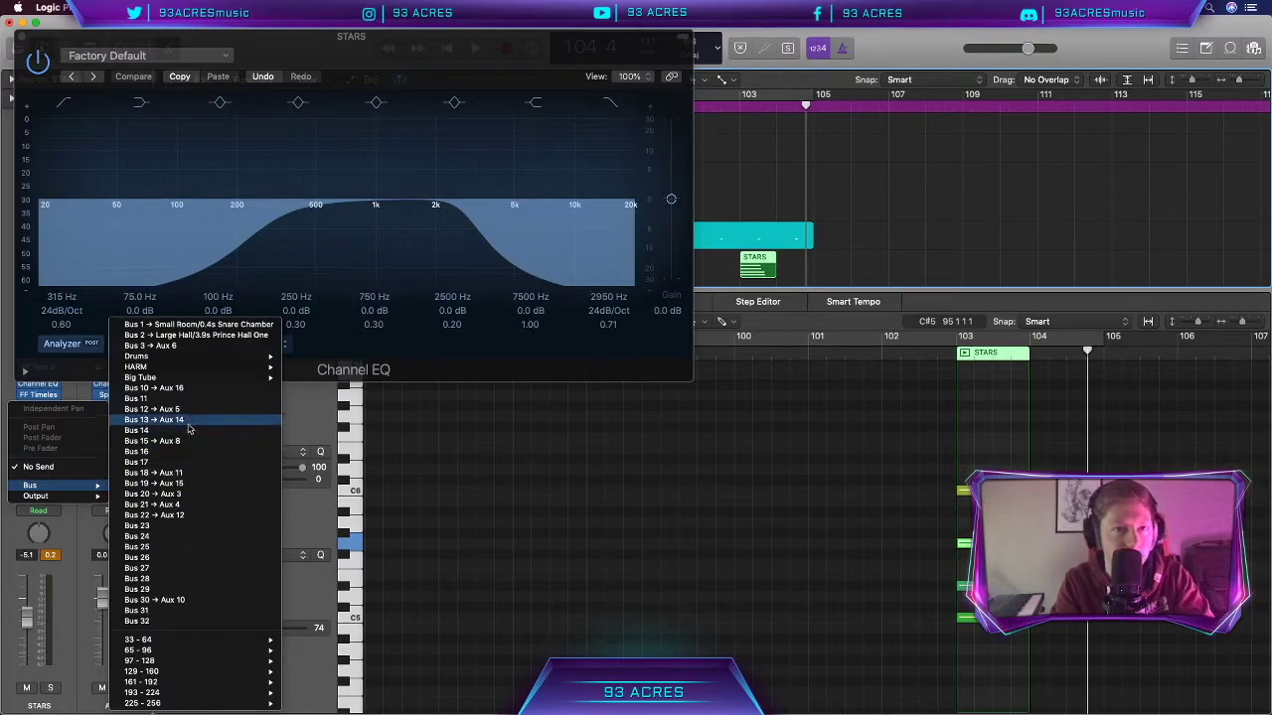
left_click(169, 484)
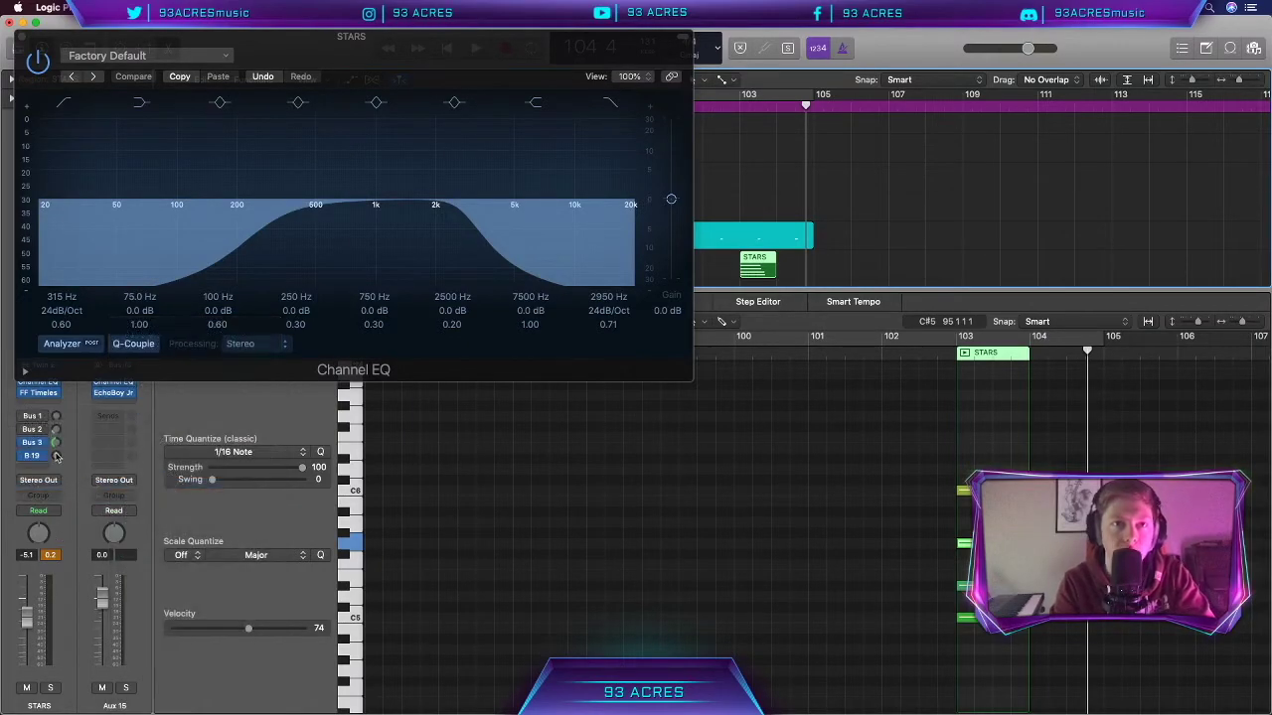
key("space")
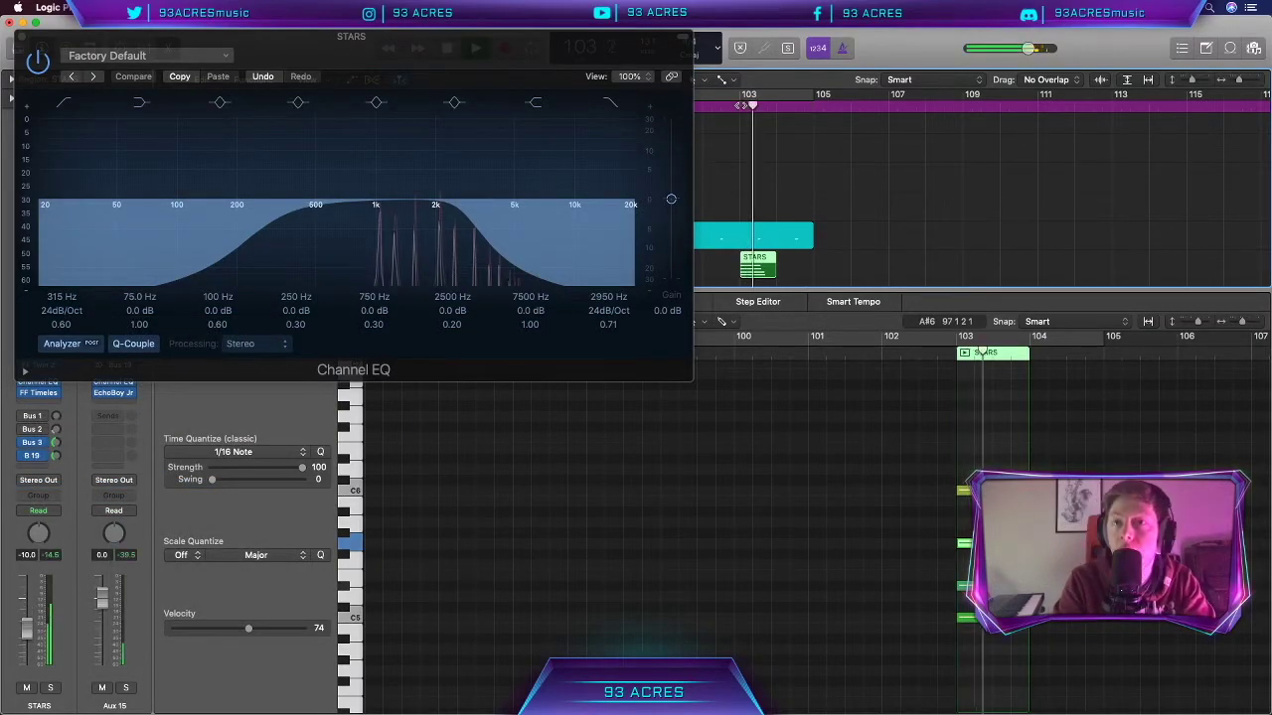
left_click_drag(276, 218, 354, 218)
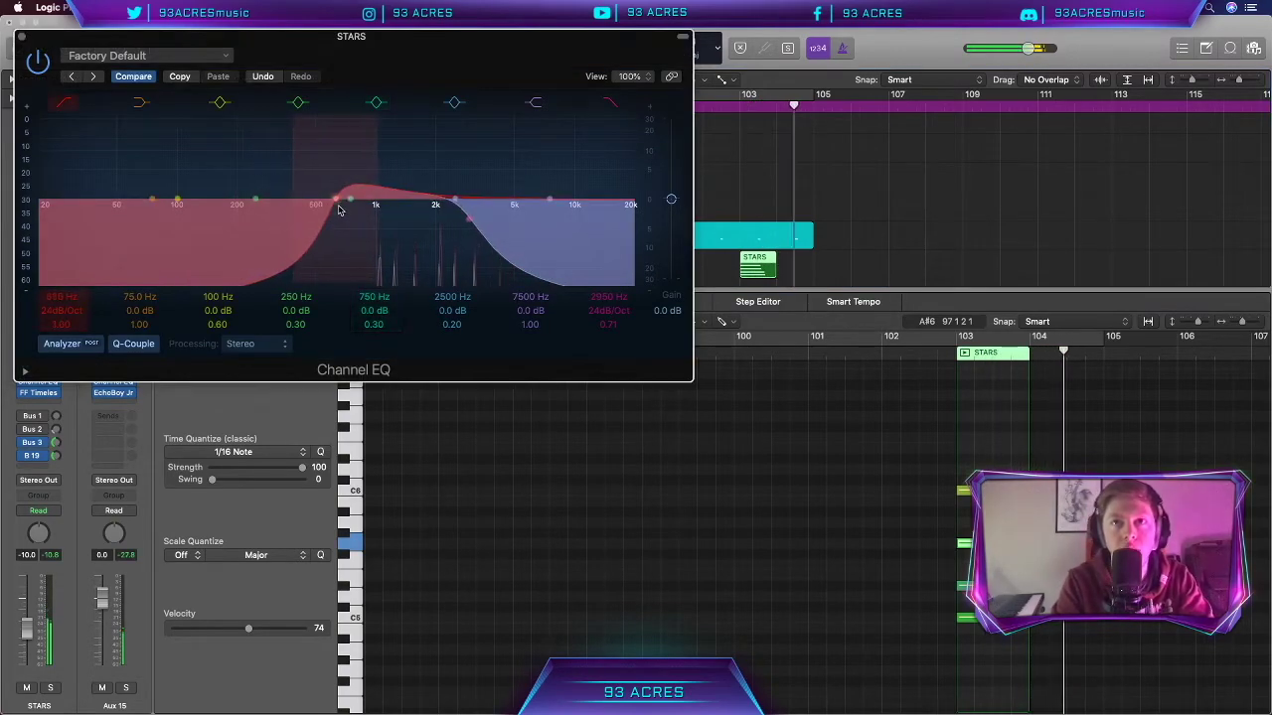
Step: Copy the STARS region from bar 104 to bar 100 and set the velocity of its four notes to 8
left_click_drag(815, 343, 665, 347)
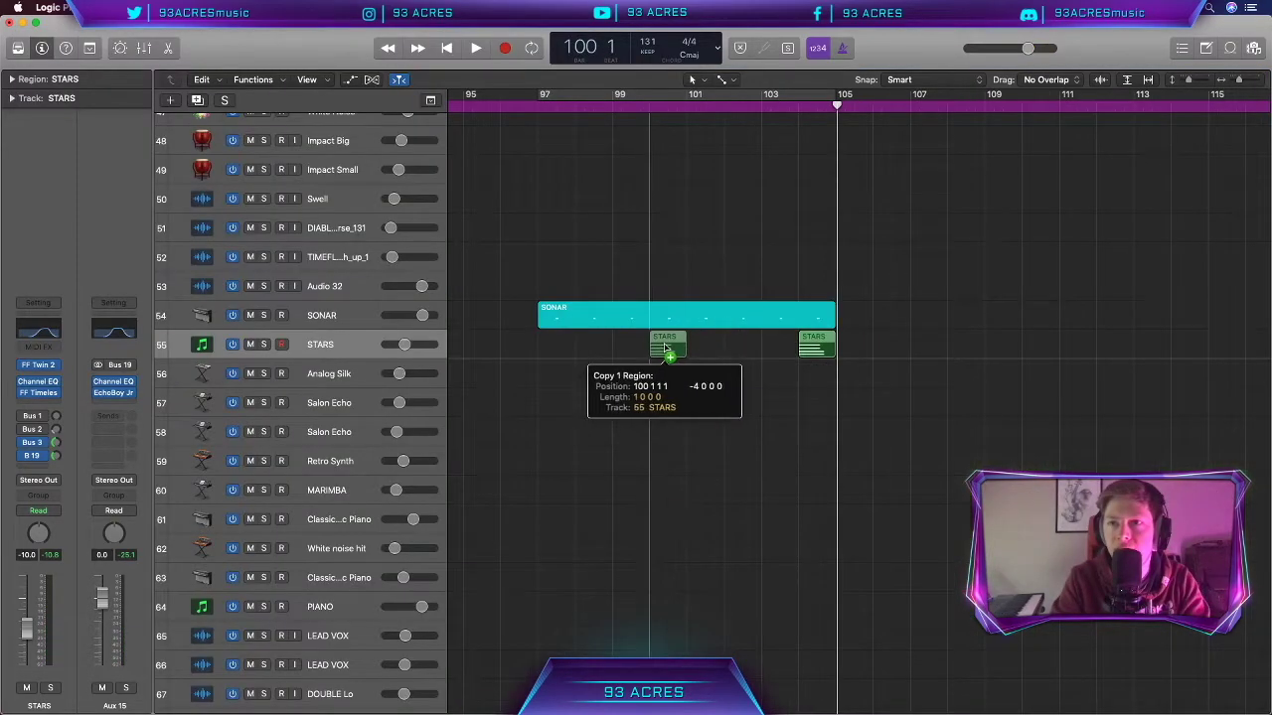
double_click(664, 347)
left_click_drag(795, 670, 705, 494)
key("space")
left_click_drag(230, 629, 184, 631)
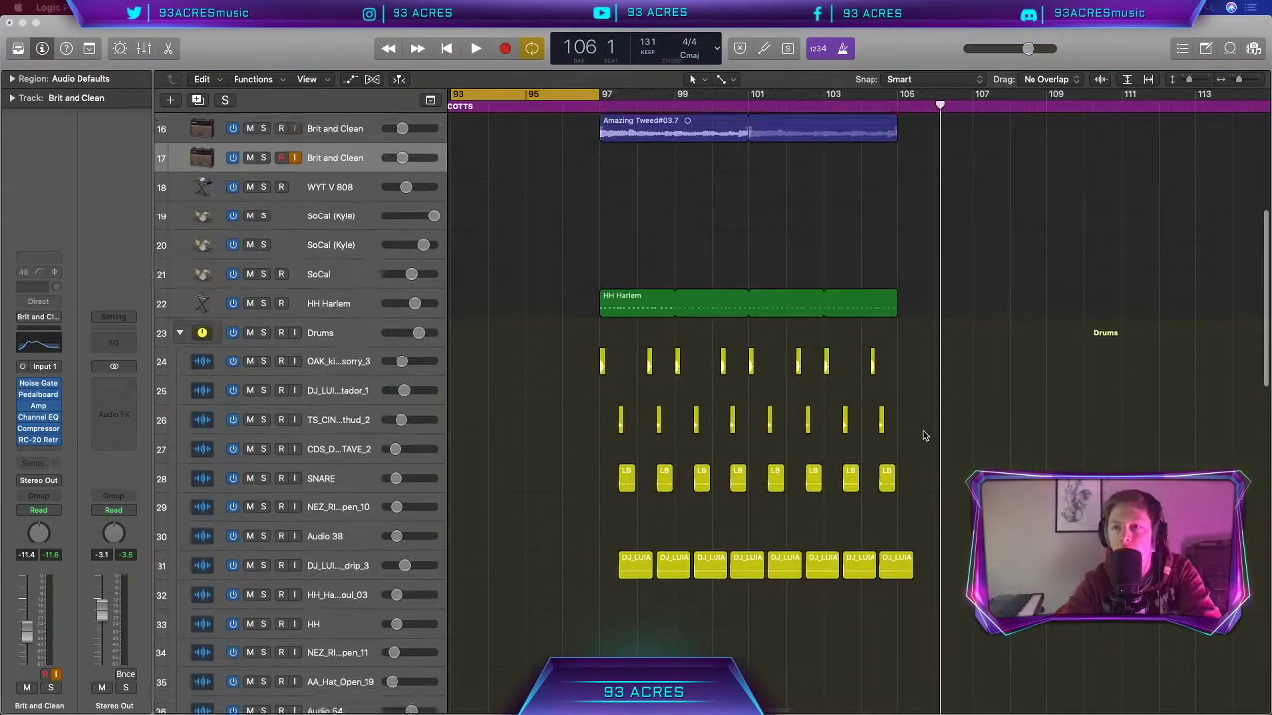
Step: Select all regions of the eight-bar section starting at bar 97 and copy them to bar 105
scroll(923, 434, "down", 4)
scroll(928, 434, "up", 5)
left_click_drag(917, 355, 902, 154)
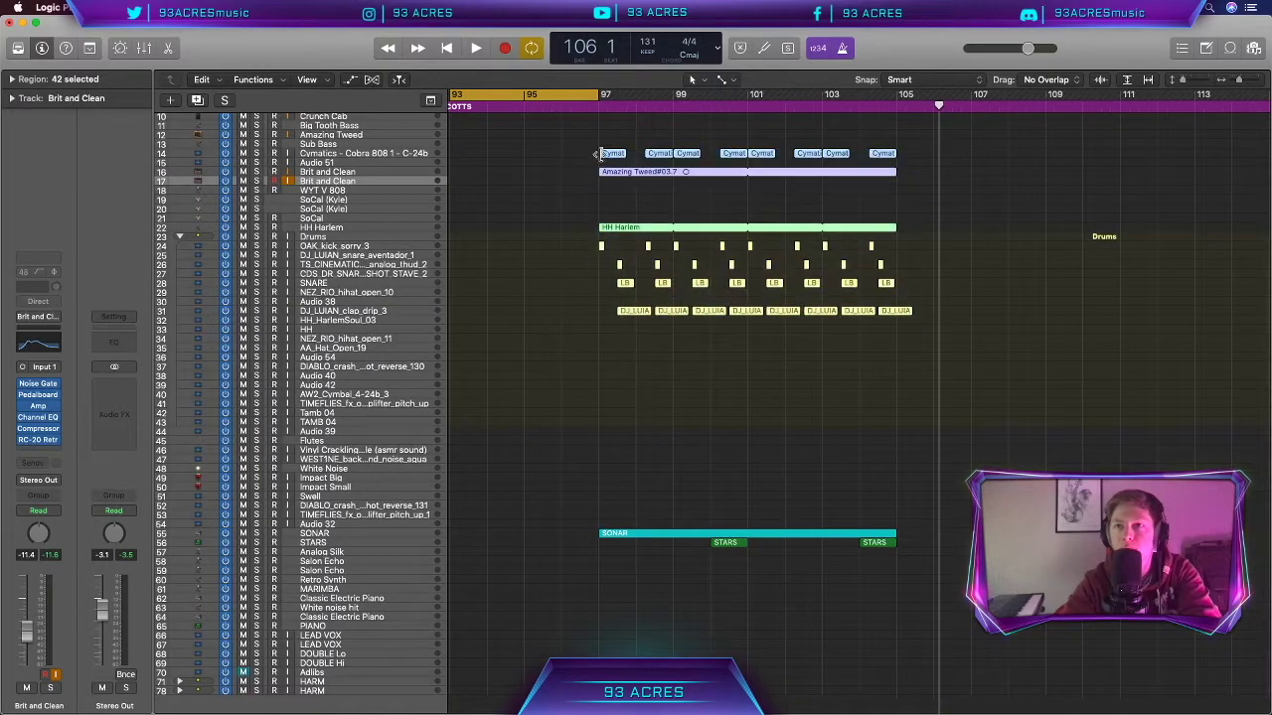
left_click_drag(885, 571, 1135, 535)
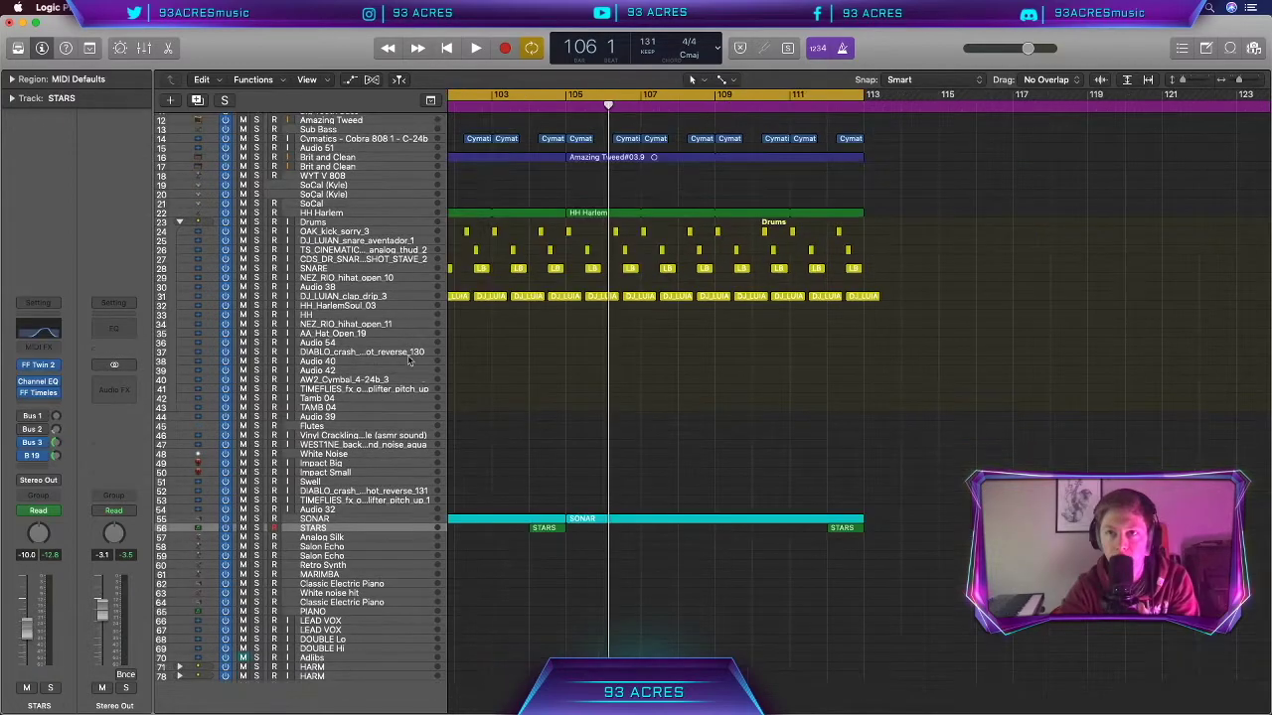
scroll(552, 338, "left", 3)
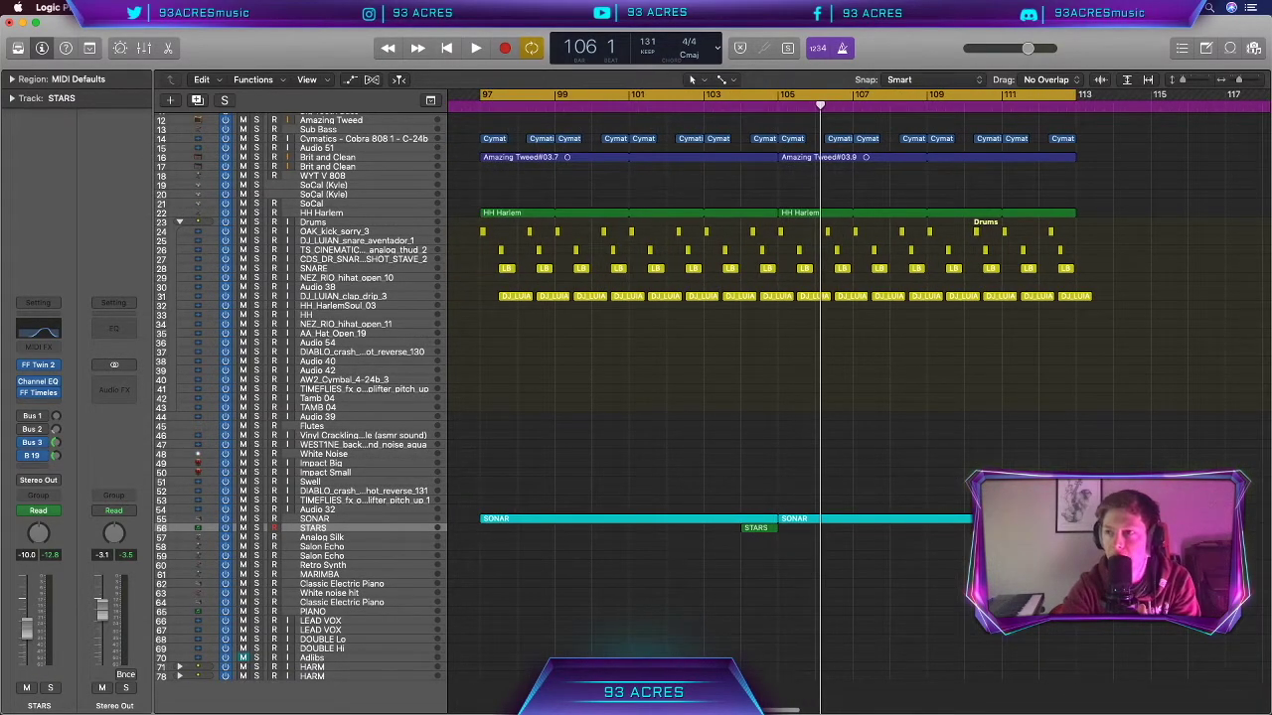
scroll(804, 482, "right", 2)
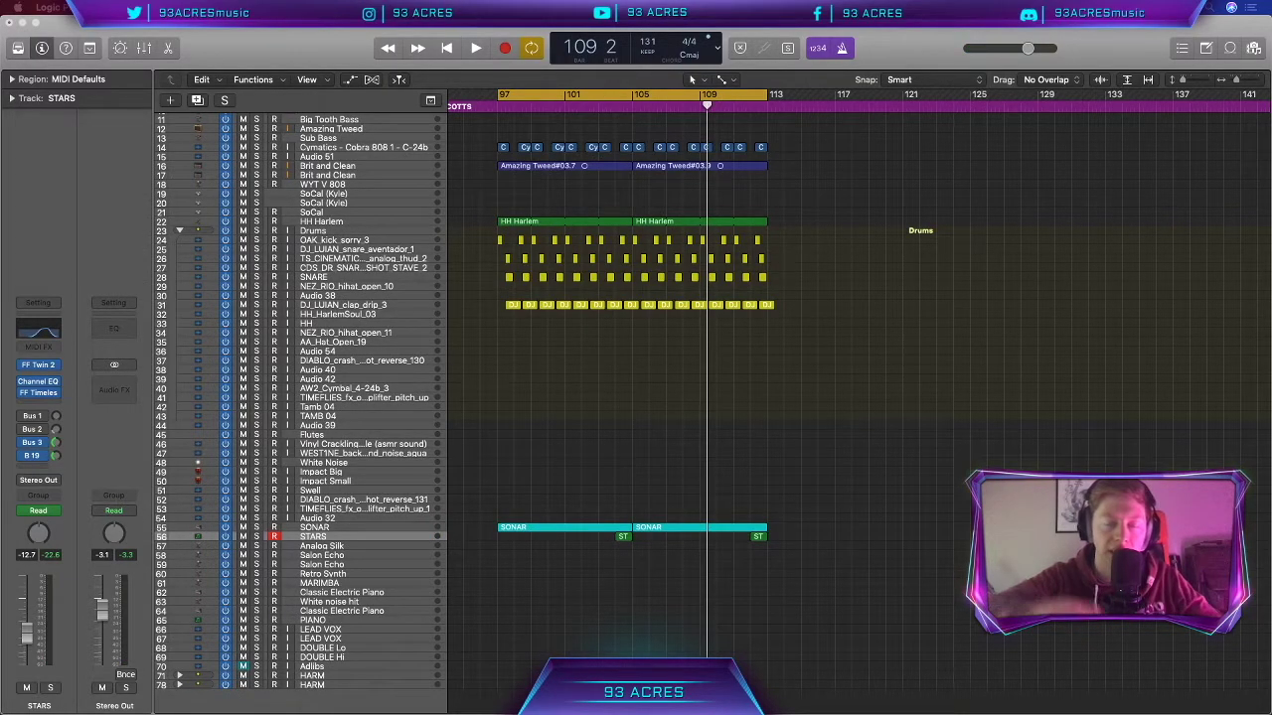
Step: Create a software instrument track below STARS and load a Retro Synth sound from the library for the section at bar 113
scroll(725, 493, "right", 10)
scroll(670, 449, "right", 4)
key("alt+super+s")
left_click(18, 48)
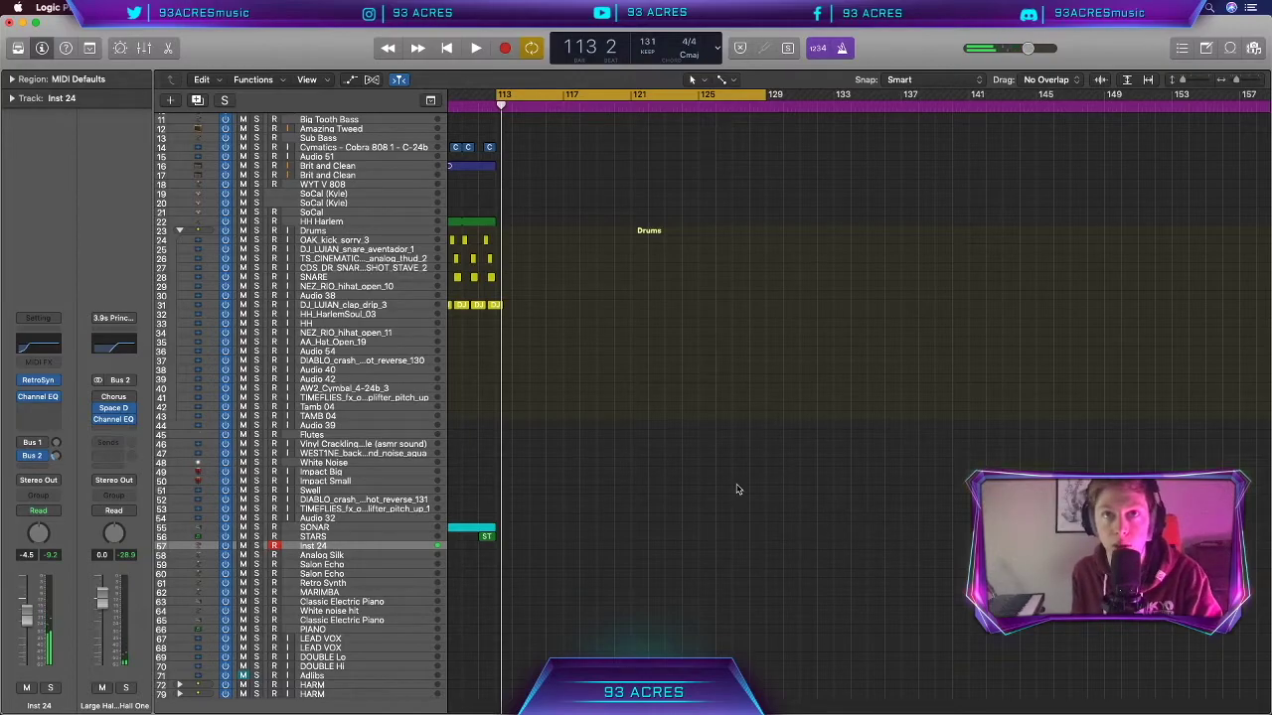
Step: Record a synth melody on the Inst 24 track from bar 113 and open its notes for editing
key("space")
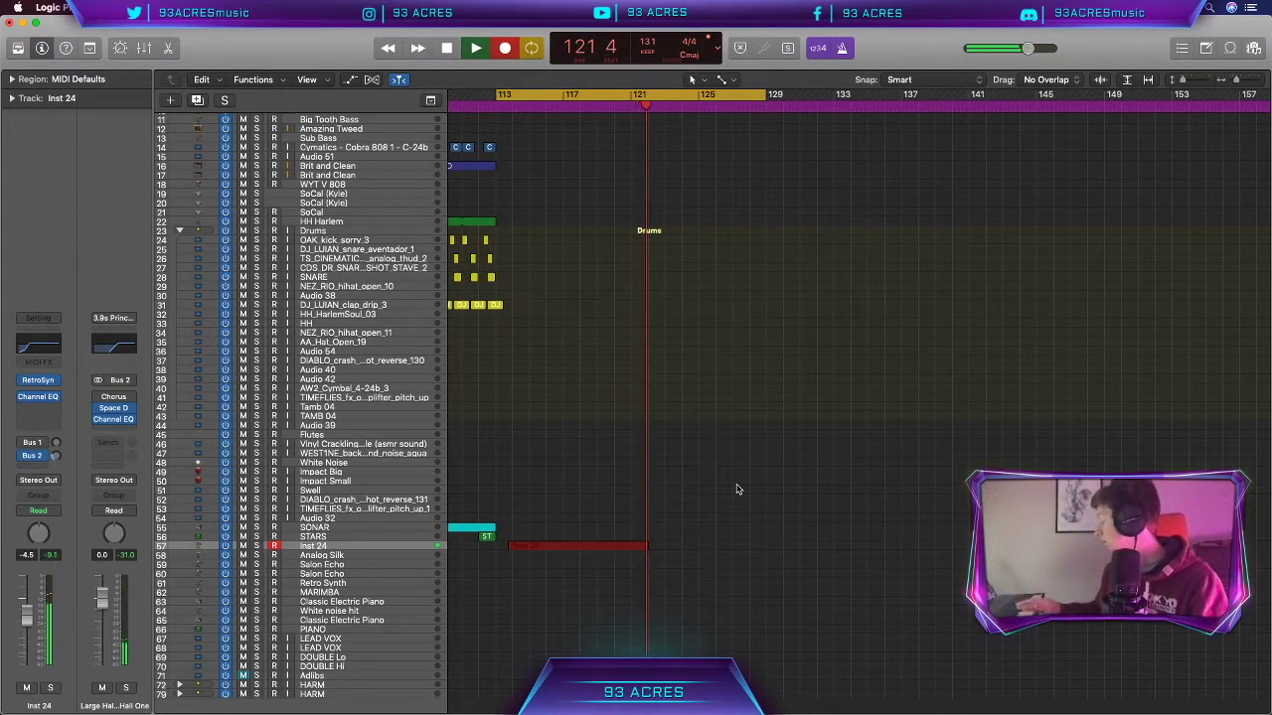
key("space")
double_click(659, 545)
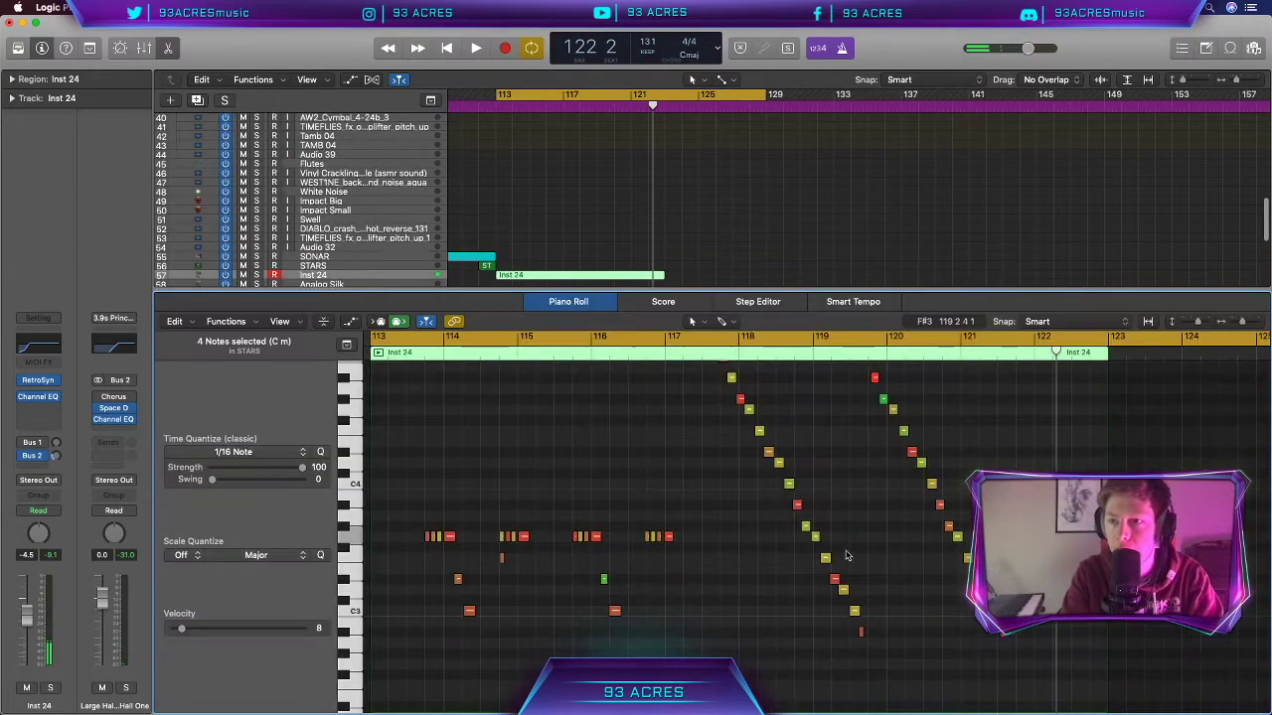
Step: Rename the synth track as Retro Synth L and duplicate the track with its settings
type("L")
key("Return")
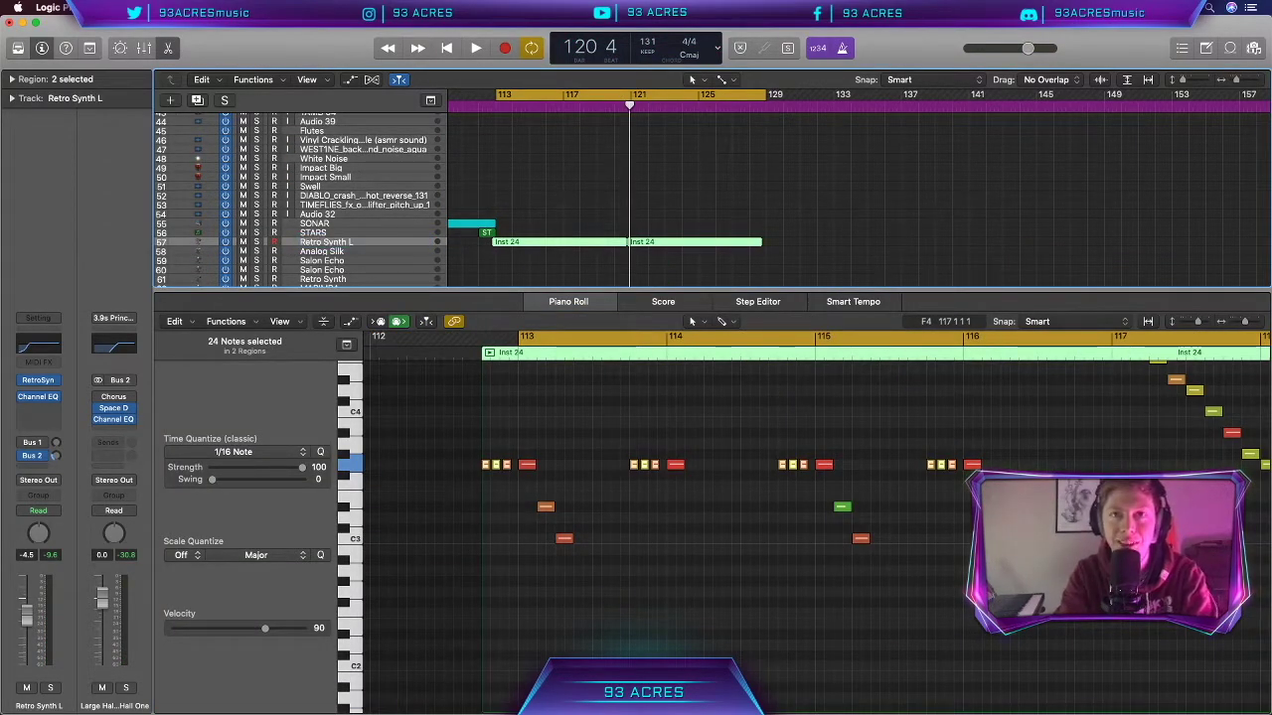
key("super+d")
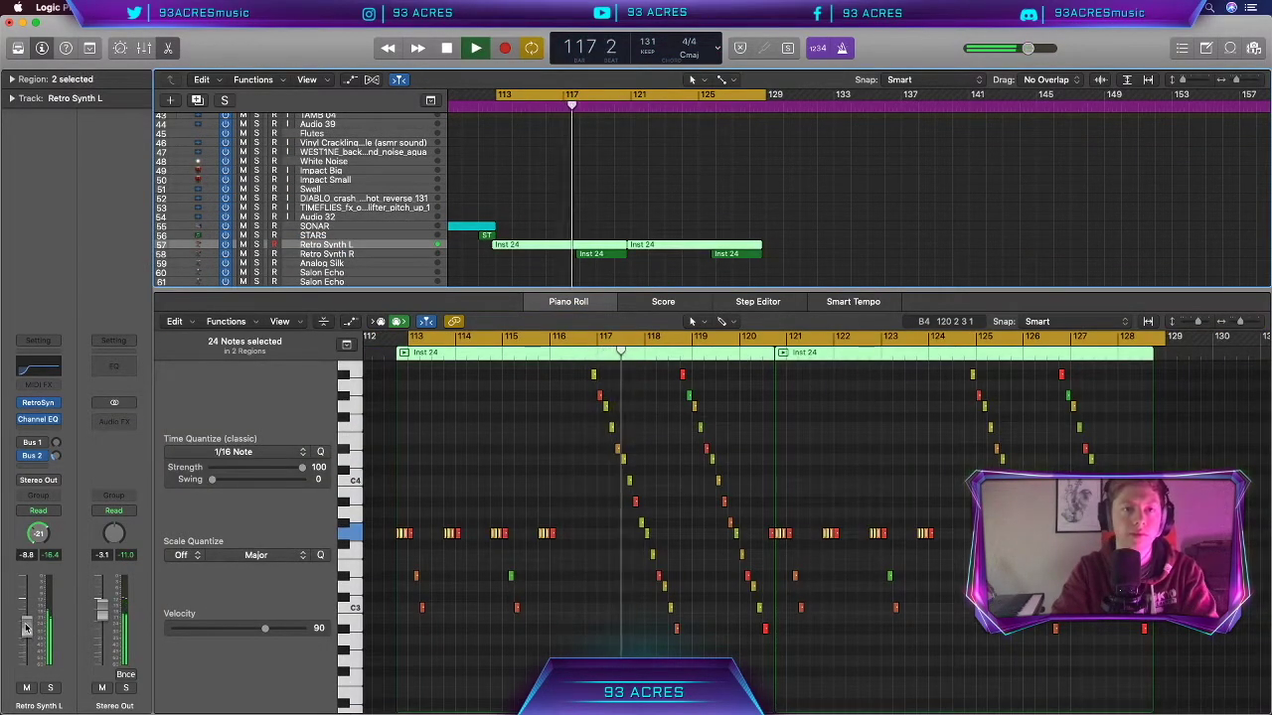
Step: Play back the Retro Synth R descending runs against Retro Synth L and review their notes
left_click(384, 257)
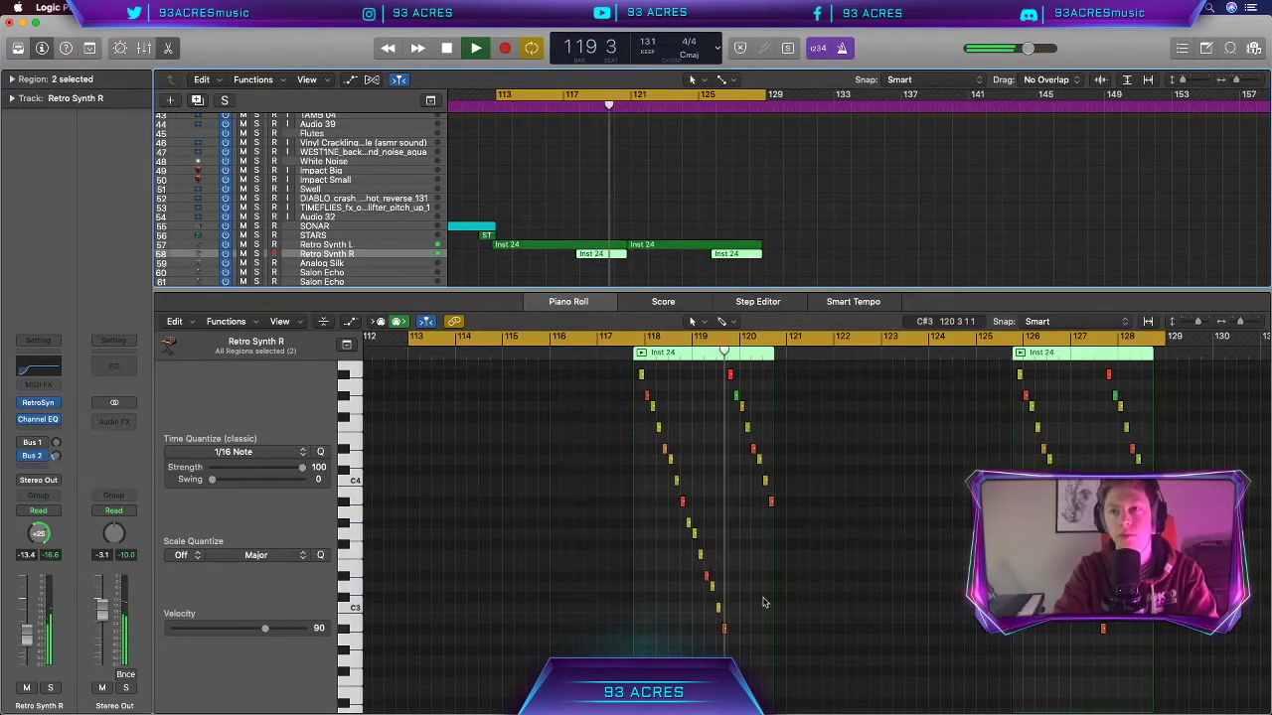
scroll(764, 602, "right", 2)
scroll(764, 602, "up", 1)
scroll(764, 602, "down", 2)
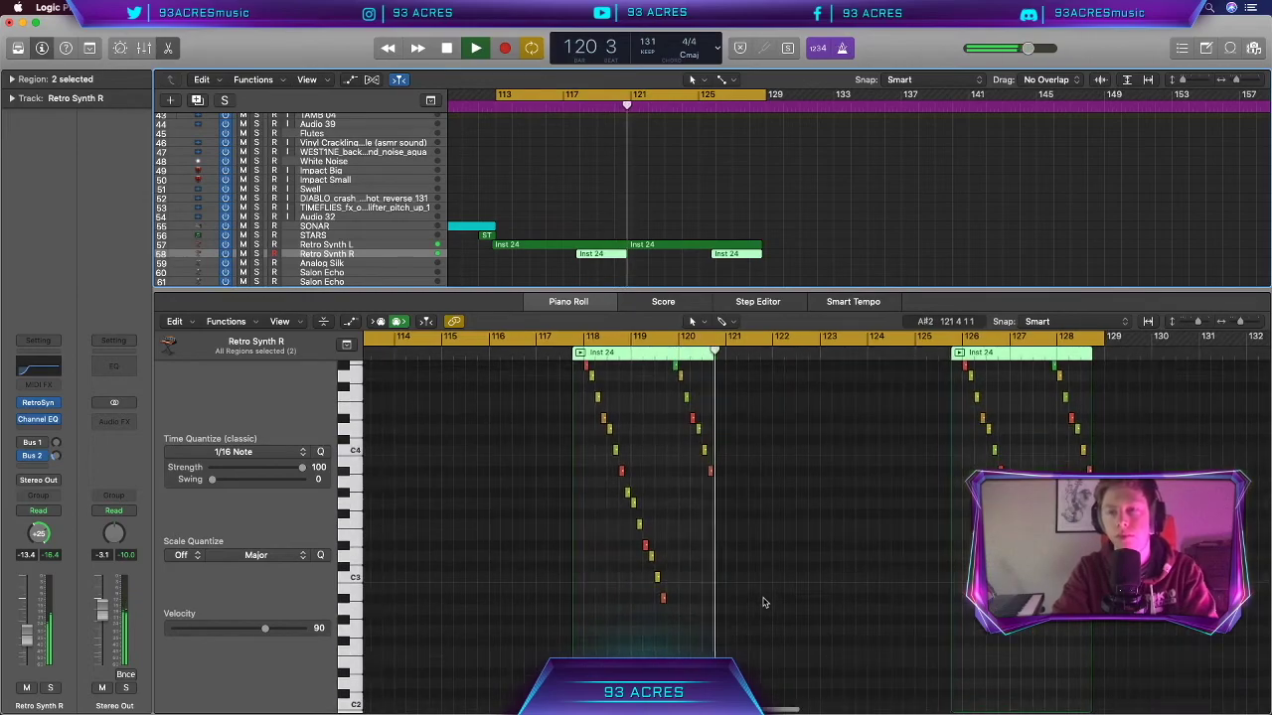
key("space")
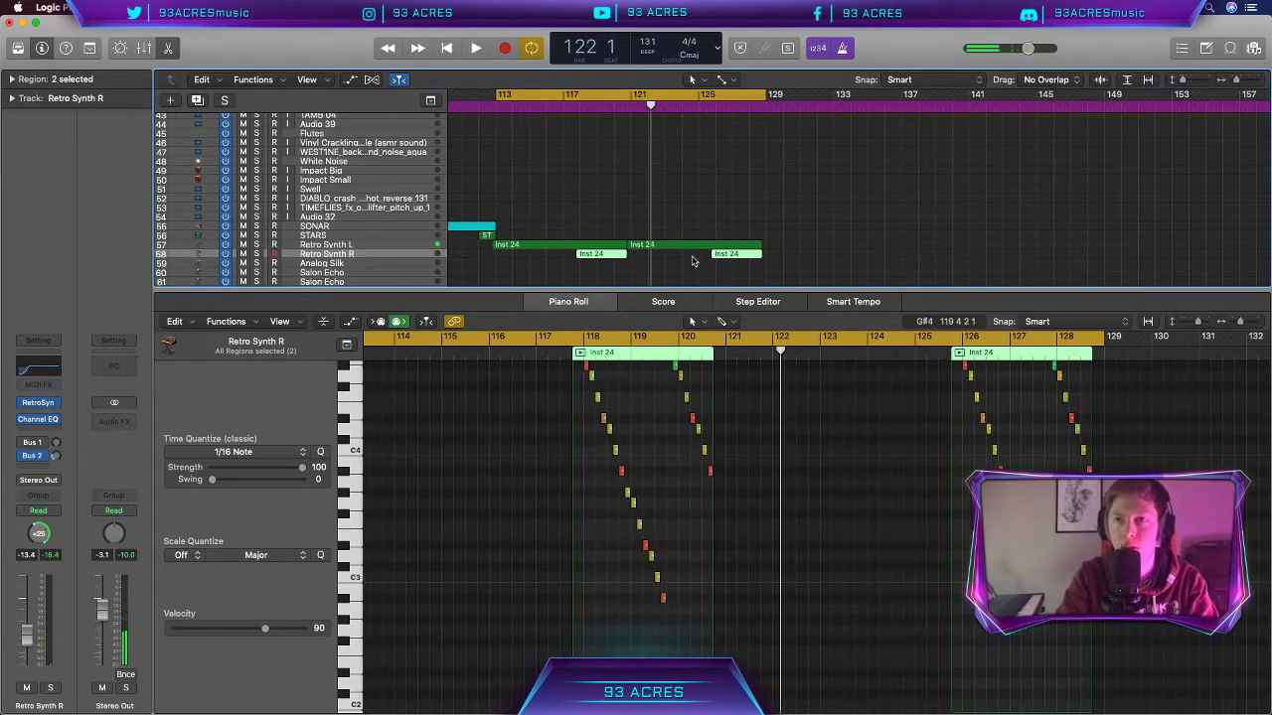
Step: Add a Bus 19 send to Retro Synth L and insert EchoBoy Jr. after its Channel EQ
left_click(363, 246)
left_click(38, 467)
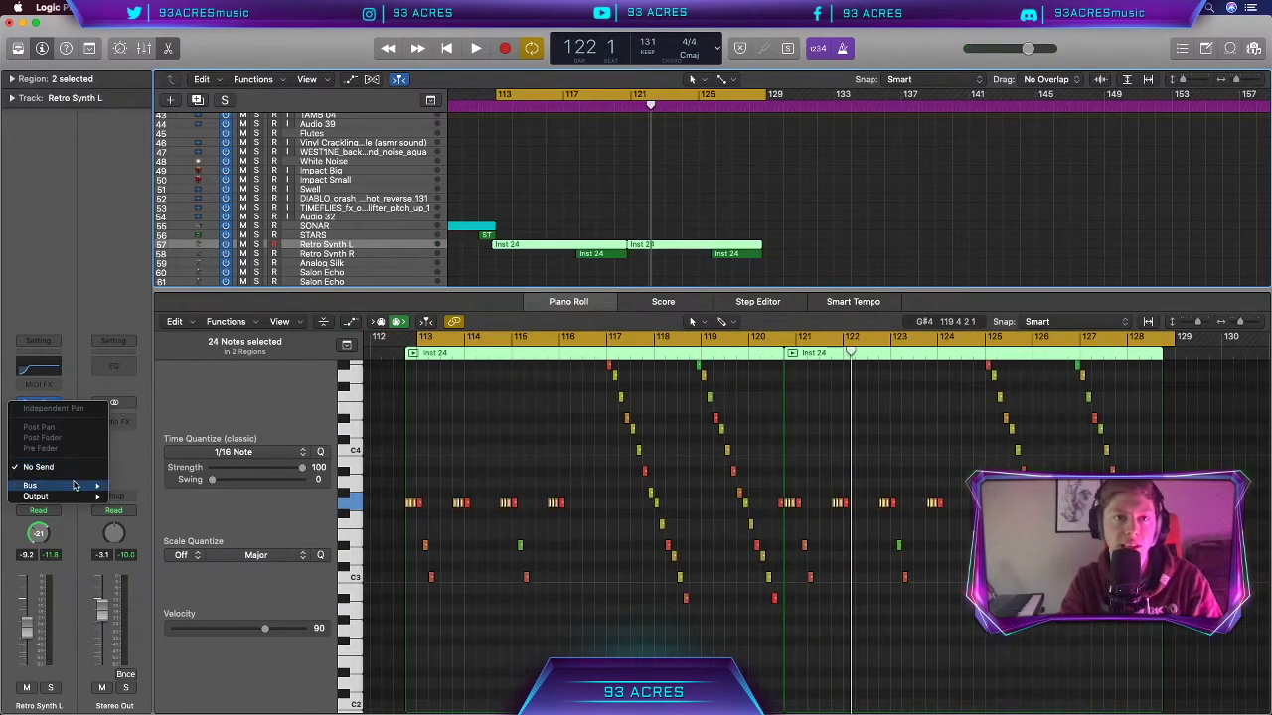
mouse_move(77, 487)
left_click(169, 484)
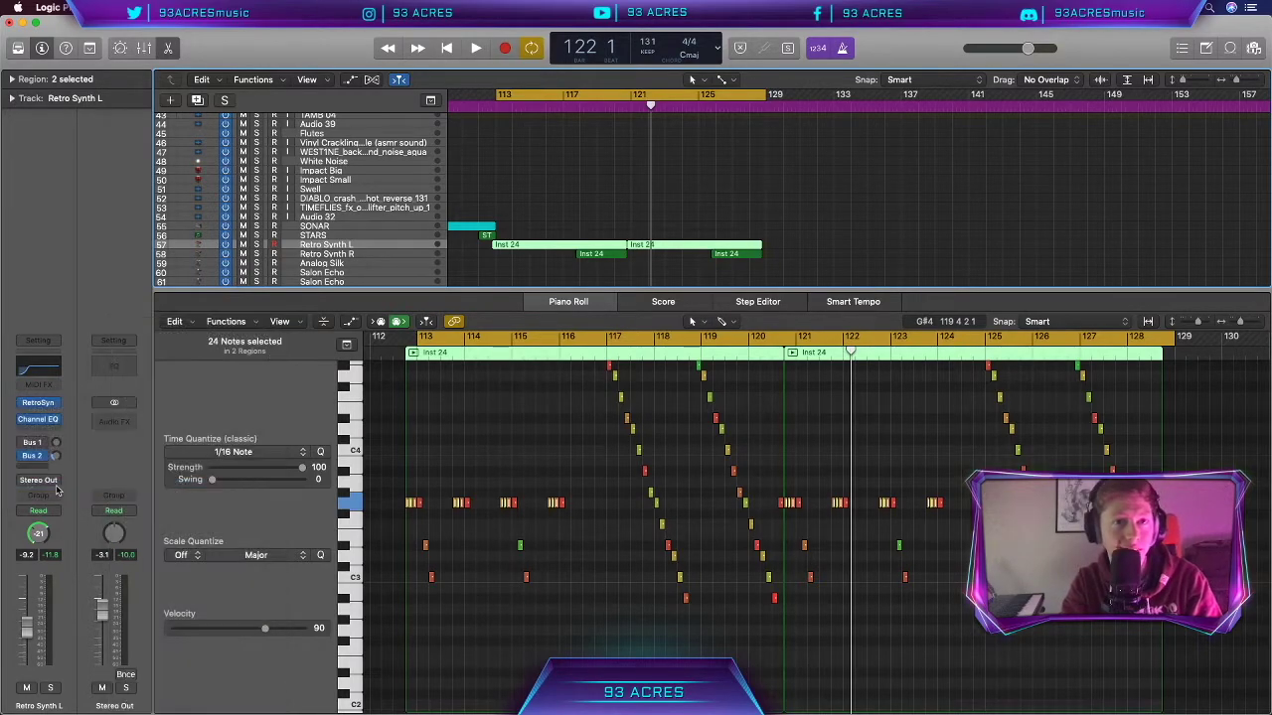
left_click(51, 406)
mouse_move(76, 450)
left_click(149, 442)
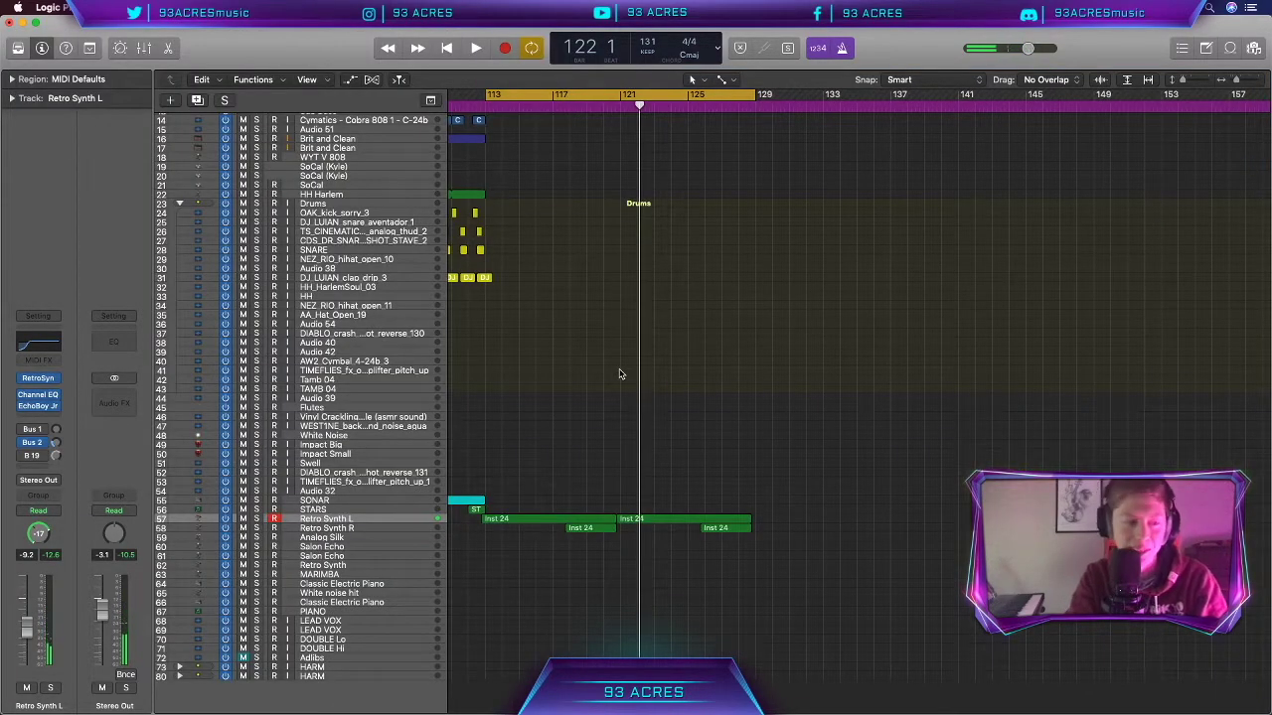
Step: Switch off the high-cut band in the Channel EQ of the lower Sub Bass track
scroll(617, 370, "up", 4)
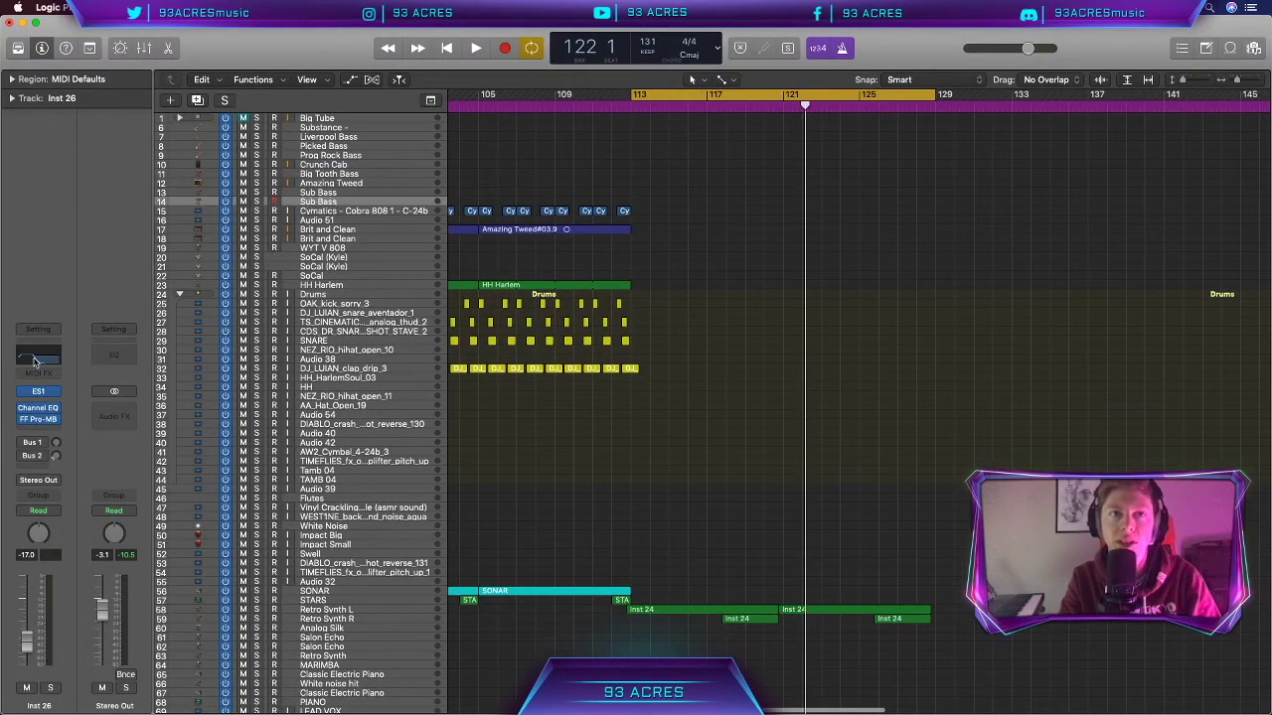
left_click(36, 360)
left_click(606, 111)
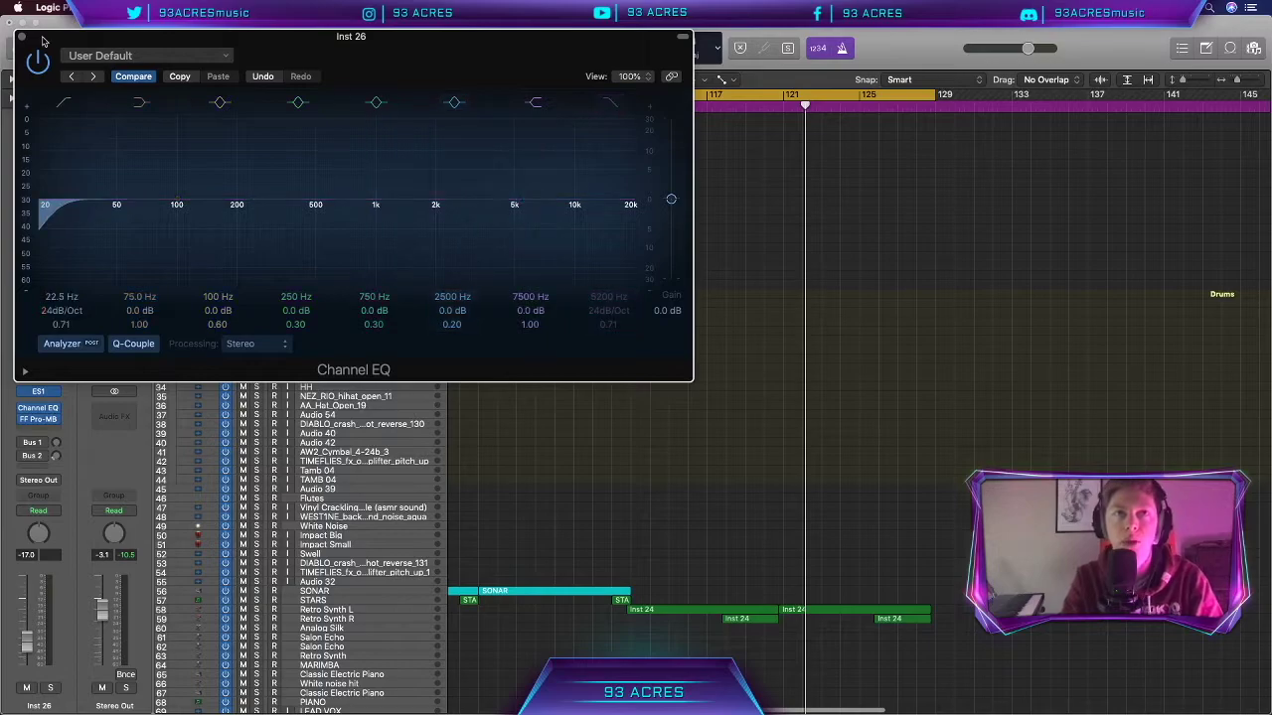
left_click(19, 38)
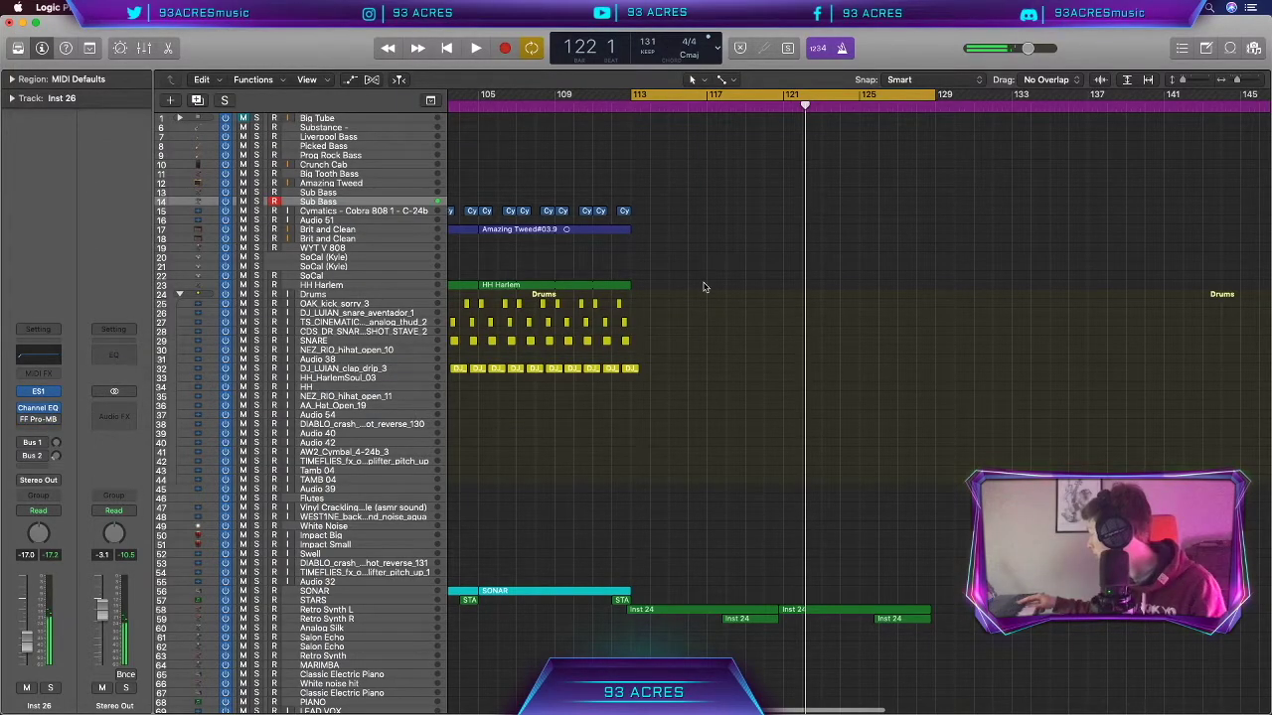
Step: Add a Bus 15 send to the lower Sub Bass track and set its level to +2.0
left_click(38, 468)
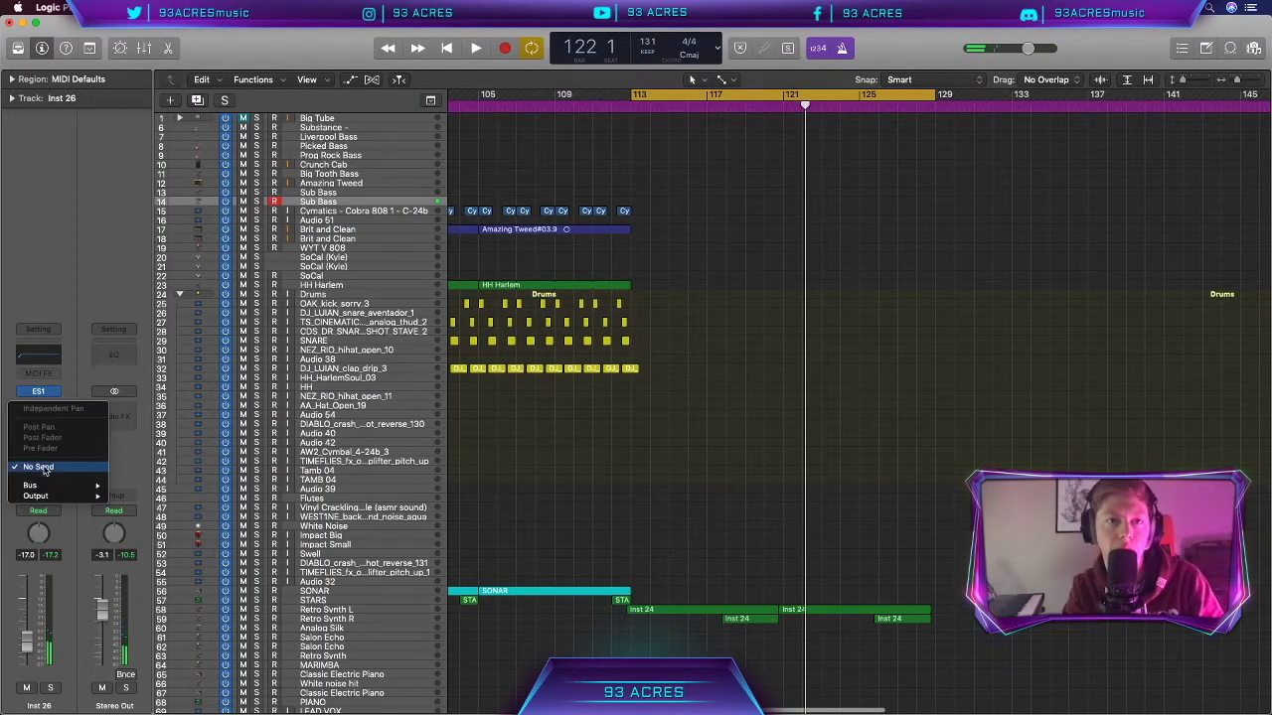
mouse_move(59, 487)
left_click(150, 443)
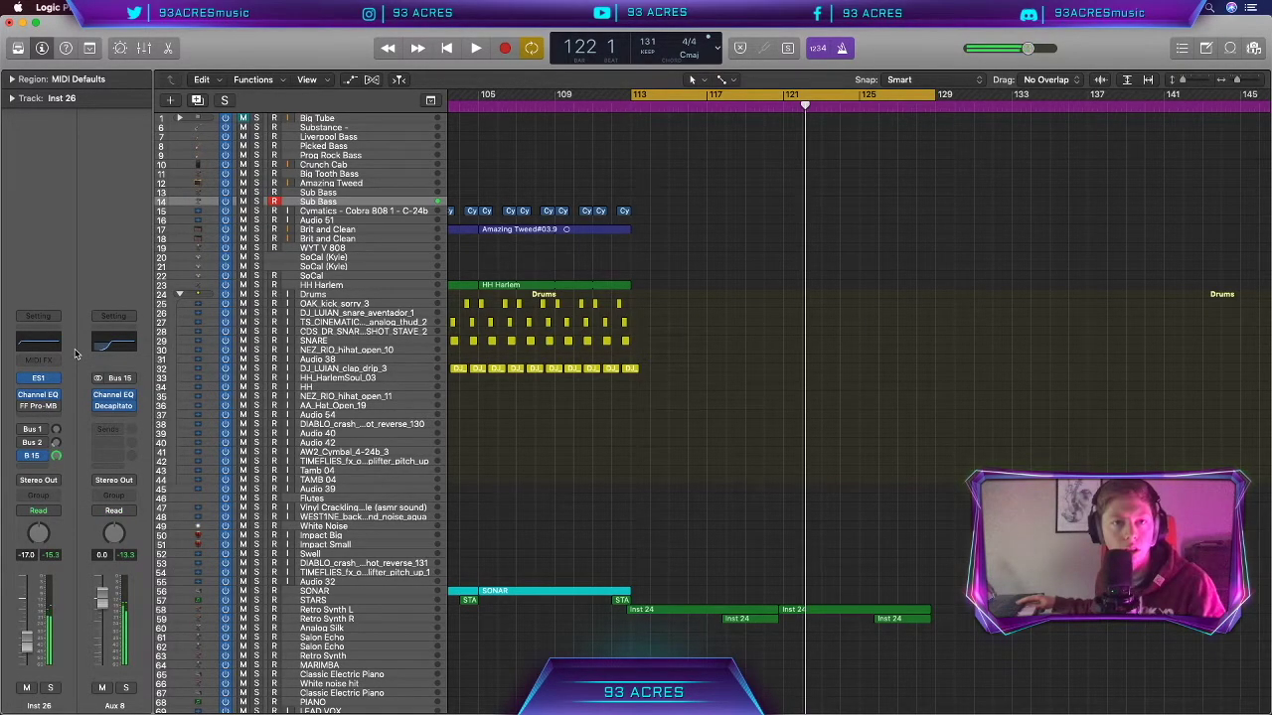
left_click_drag(57, 455, 56, 463)
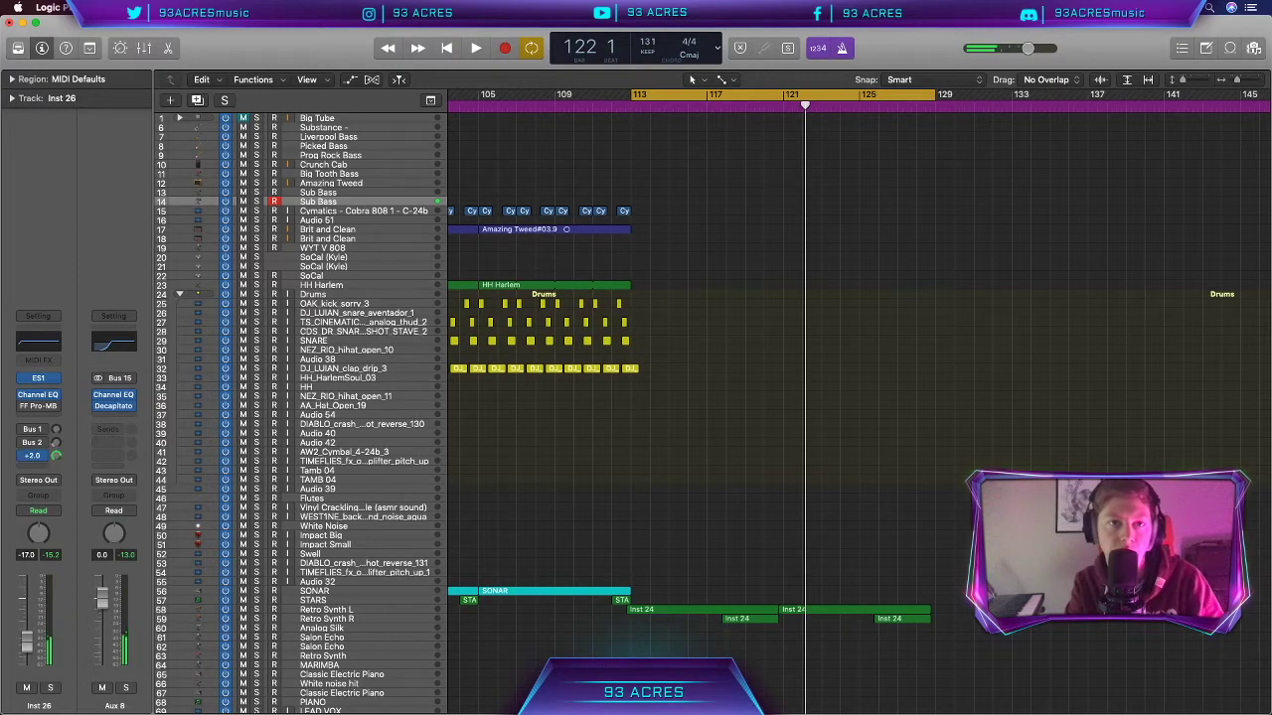
Step: Replace FF Pro-MB on the Sub Bass track with Overdrive and set its Drive to 7.00 dB
left_click(52, 407)
mouse_move(84, 547)
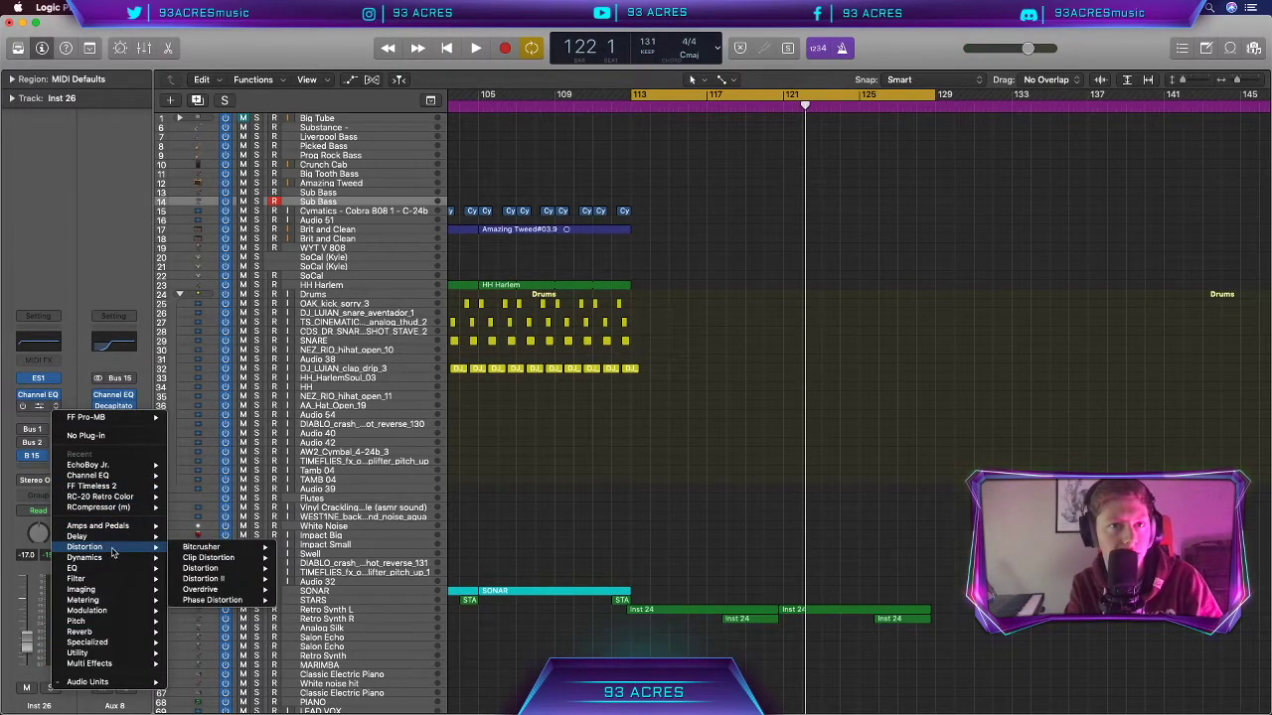
left_click(224, 589)
left_click_drag(64, 218, 356, 185)
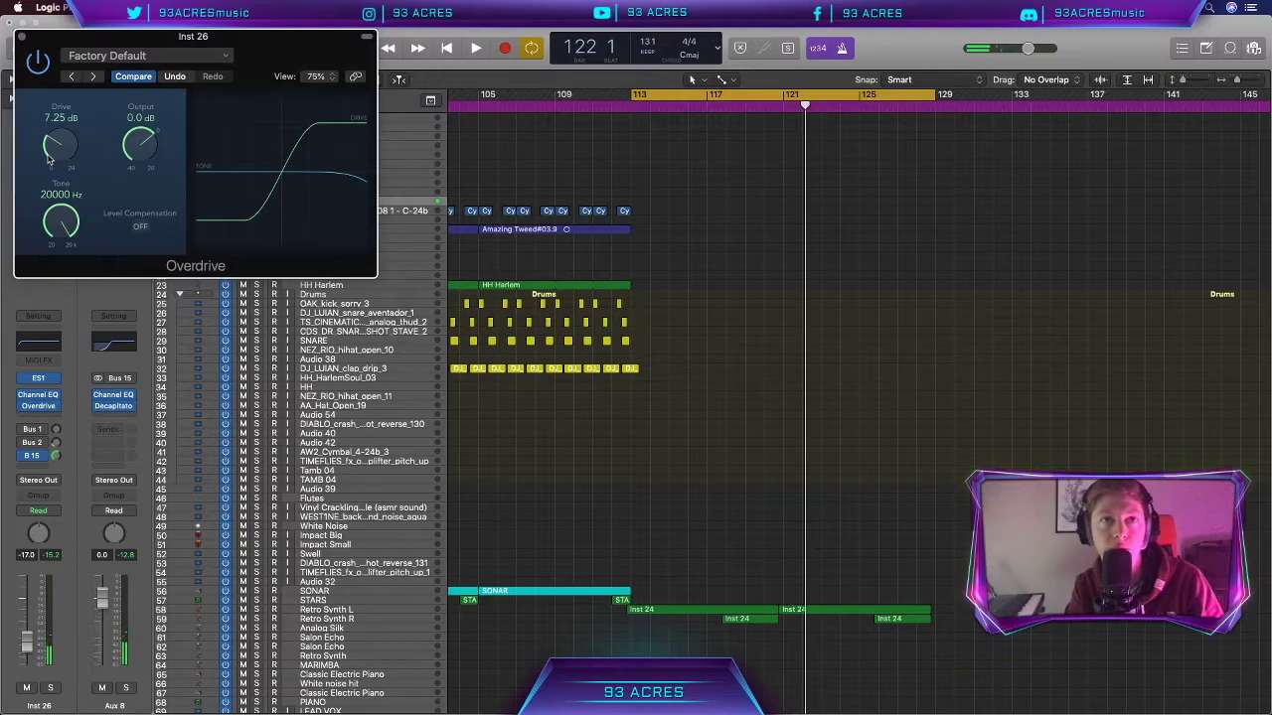
left_click_drag(48, 159, 50, 162)
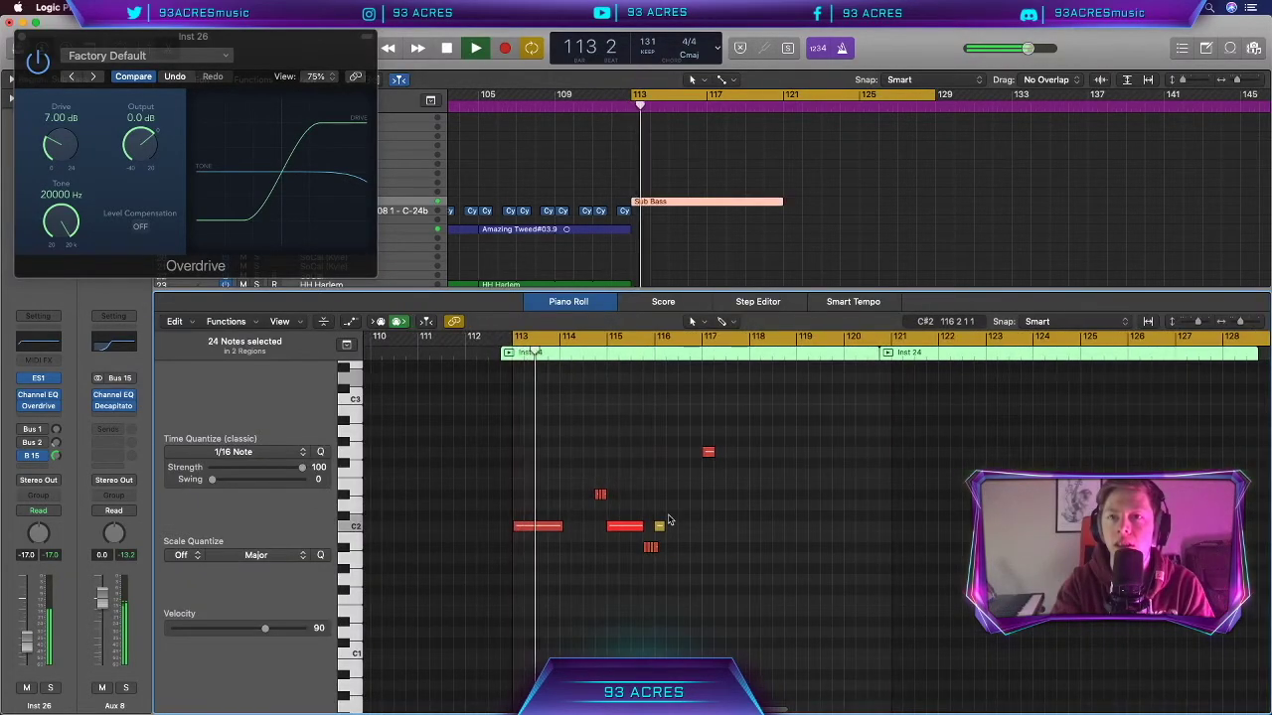
Step: Extend the Sub Bass note before bar 117 up to the bar line, copy a note to bar 119 at a lower pitch, and audition
left_click(582, 537)
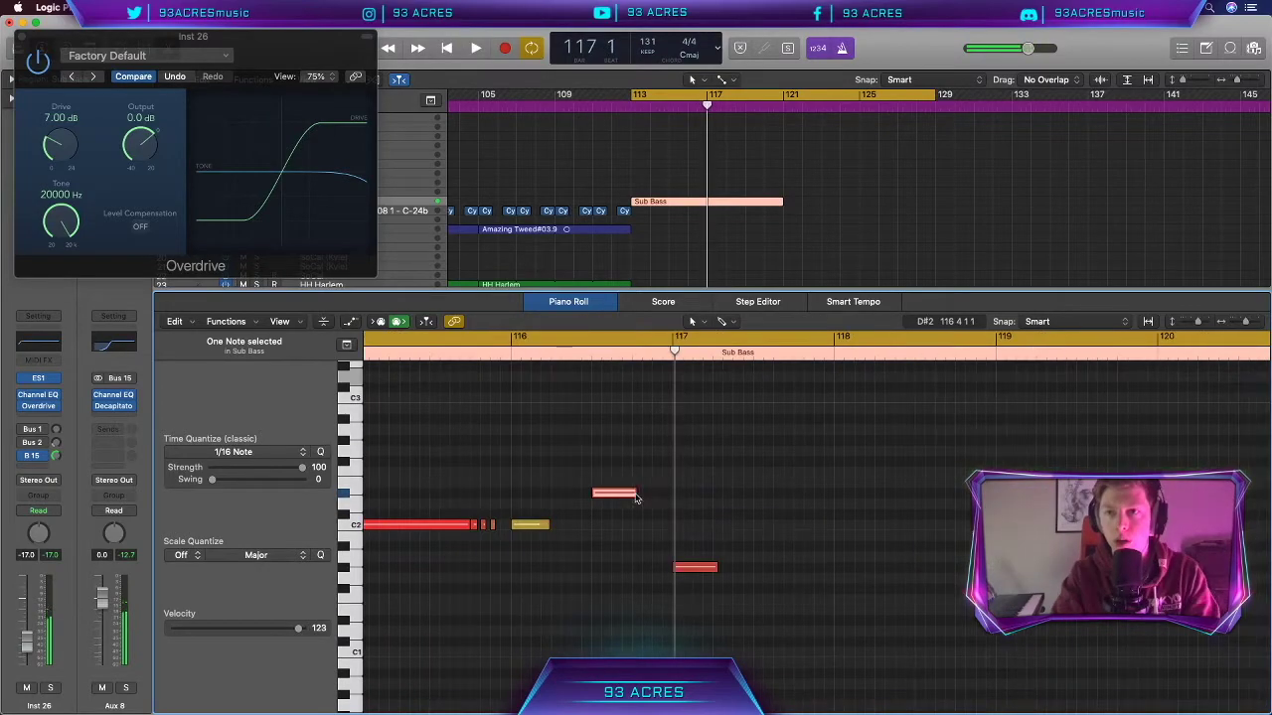
left_click_drag(637, 496, 674, 496)
left_click_drag(956, 440, 1034, 547)
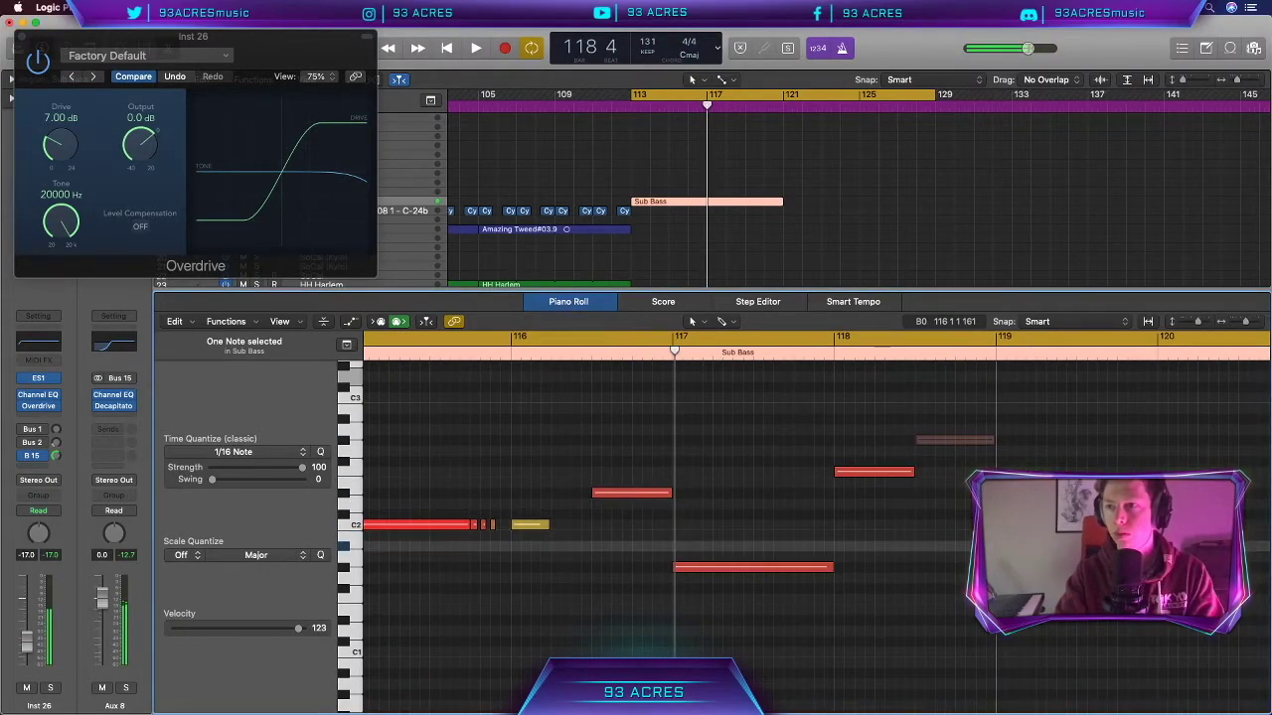
key("space")
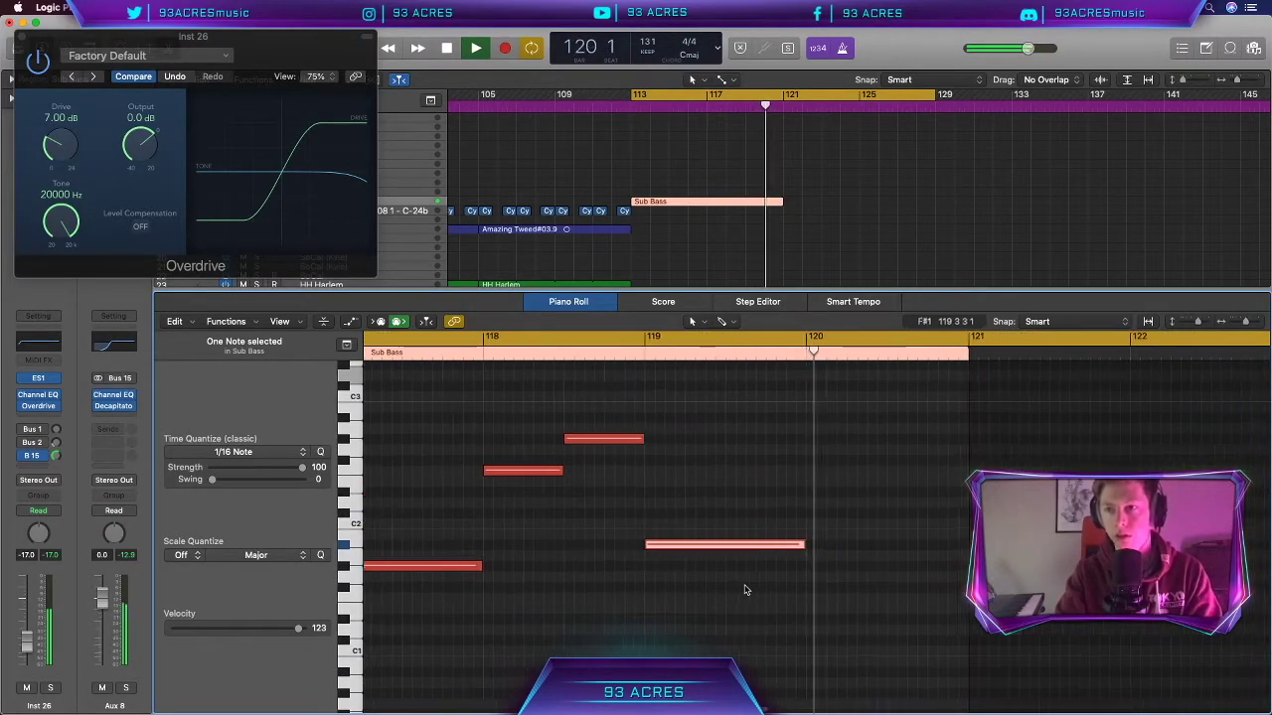
Step: Add a short, higher Sub Bass note just before bar 120 and audition the line
key("space")
key("space")
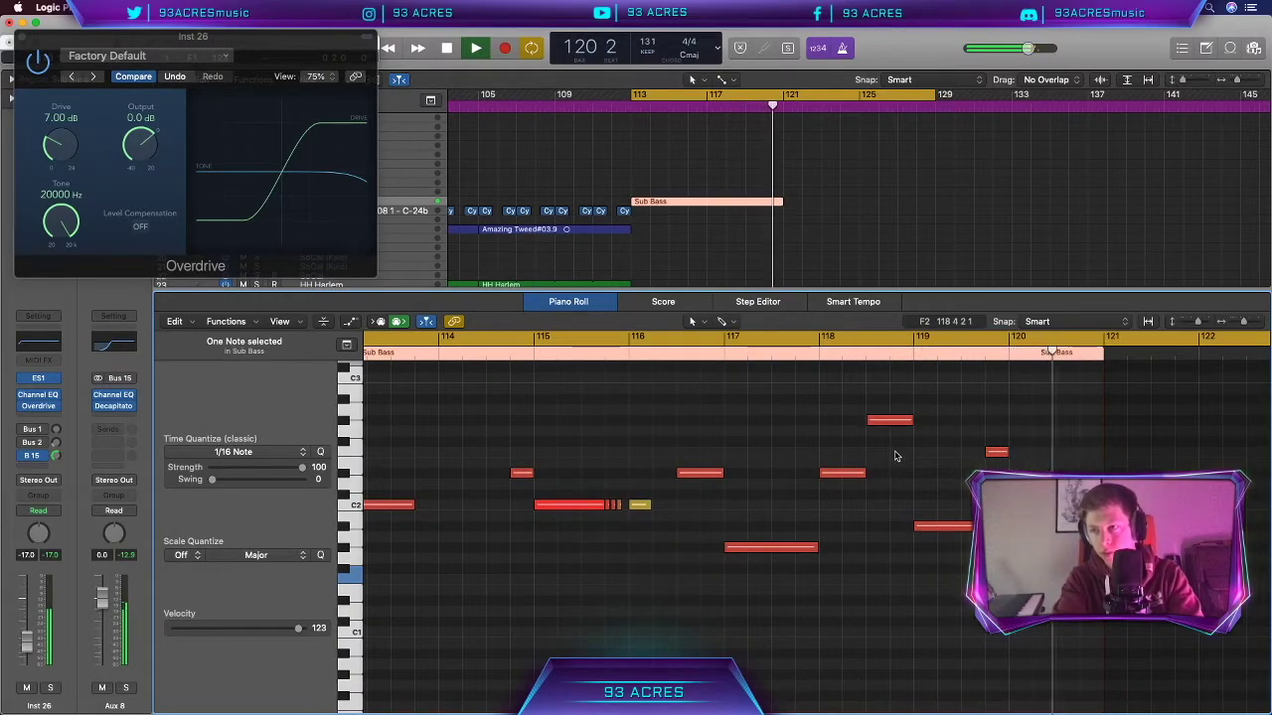
key("space")
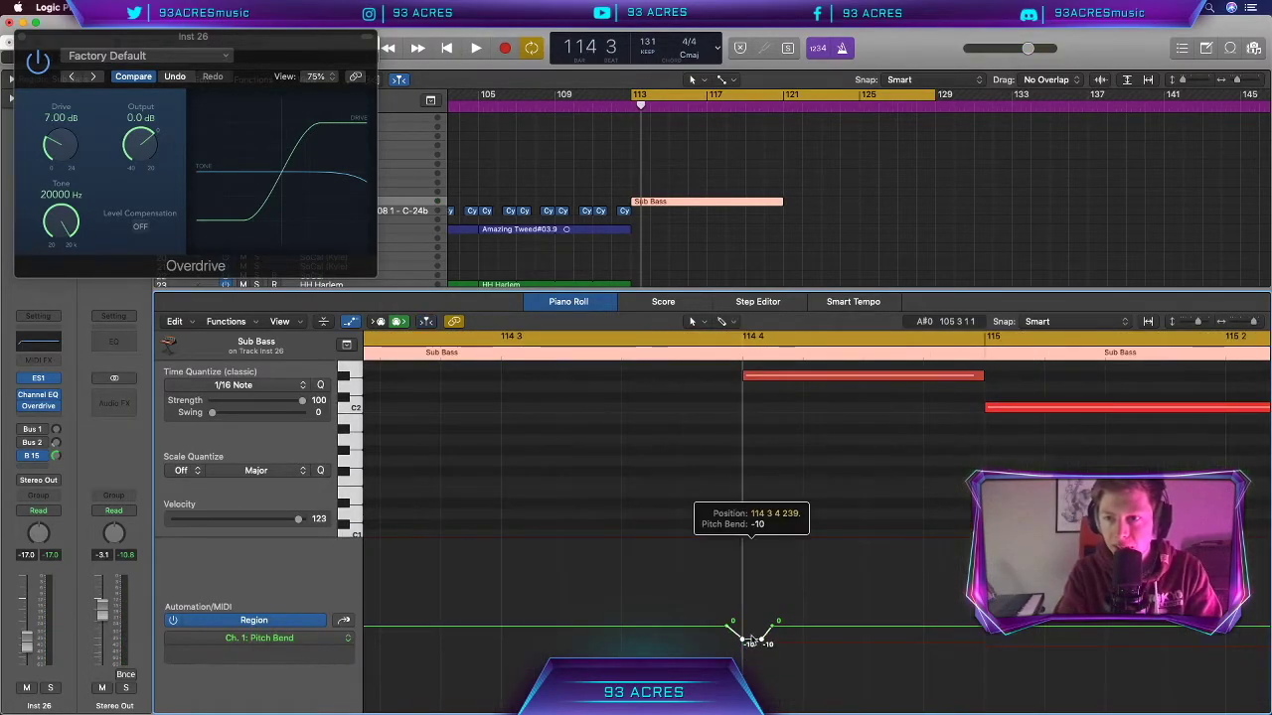
Step: Dip the Sub Bass region's Pitch Bend to -10 just before 114 4 and audition it
key("space")
scroll(774, 643, "down", 3)
scroll(774, 643, "right", 5)
scroll(774, 643, "down", 3)
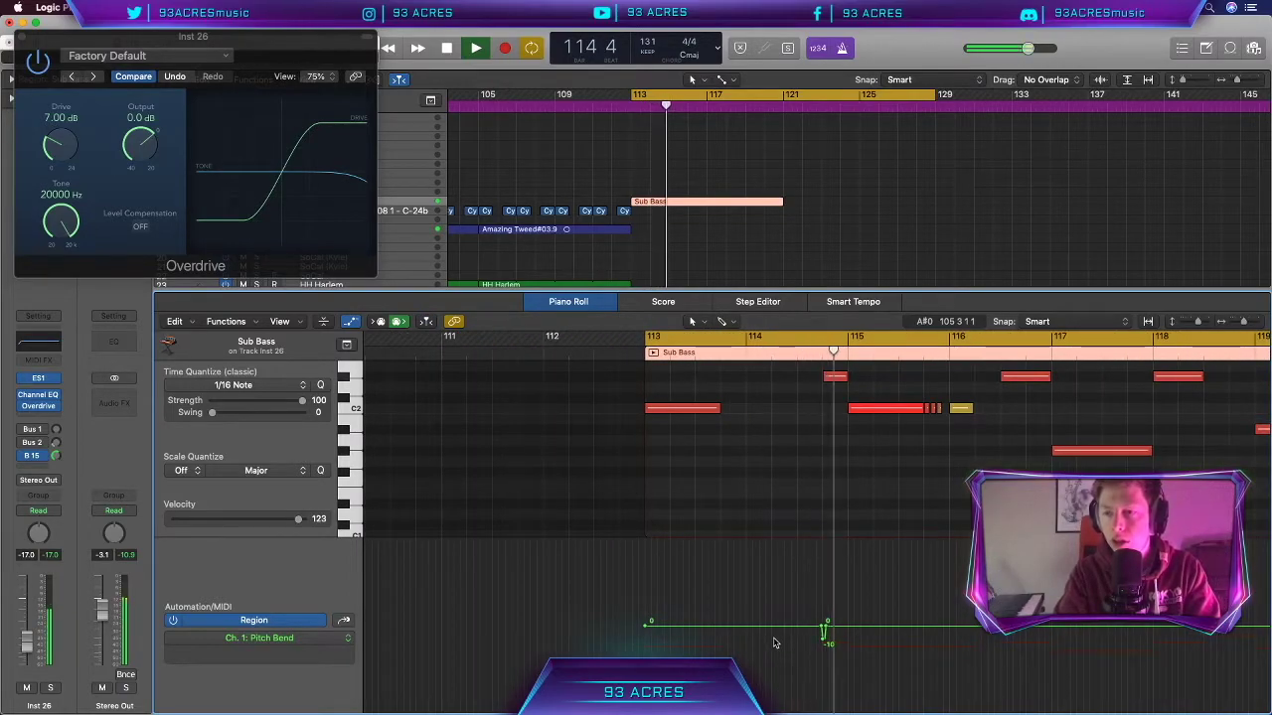
Step: Copy the Sub Bass region to bar 121 and vary its ending with longer notes at bars 125 and 127
key("space")
key("super+Right")
key("super+Right")
key("super+Right")
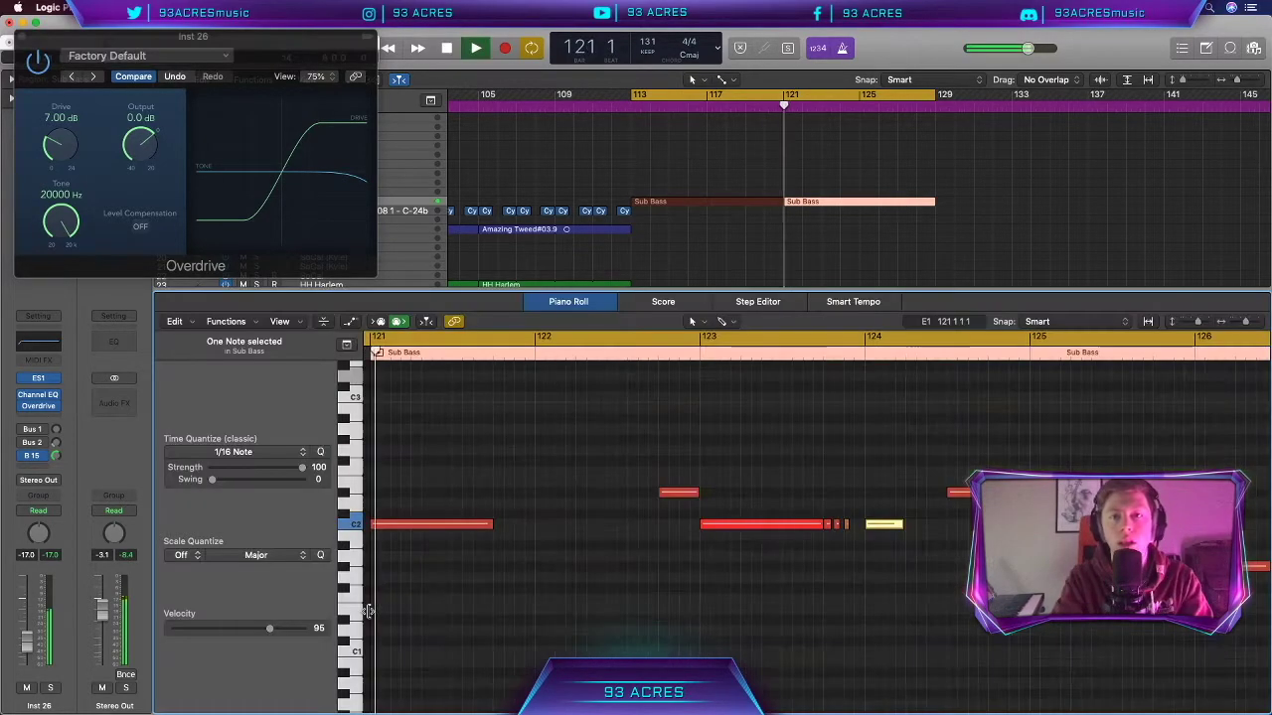
Step: Set the velocity of the Sub Bass note at bar 124 to 112 and audition the copied region up to bar 129
left_click_drag(269, 628, 288, 629)
scroll(672, 468, "left", 3)
left_click(699, 468)
key("super+Left")
key("super+Left")
scroll(700, 461, "right", 2)
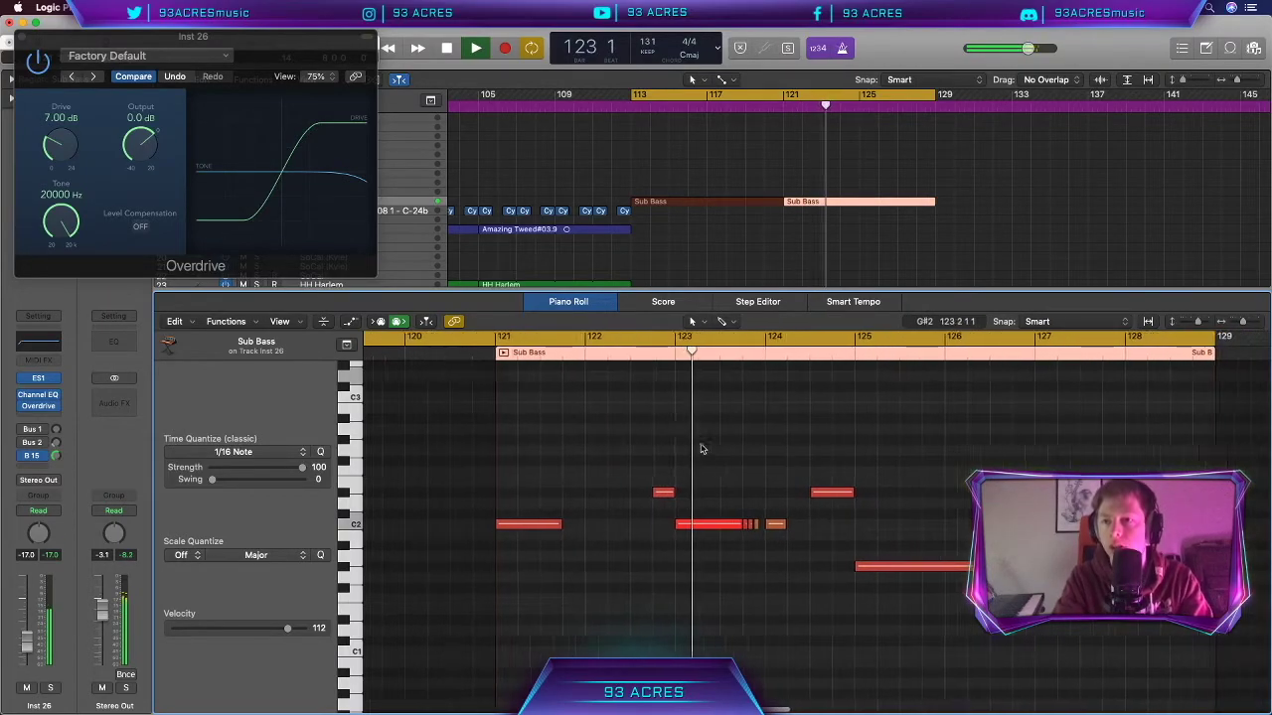
scroll(701, 455, "right", 2)
scroll(700, 449, "right", 2)
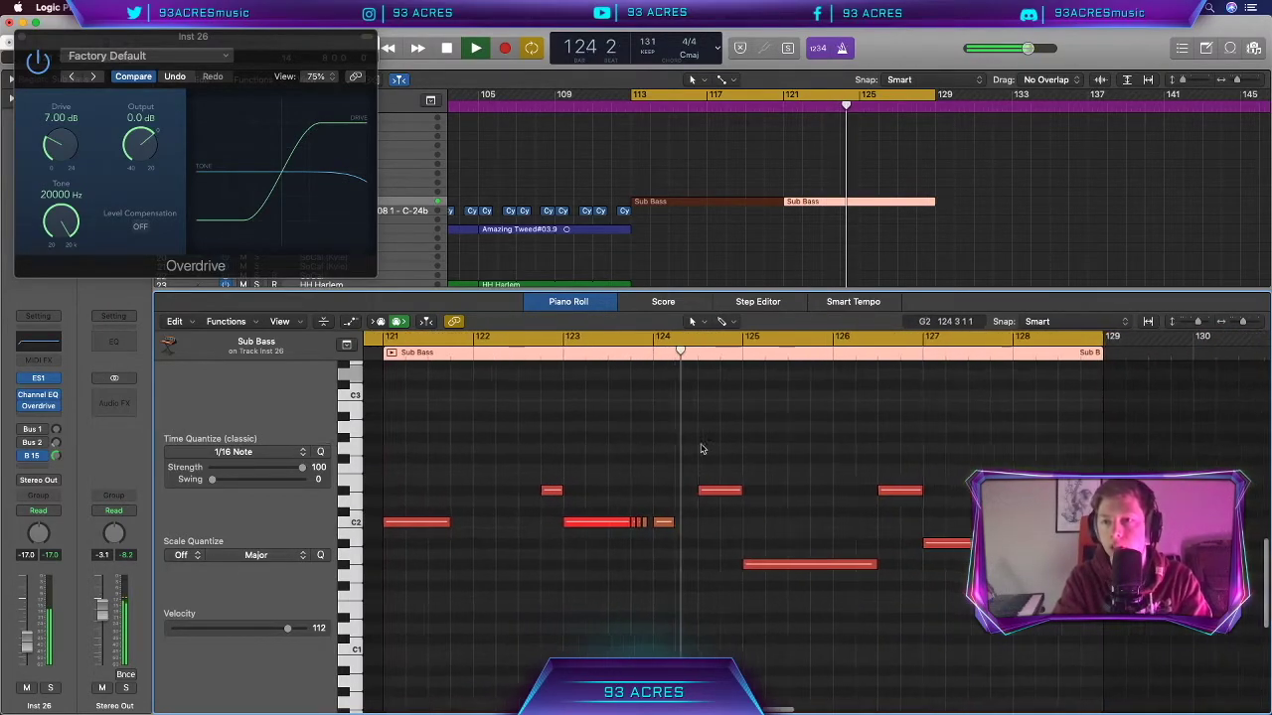
scroll(700, 449, "right", 3)
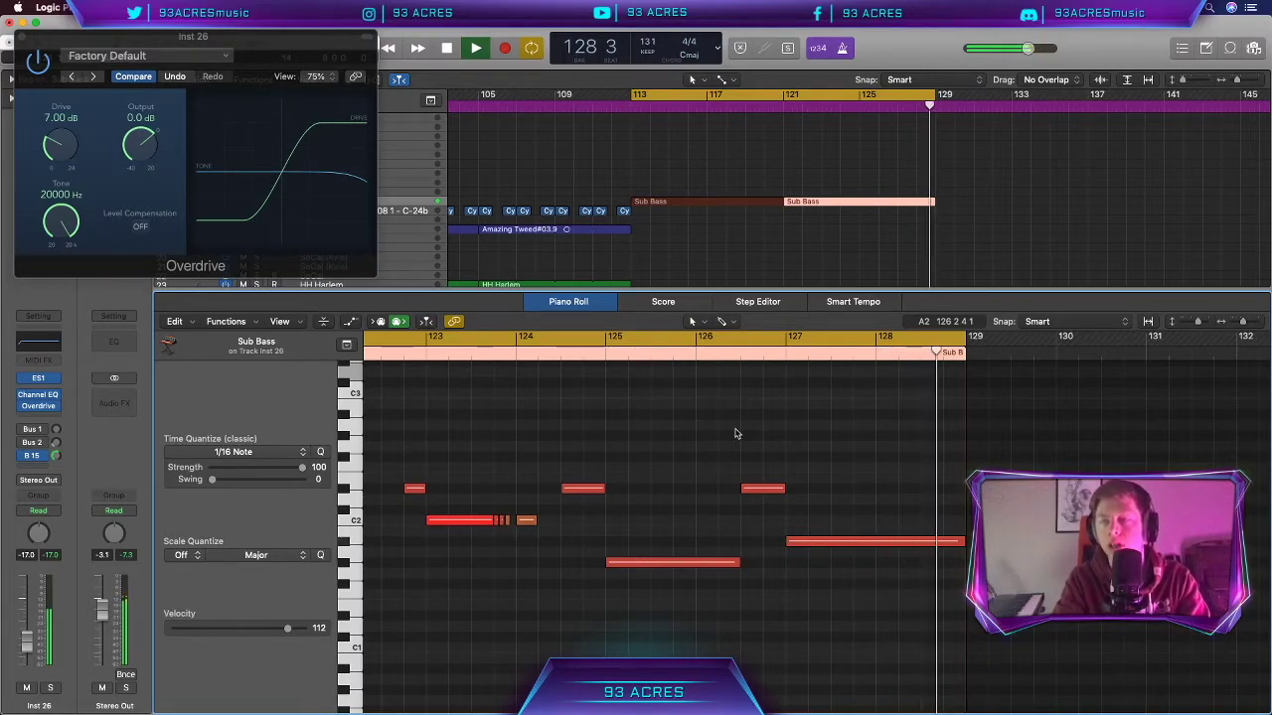
key("space")
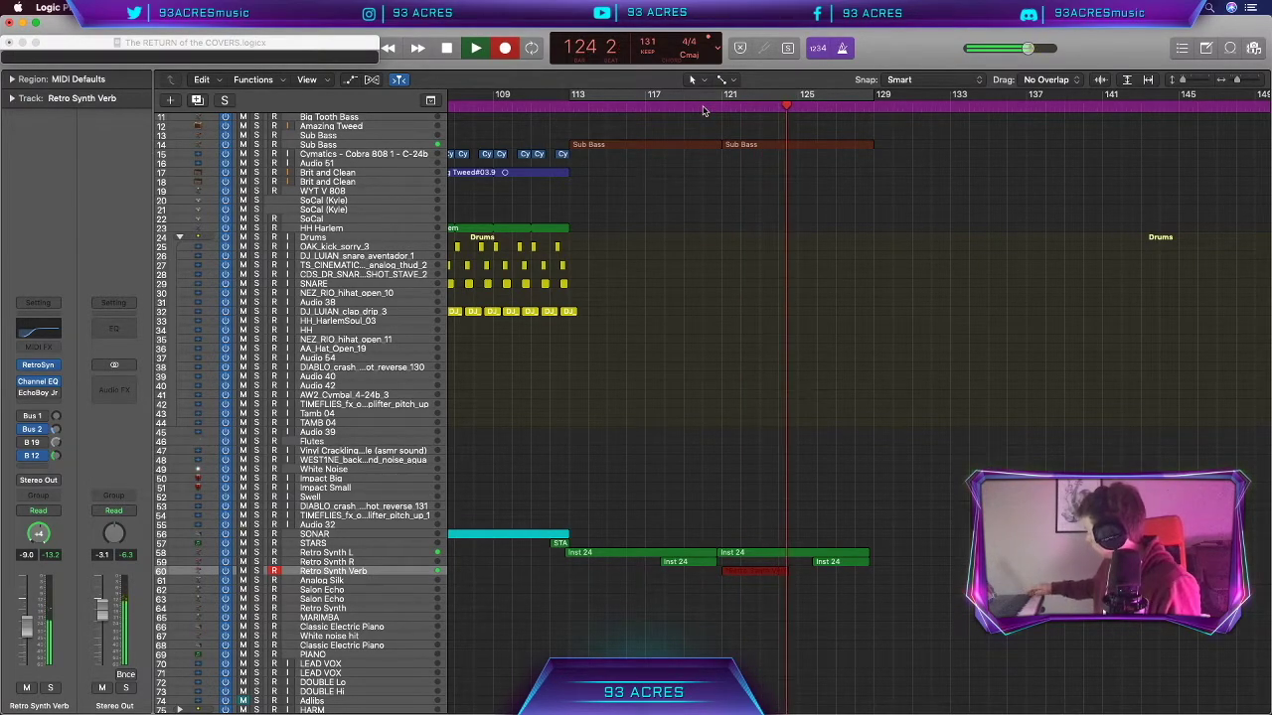
Step: Record a rising synth melody on Retro Synth Verb from bar 121, move the region to the Retro Synth R track and audition it
key("space")
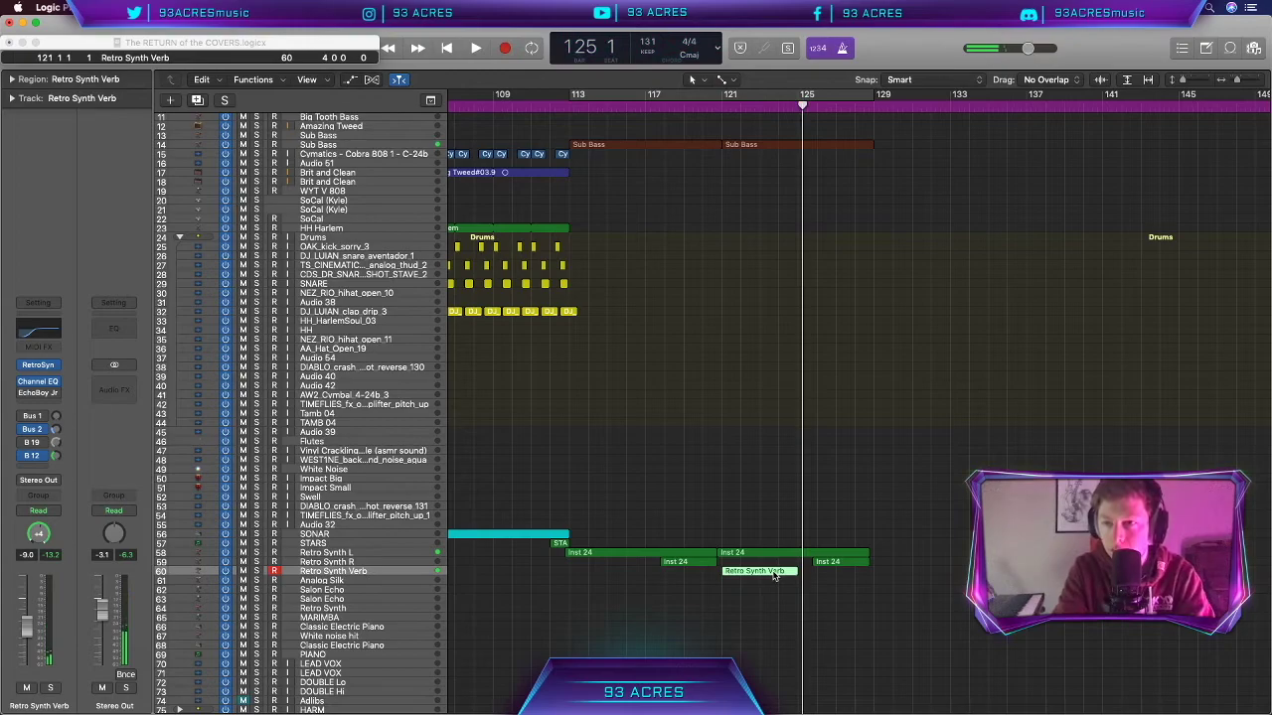
double_click(775, 574)
key("space")
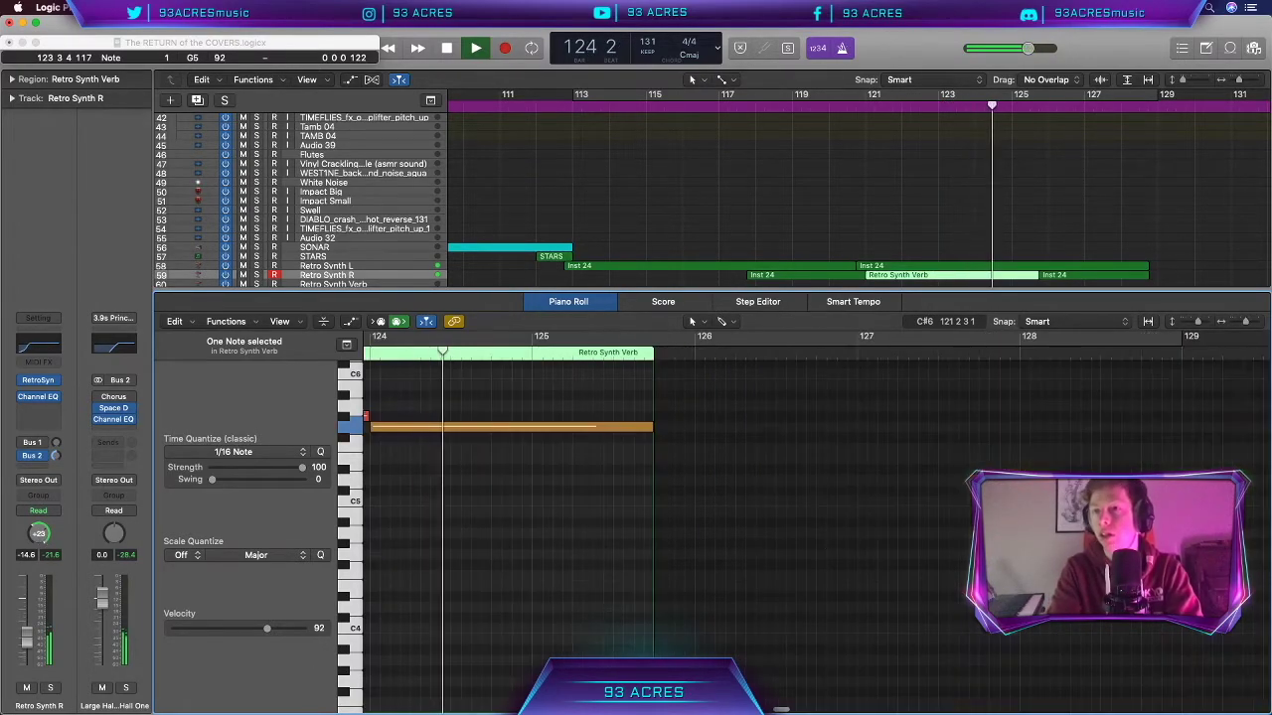
left_click(723, 638)
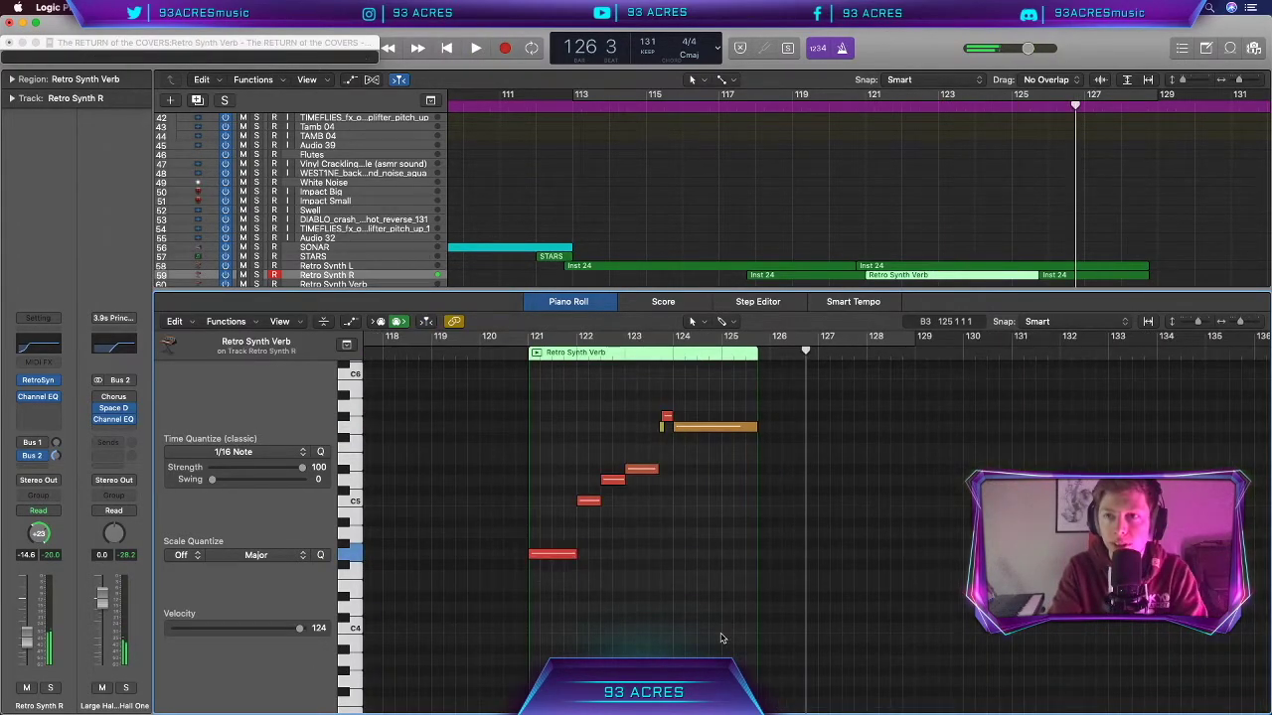
Step: Transpose all notes of the recorded synth region at bar 121 down one octave, so the first note is G3
left_click_drag(723, 638, 561, 358)
scroll(567, 606, "down", 5)
left_click_drag(551, 407, 553, 541)
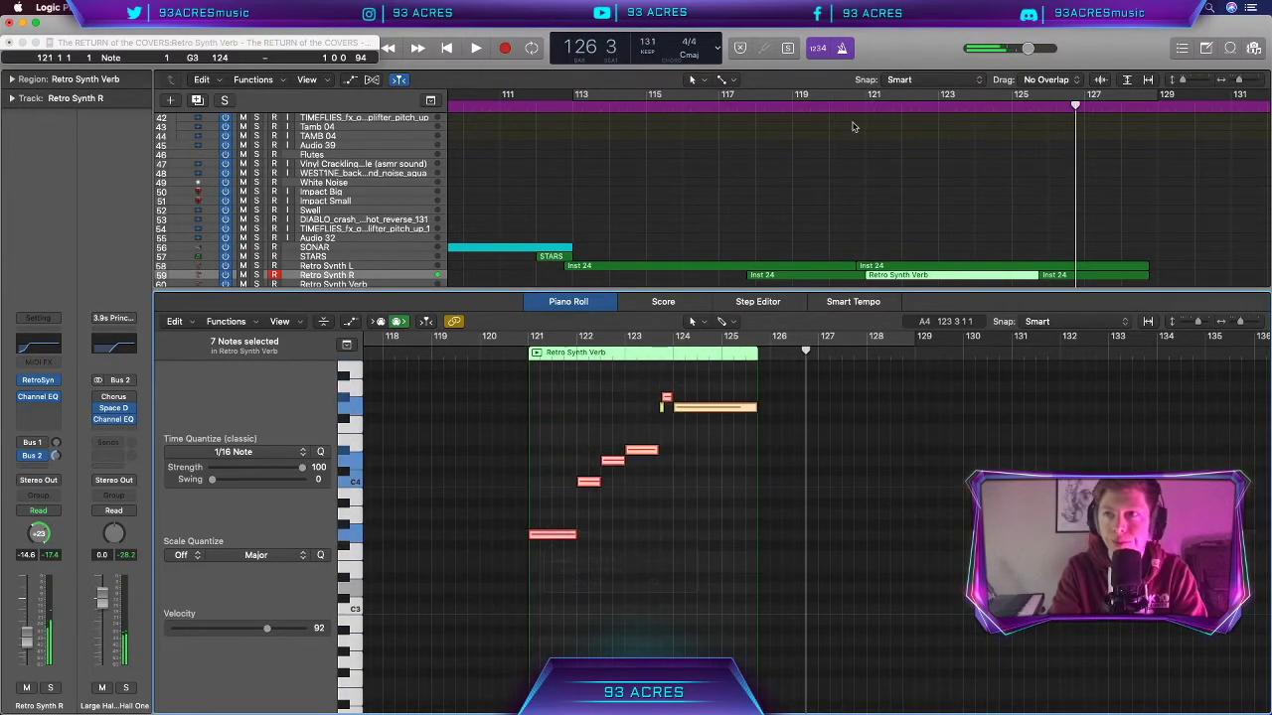
Step: Add FF Saturn, EchoBoy Jr. and sends to Bus 12 and Bus 15 on the Retro Synth R track
key("e")
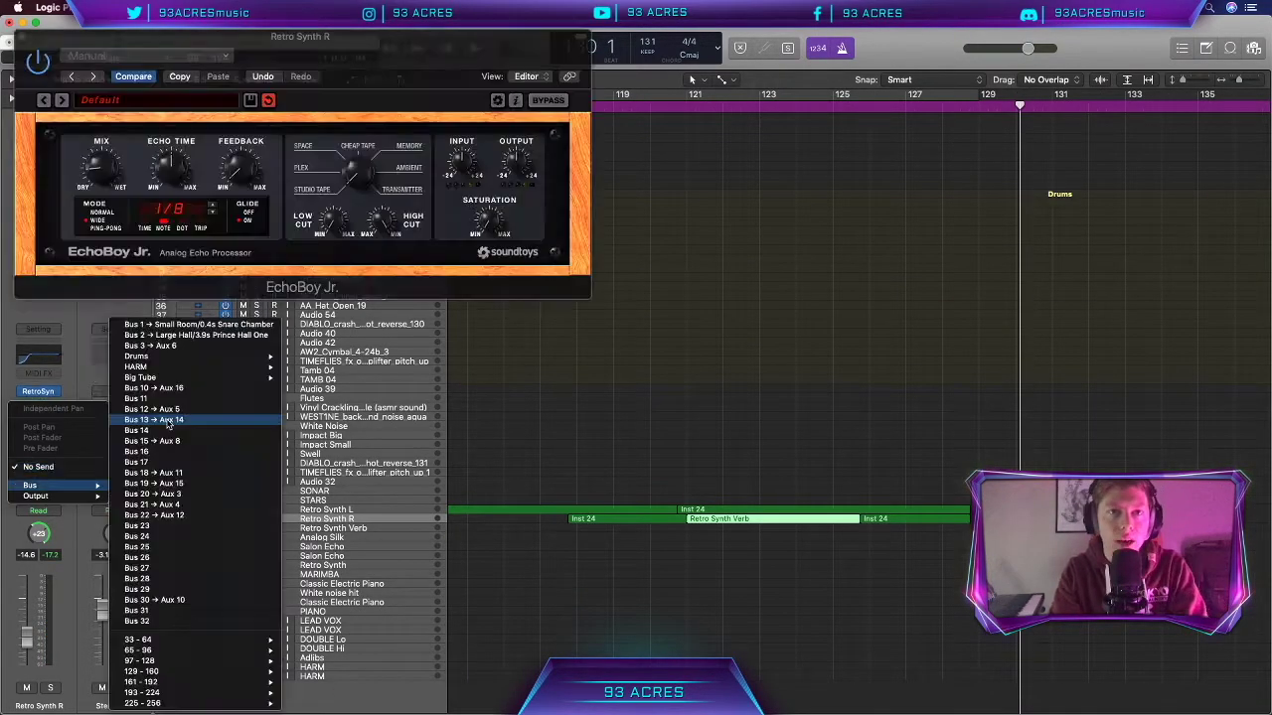
left_click(199, 416)
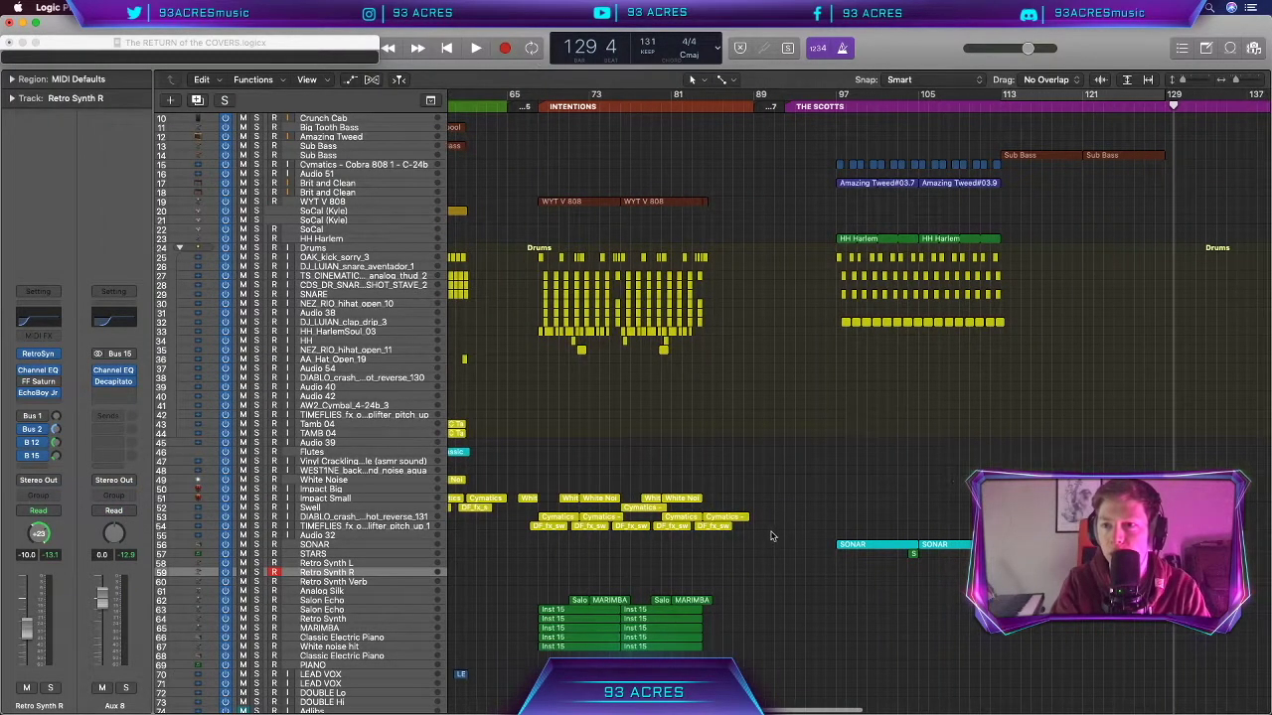
Step: Copy the white noise, impact and swell regions from the INTENTIONS section to THE SCOTTS, starting at bar 95, and play them
left_click_drag(773, 535, 834, 494)
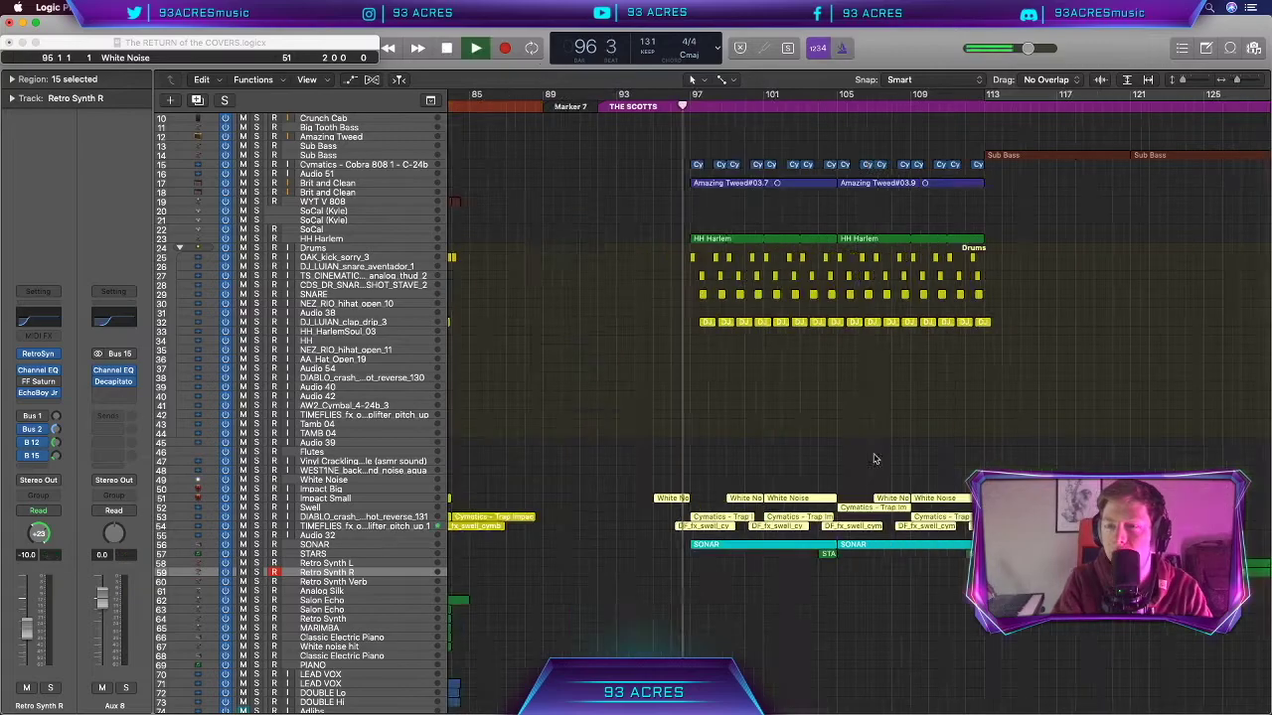
scroll(827, 460, "right", 1)
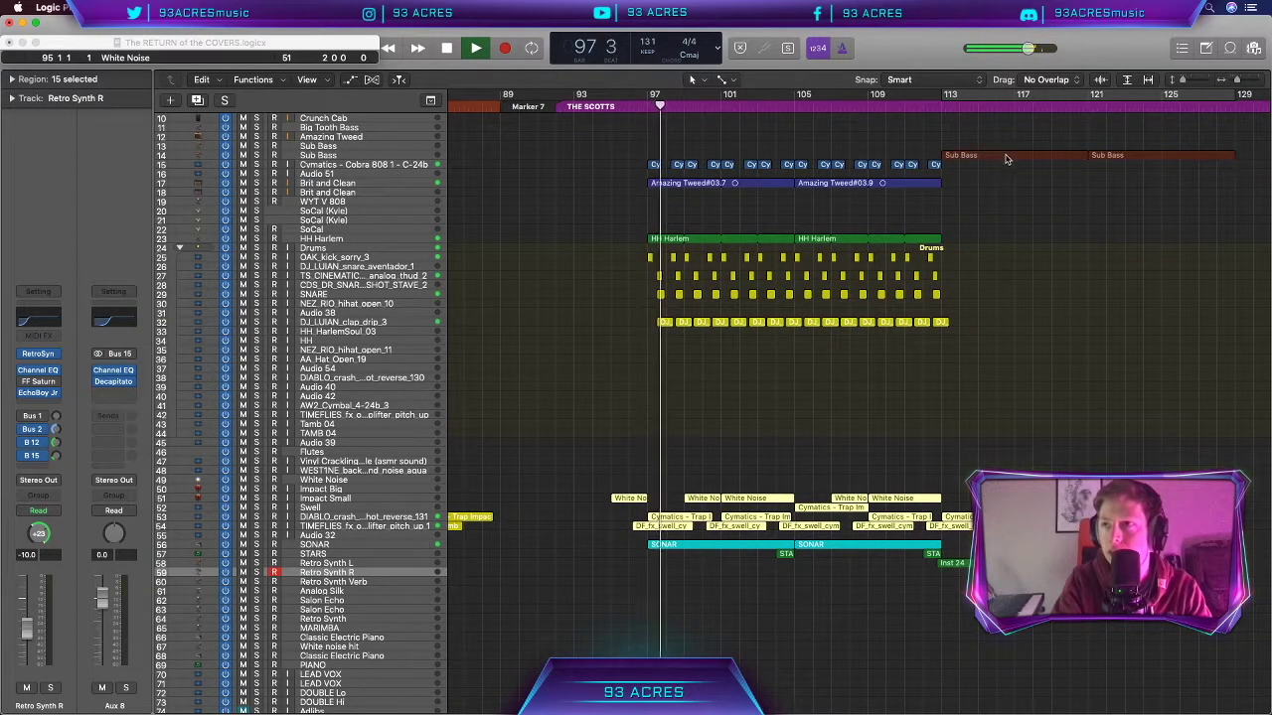
Step: Raise the Wobble module's Mix in RC-20 Retro Color on the Brit and Clean track with the Amazing Tweed regions
left_click(398, 184)
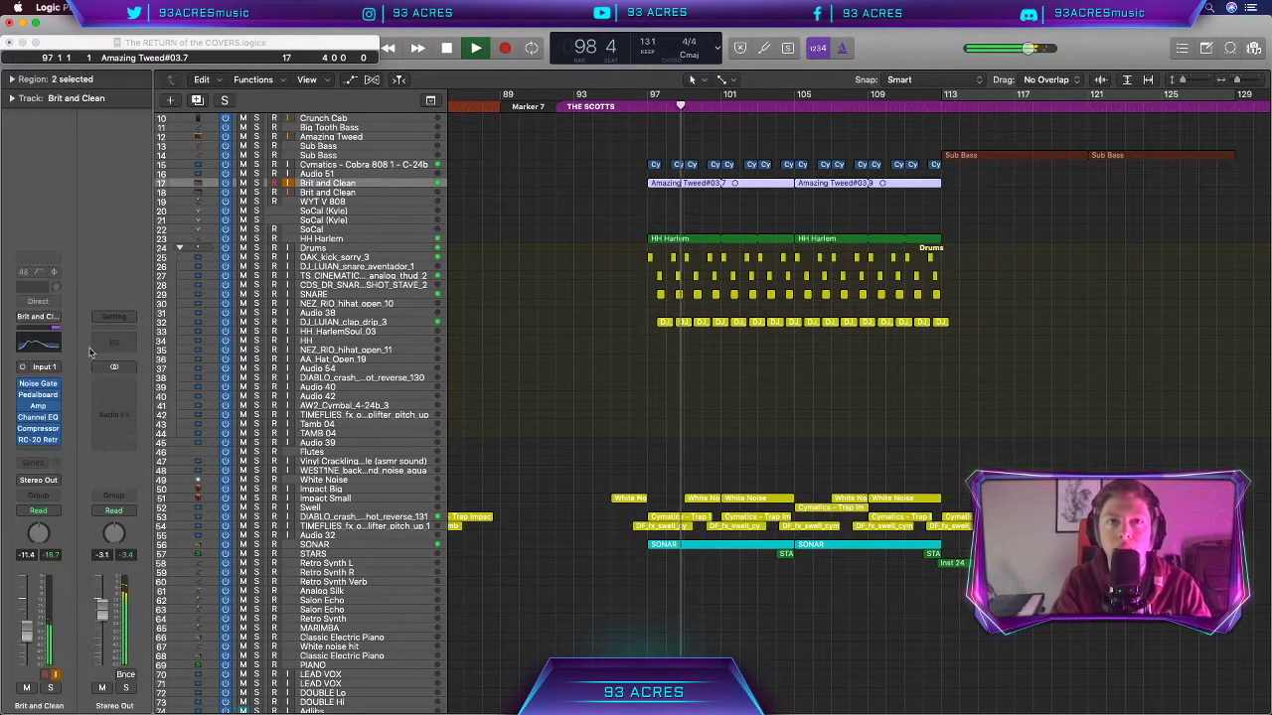
left_click(38, 440)
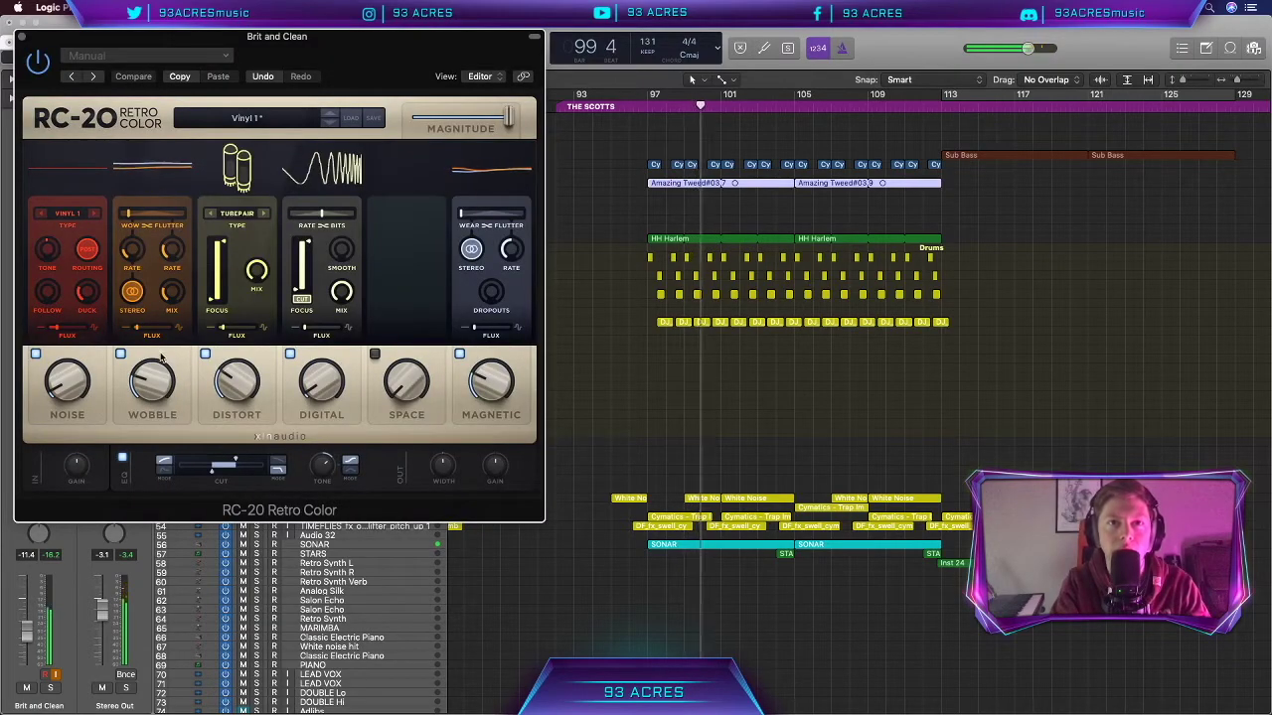
left_click_drag(169, 301, 171, 281)
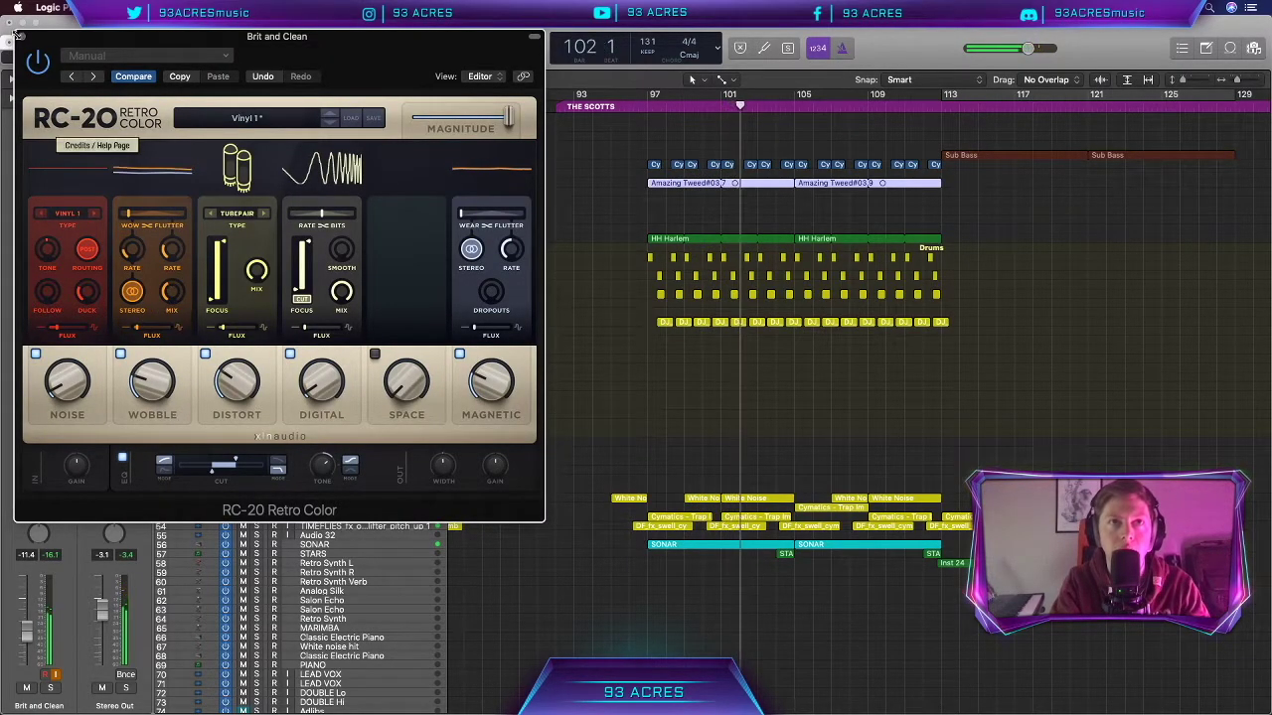
left_click(22, 38)
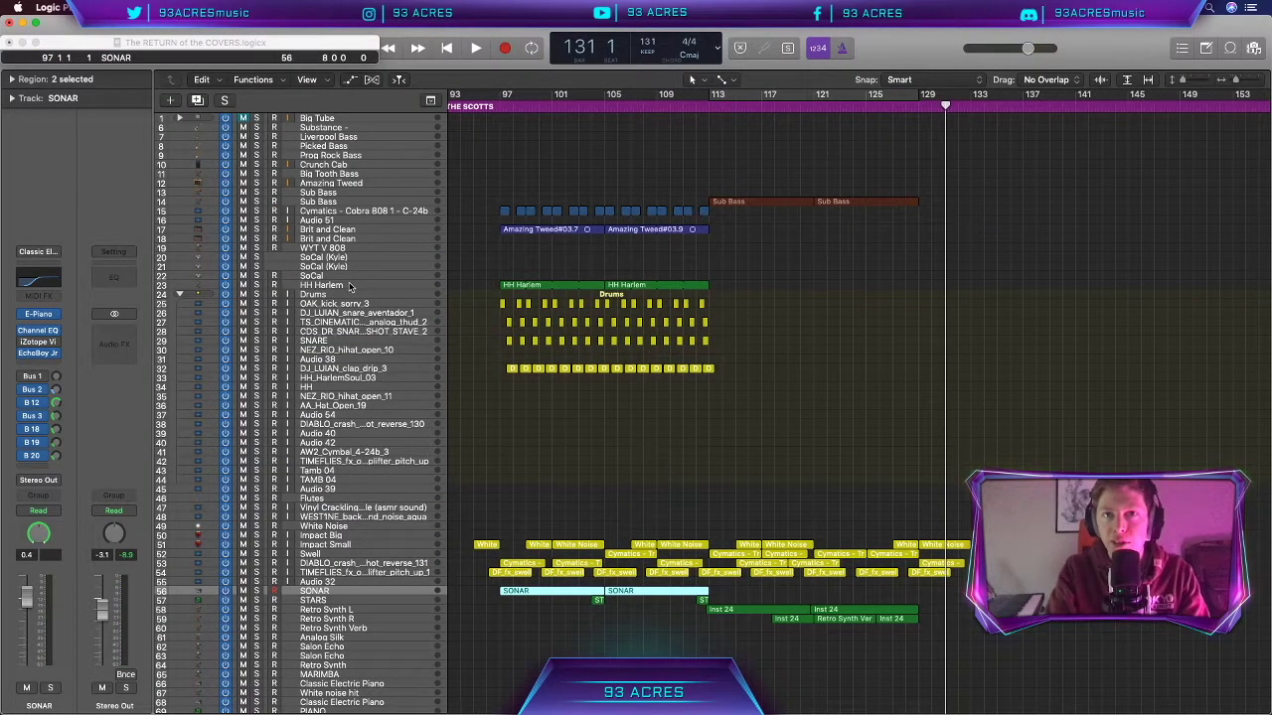
Step: Import Cymatics - Cobra Full Drum Loop 4 - 130 BPM from Finder onto Audio 51 at bar 113 and set its volume to -5.6 dB
left_click(358, 220)
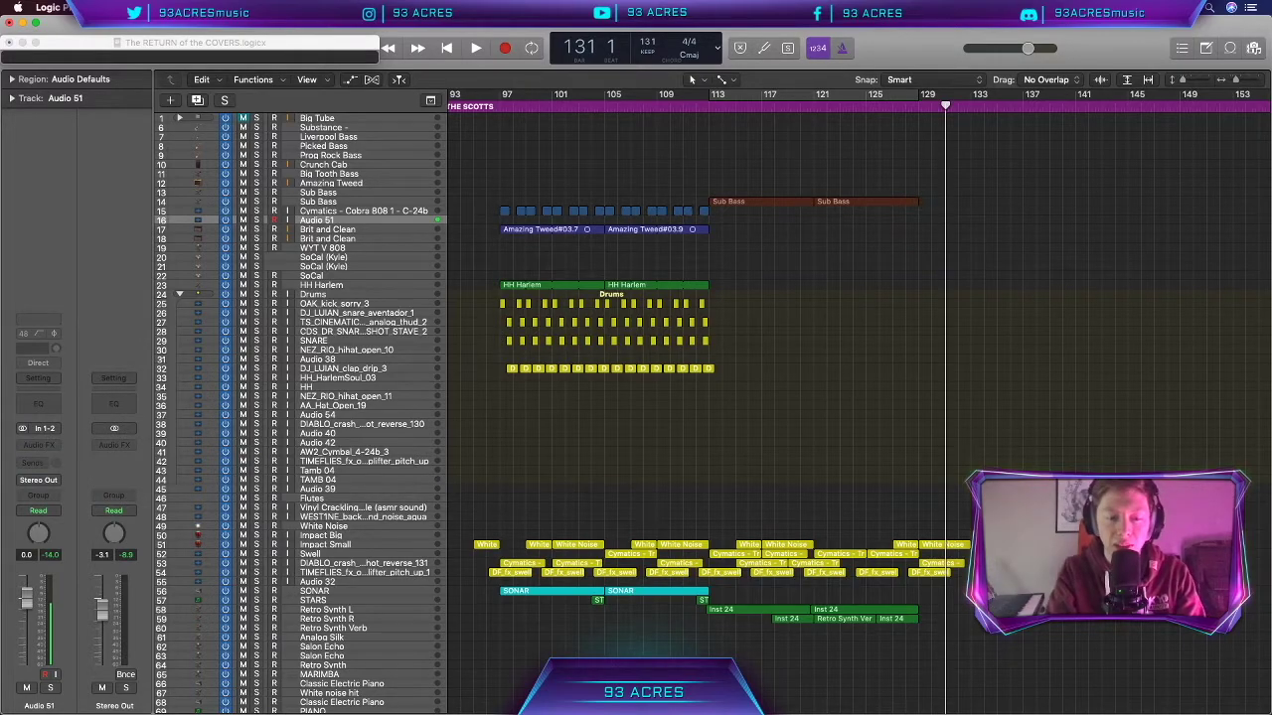
key("super+Tab")
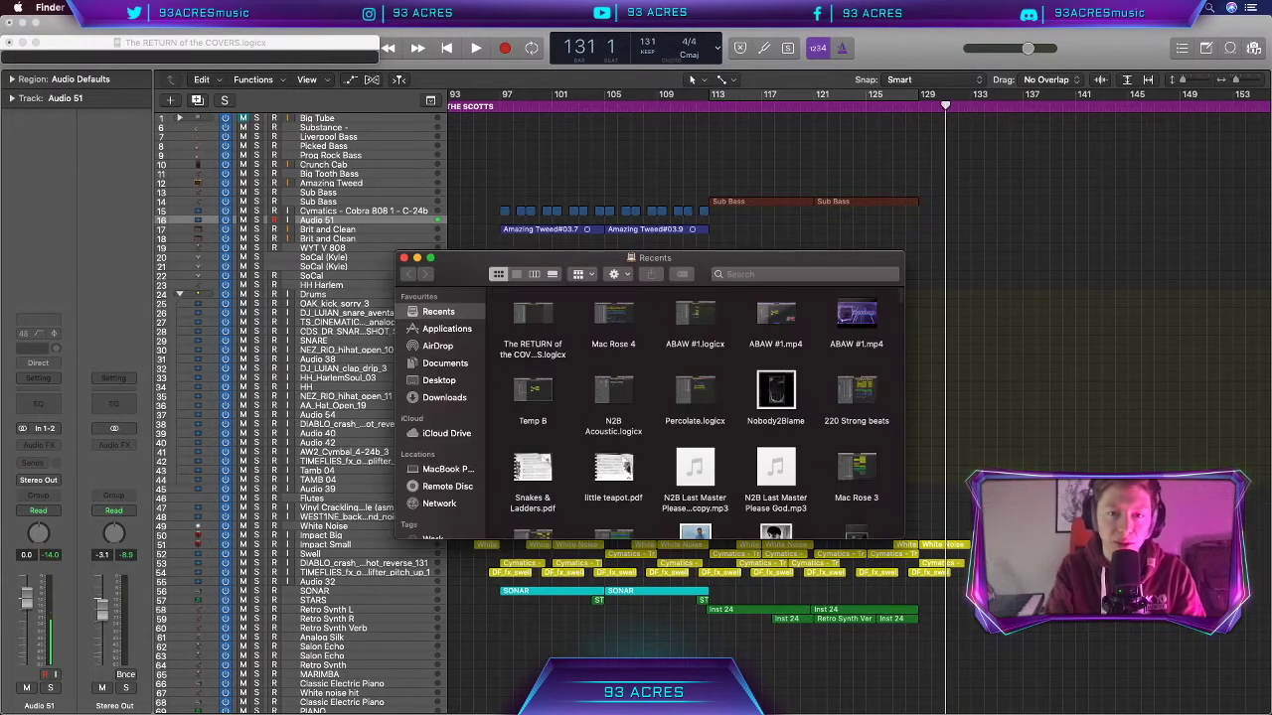
left_click(447, 363)
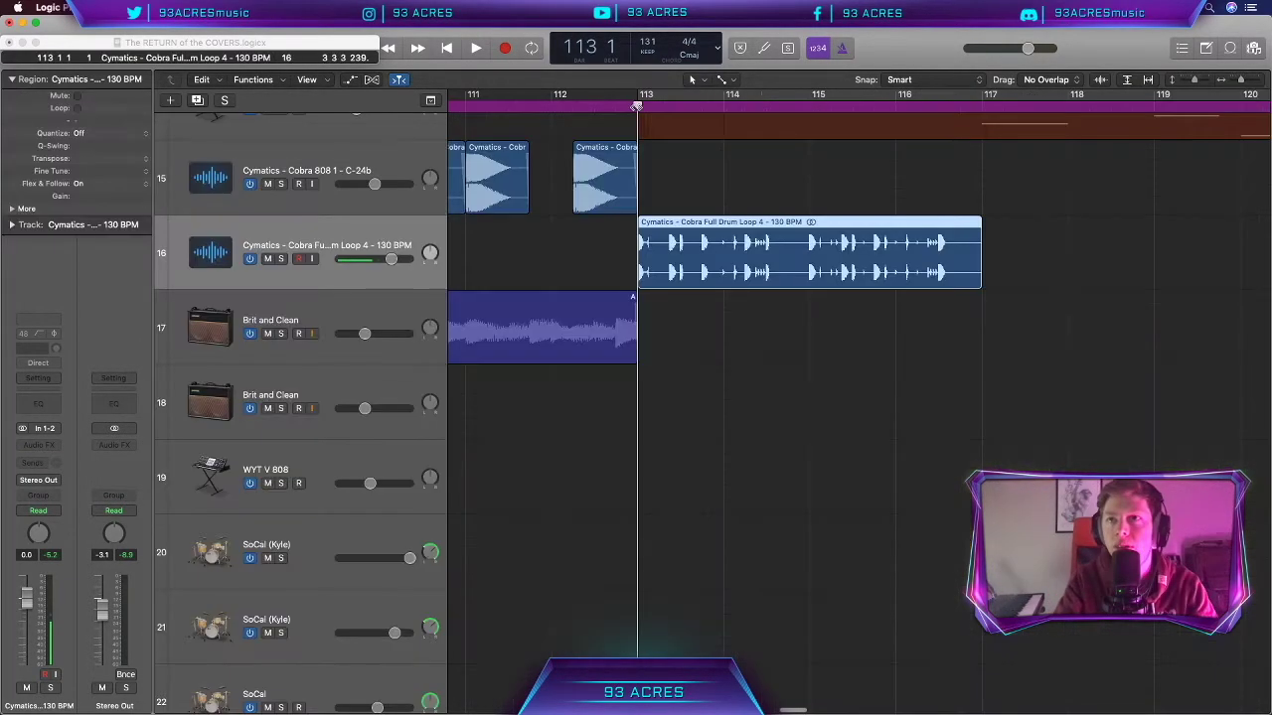
left_click_drag(394, 258, 373, 258)
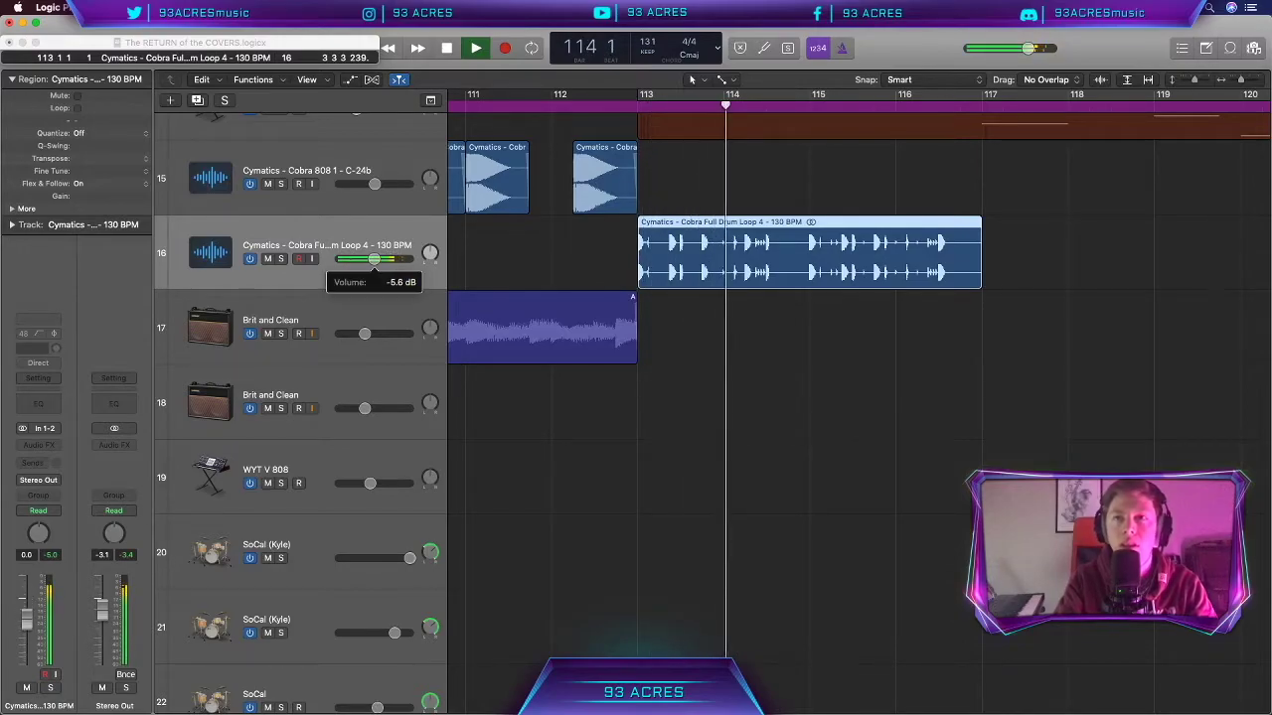
Step: Move the Cobra drum loop region to bar 121 and loop it up to bar 129
key("super+Left")
key("super+Left")
left_click_drag(636, 254, 810, 254)
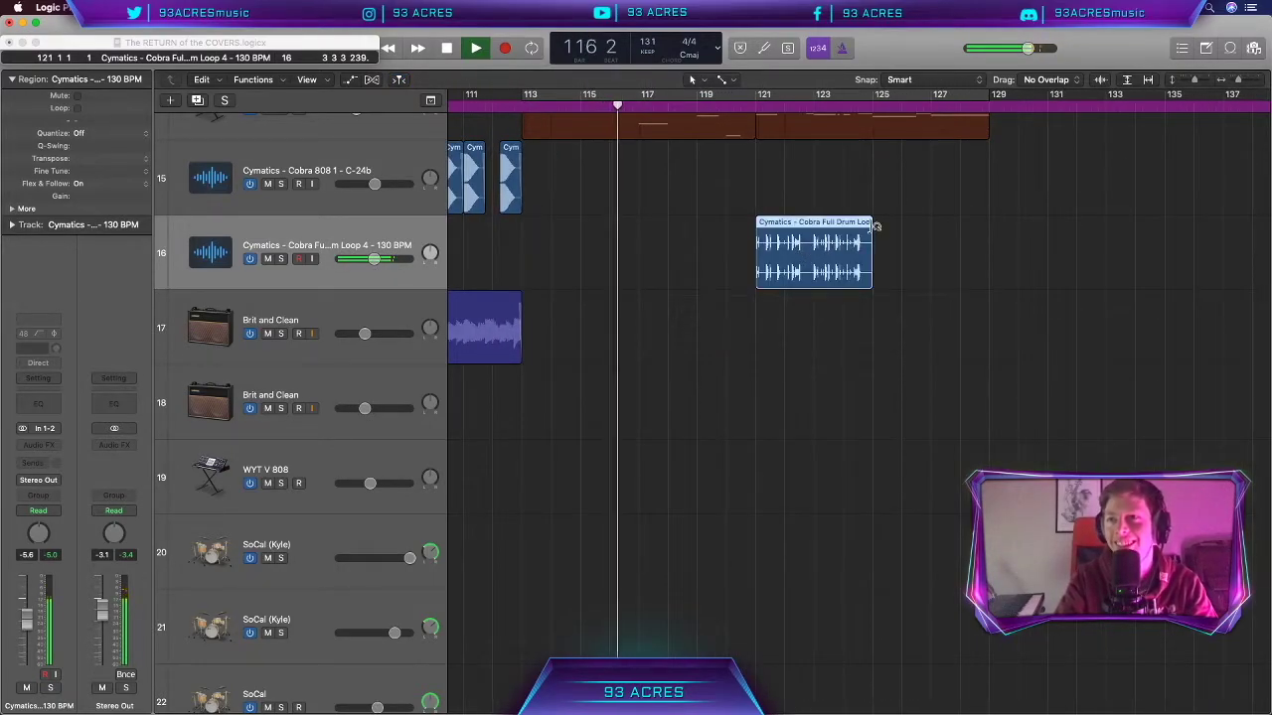
left_click_drag(872, 227, 988, 227)
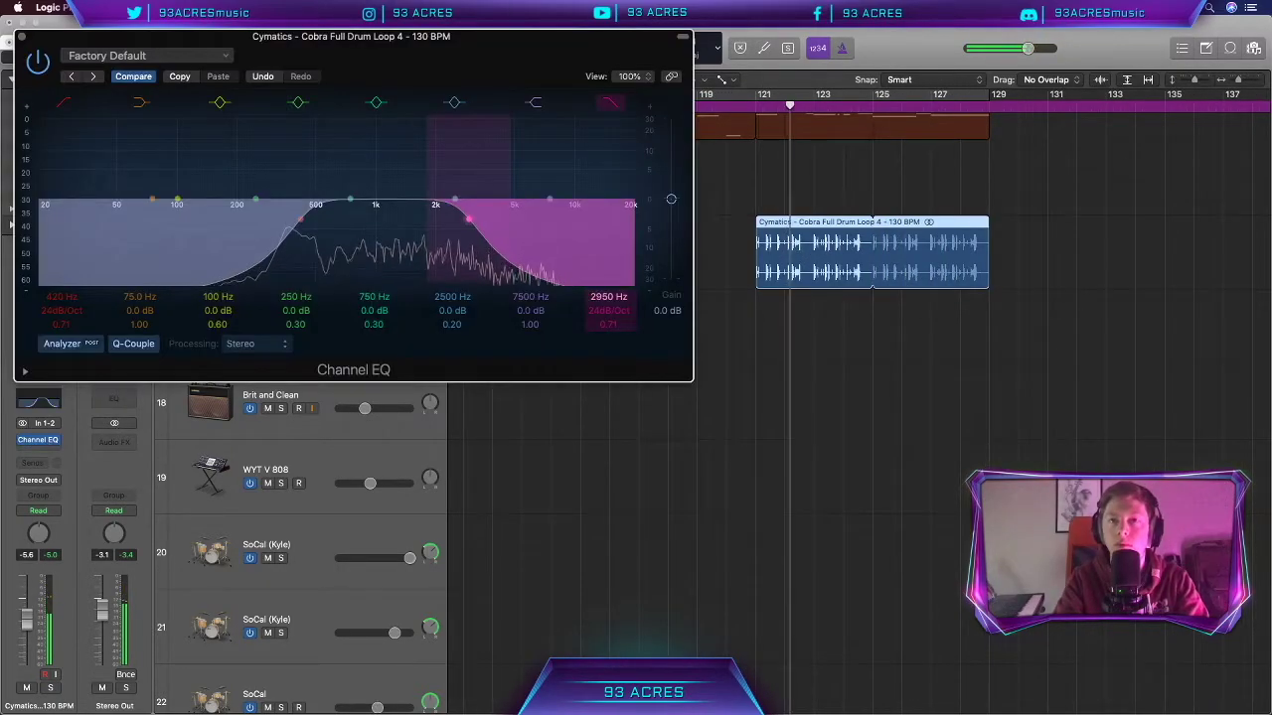
Step: Shape the Cobra drum loop with Channel EQ, setting the high cut to 2600 Hz and lowering the low cut's frequency
left_click_drag(469, 218, 459, 219)
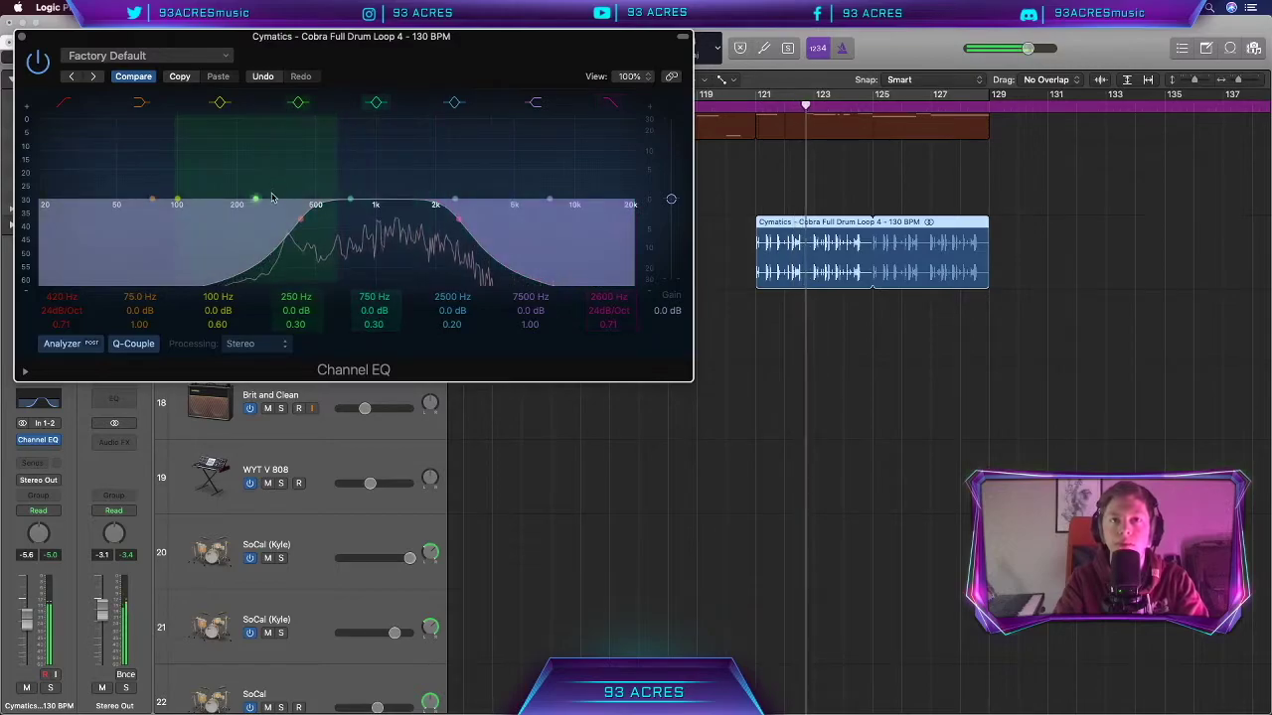
left_click_drag(59, 295, 59, 330)
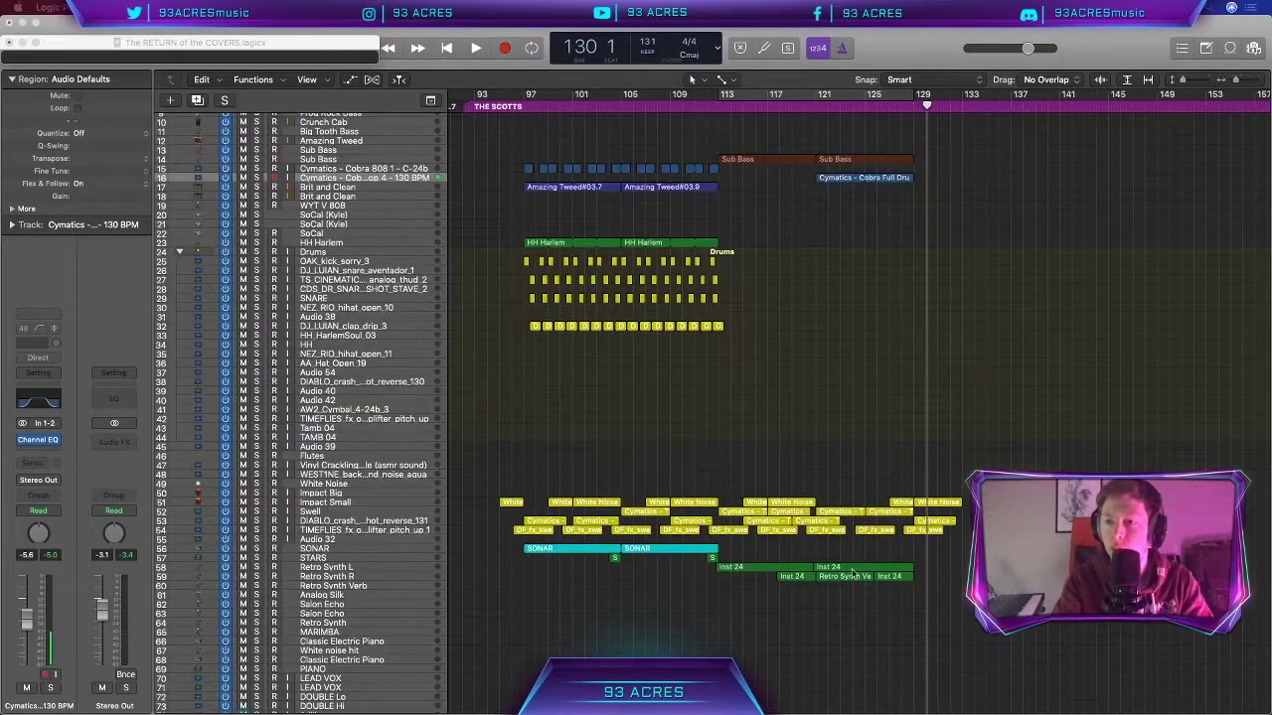
Step: Split the descending note runs around bar 125 out of the second Inst 24 region onto a duplicate Retro Synth L track
double_click(873, 569)
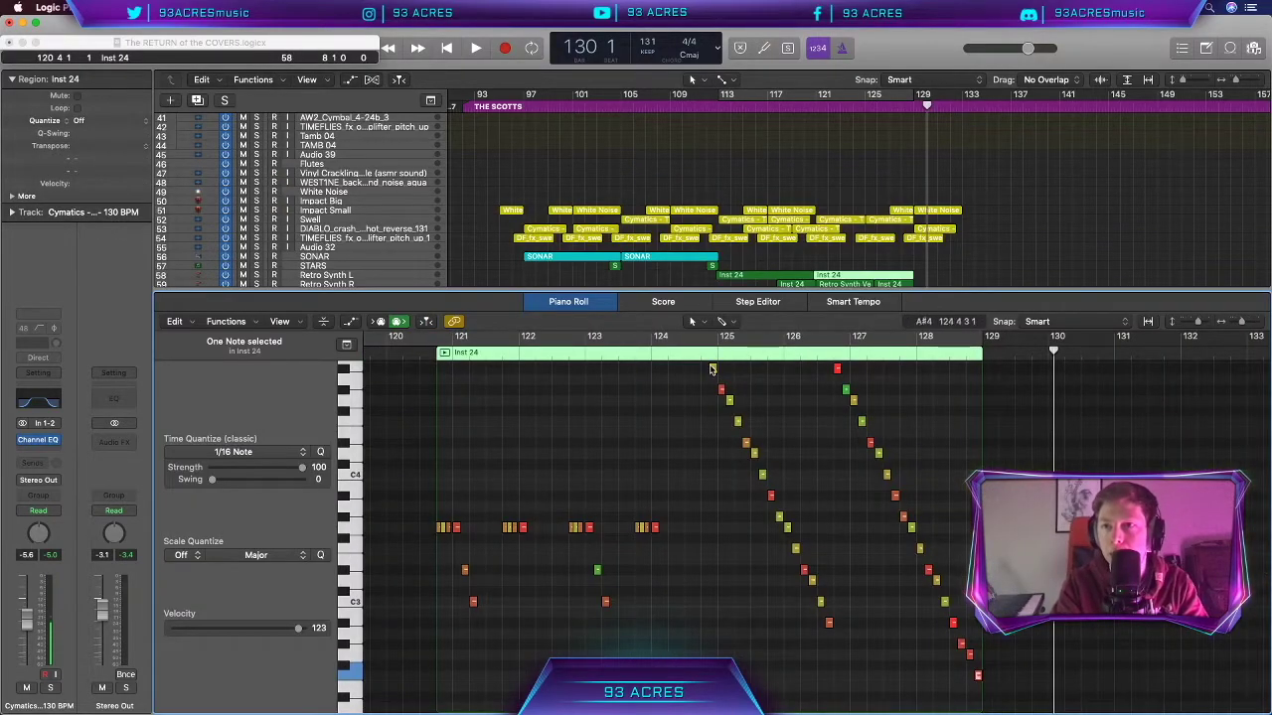
left_click(700, 356)
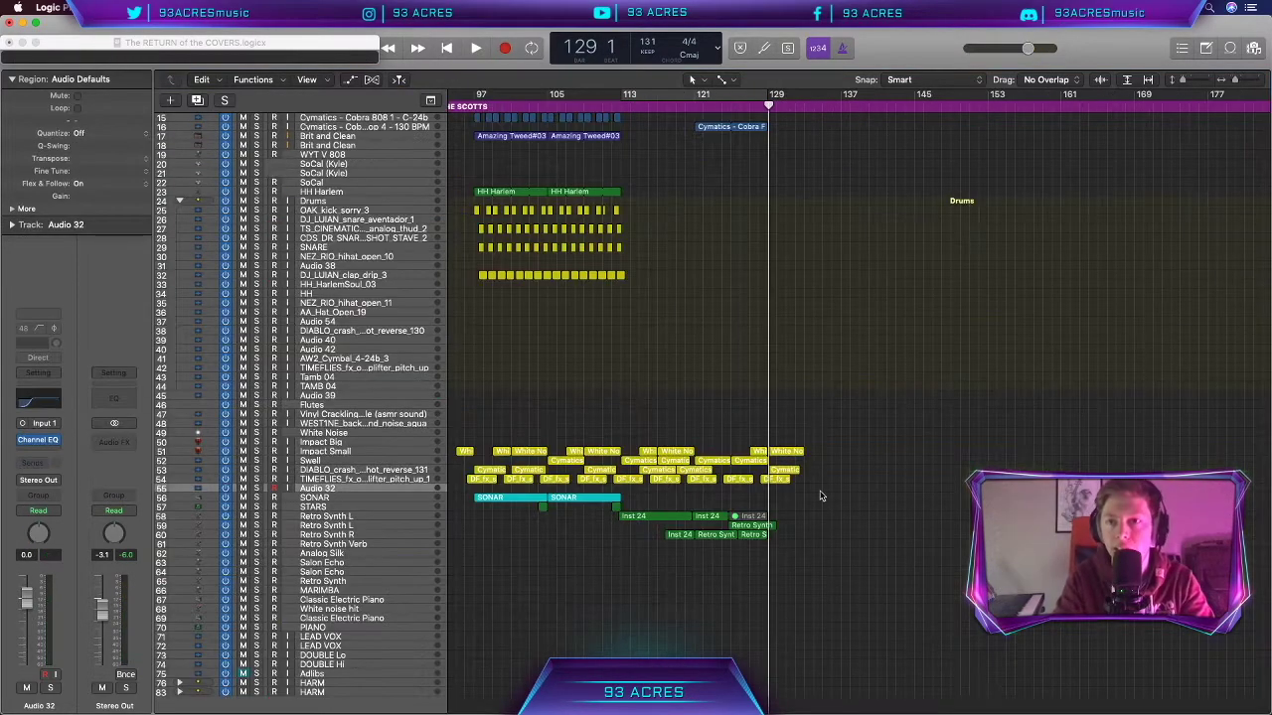
Step: Switch to Splice, filter the samples by the fx tag, add FX_Risers_Impacts to the Audio 32 track and copy it along THE SCOTTS section
left_click(1155, 250)
left_click(1110, 249)
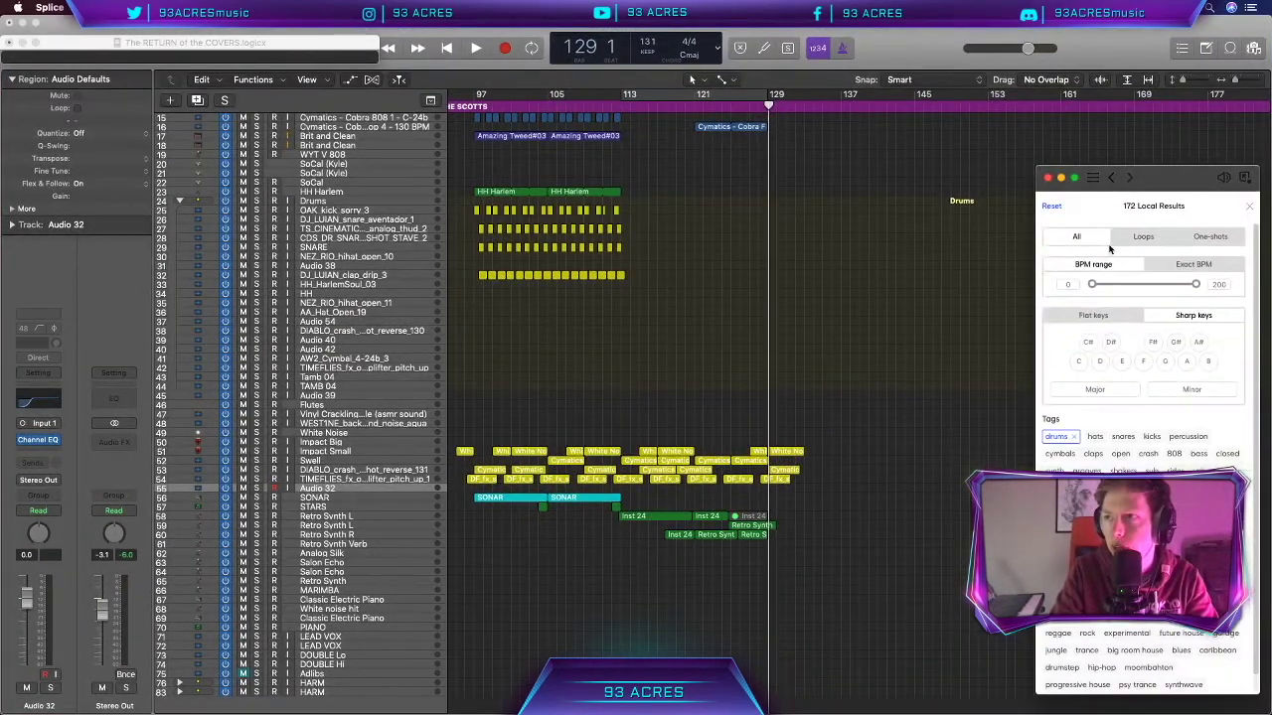
left_click(1071, 439)
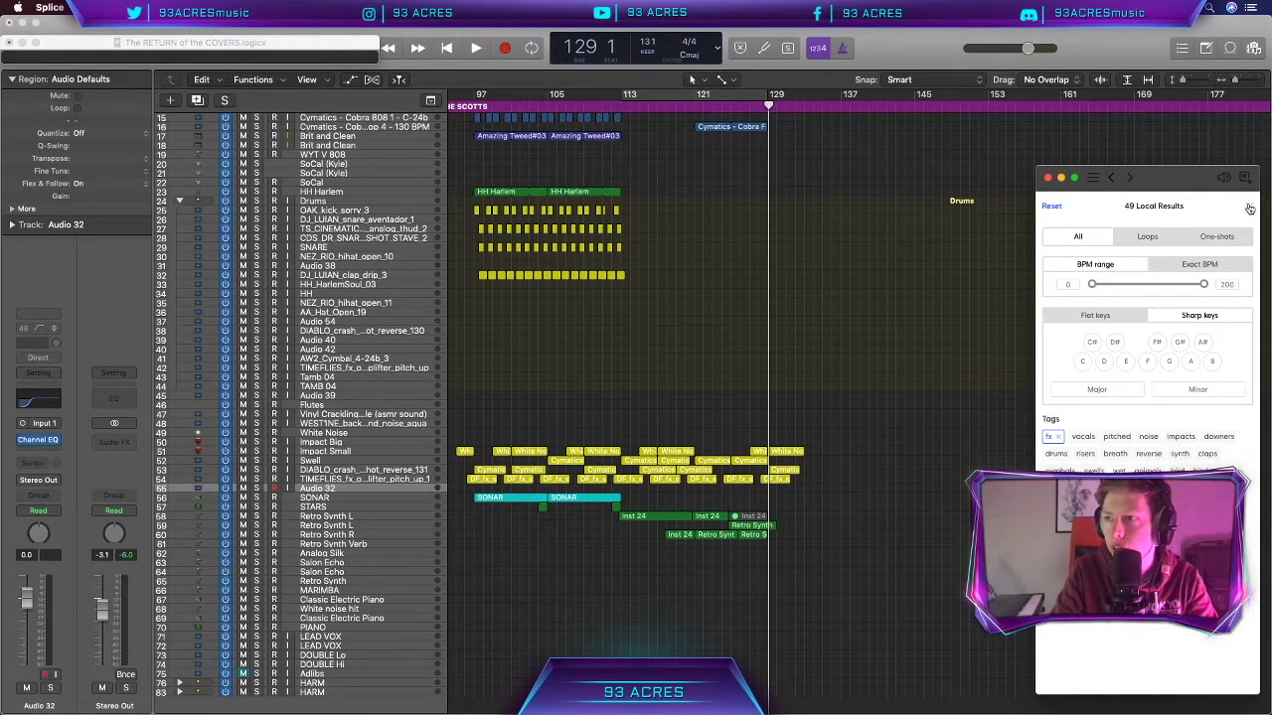
left_click_drag(1250, 203, 803, 489)
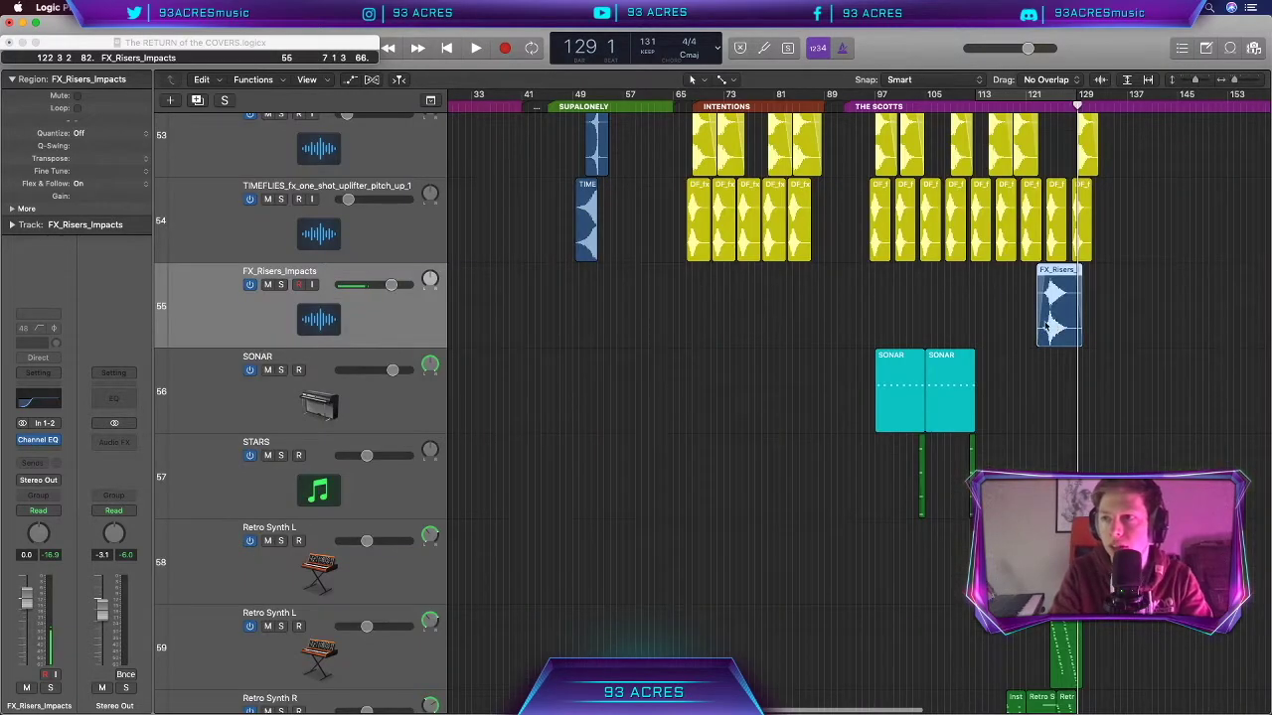
left_click_drag(1045, 326, 894, 326)
Step: Record a vocal take on the second LEAD VOX track from bar 95 to bar 113
scroll(408, 612, "down", 2)
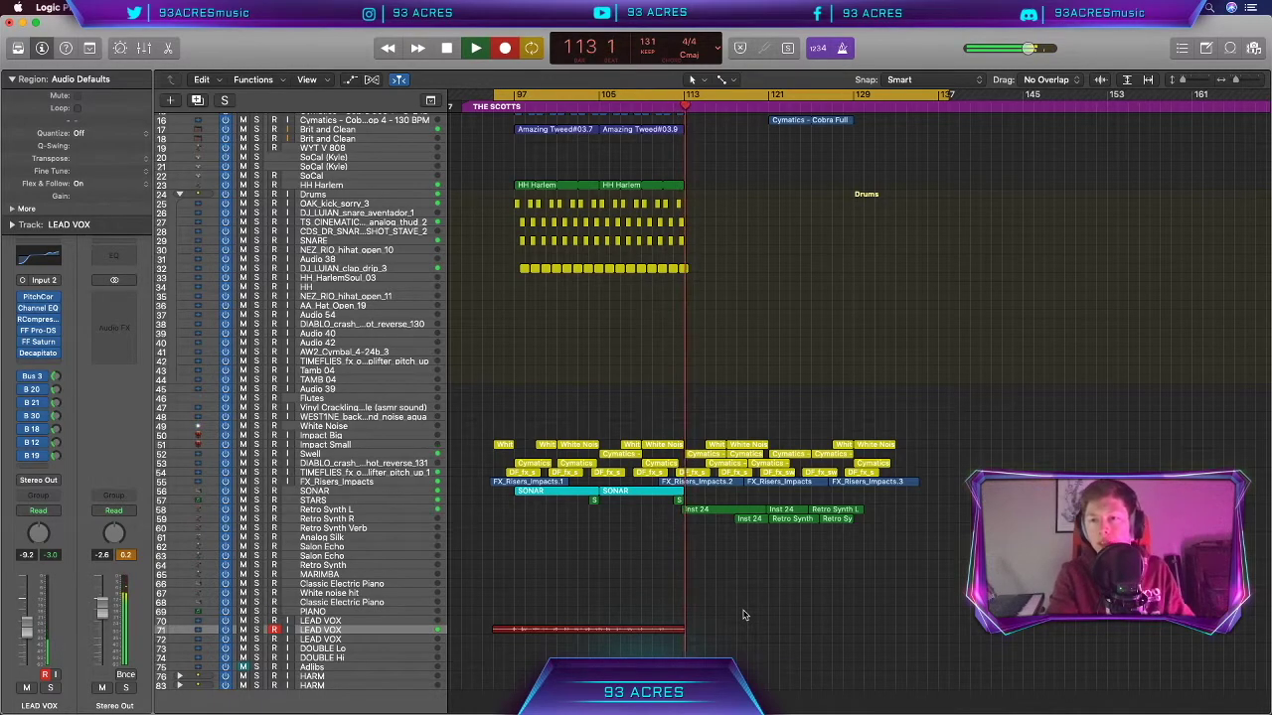
key("space")
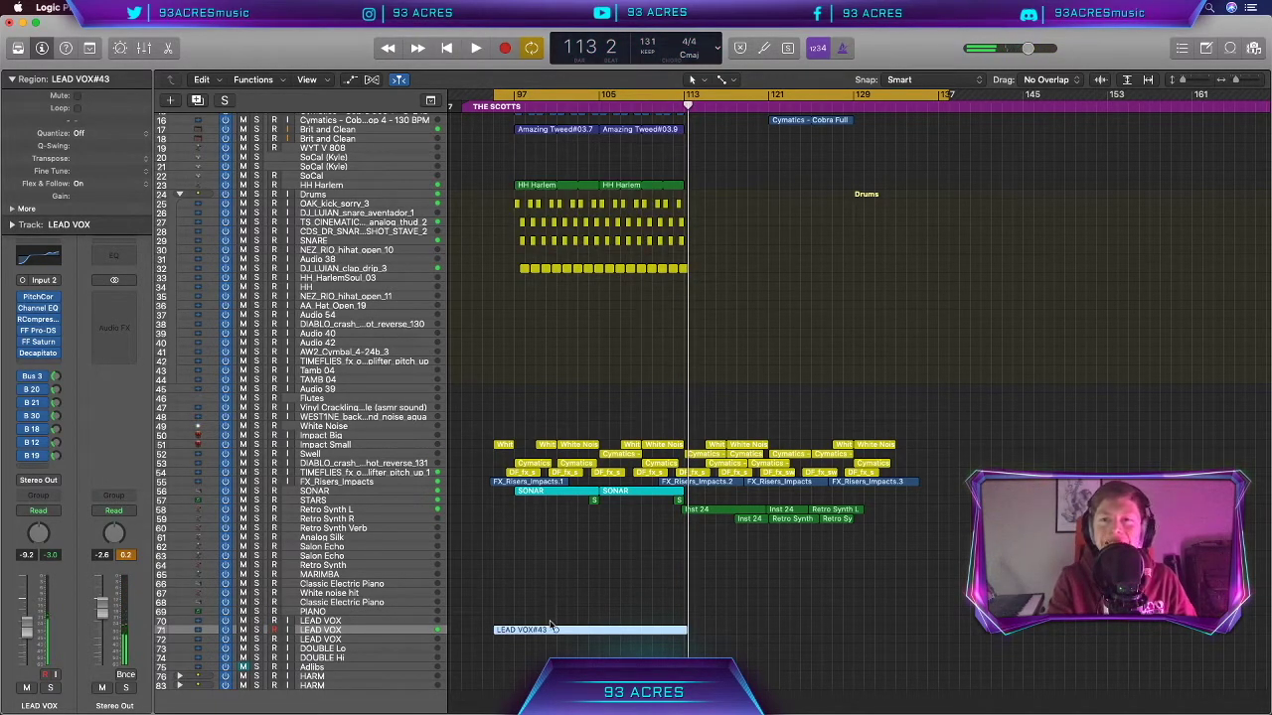
Step: Move the recorded lead vocal take onto a duplicate DOUBLE Lo track and set its Pitch Correction to the C harmonic minor scale
scroll(554, 629, "down", 1)
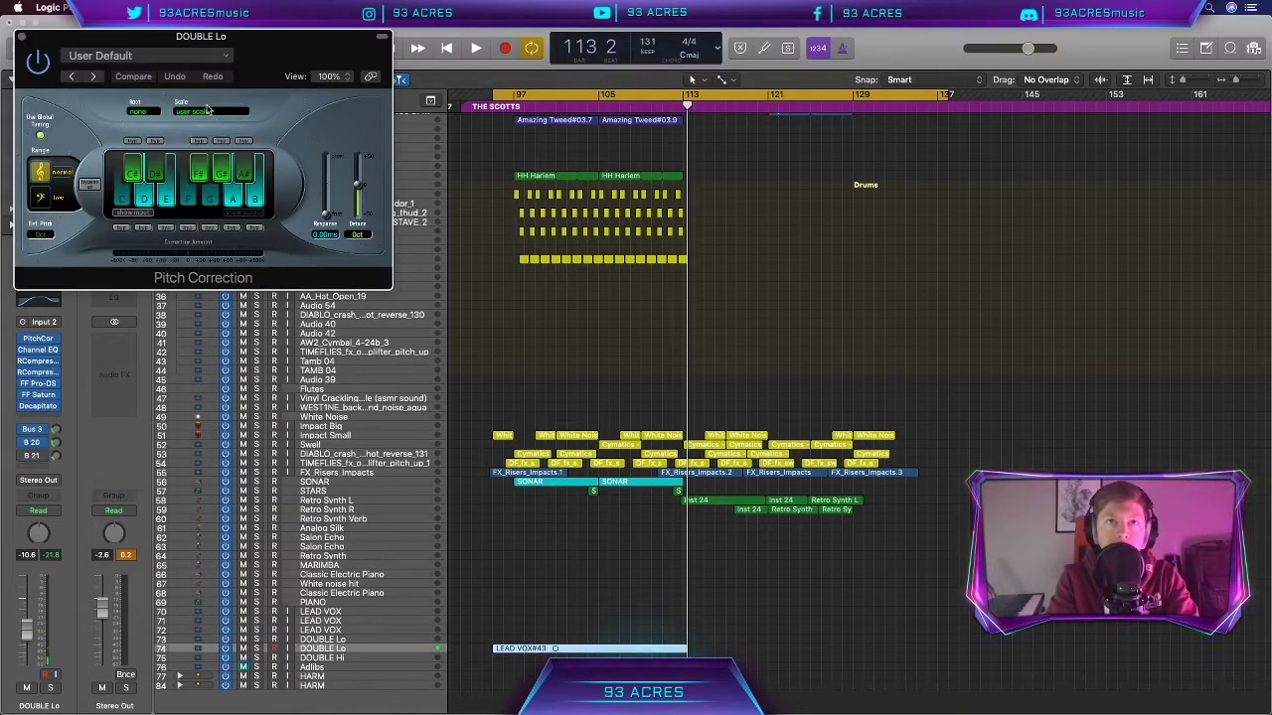
left_click(204, 113)
left_click(223, 196)
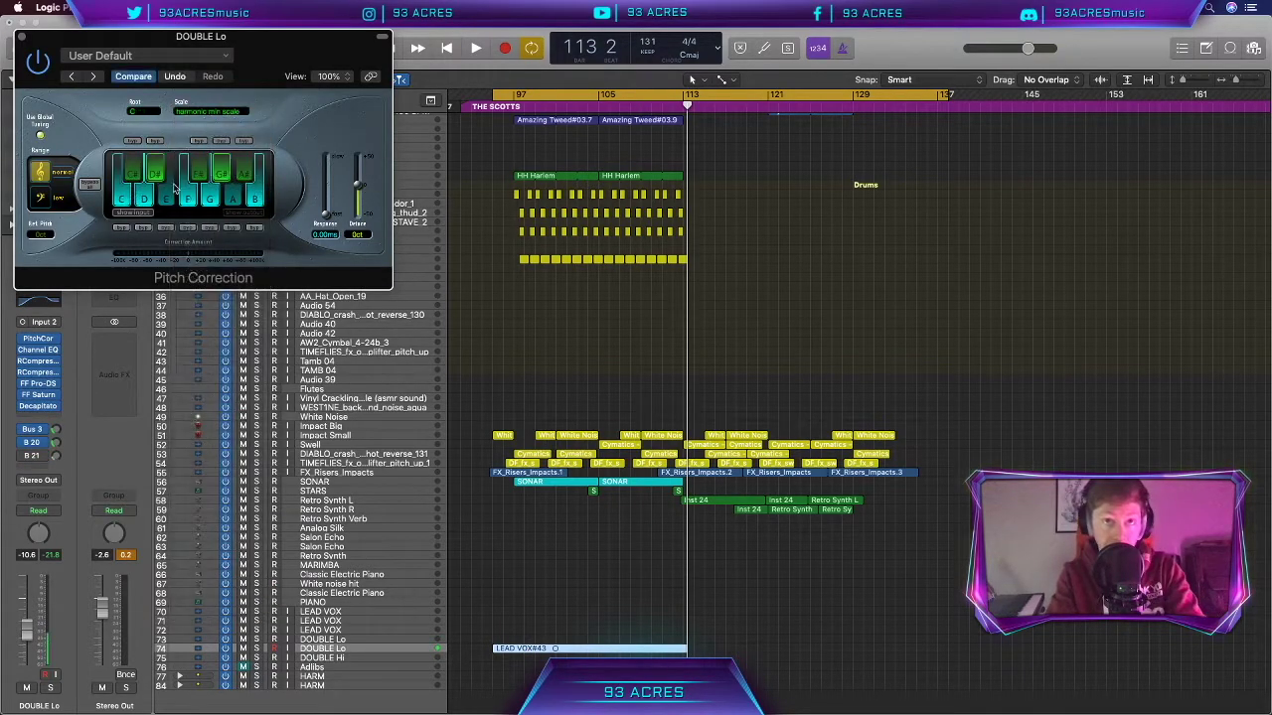
left_click(21, 36)
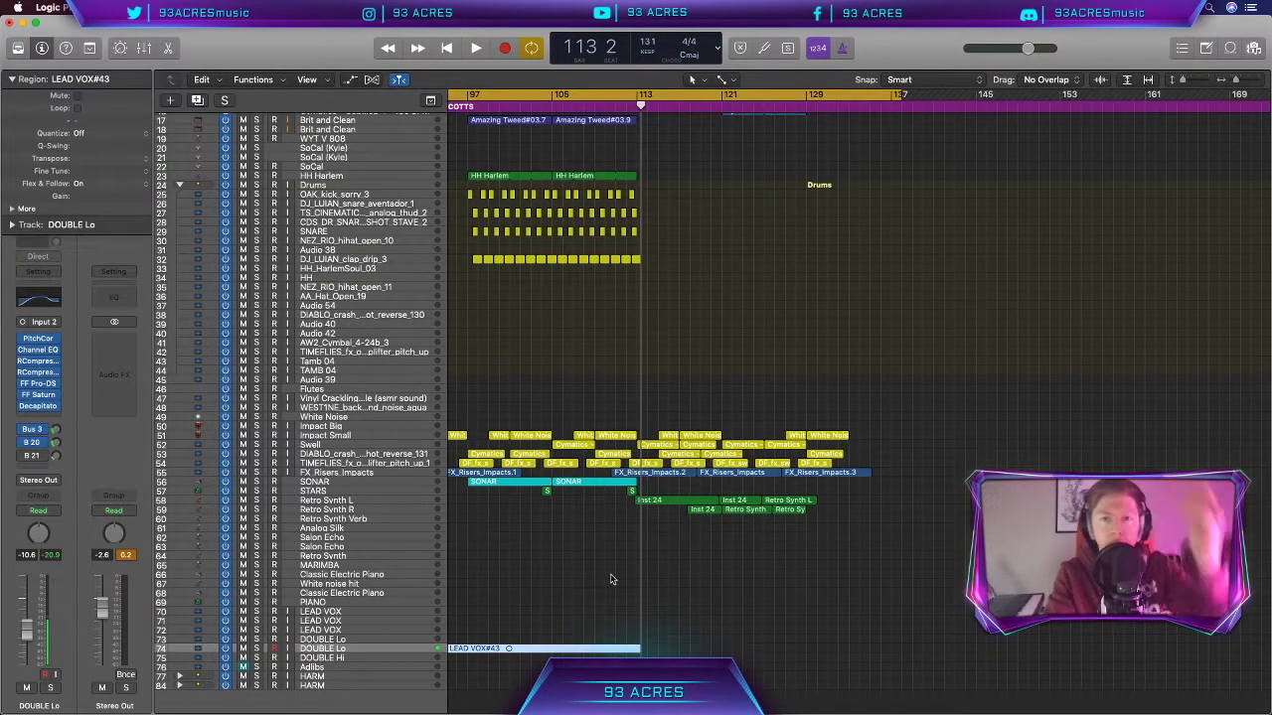
Step: Record another vocal take on the second LEAD VOX track from about bar 96 to bar 113
left_click(395, 622)
key("r")
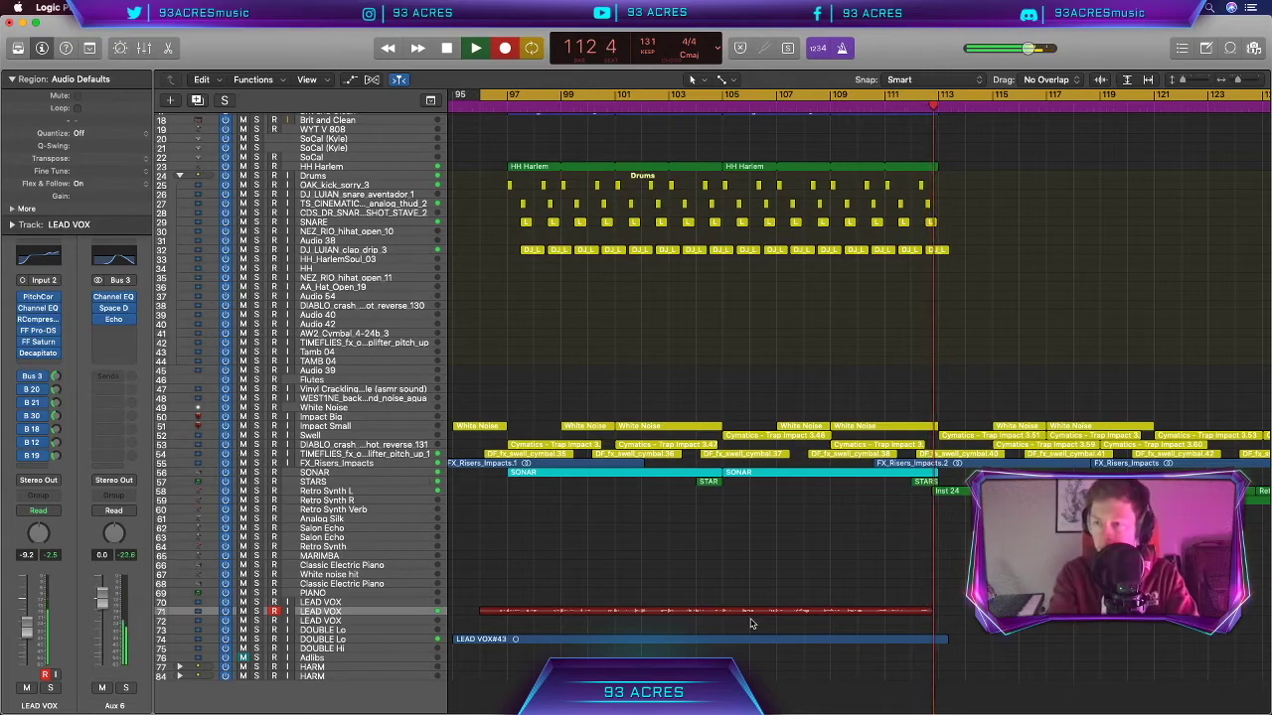
key("space")
Step: Duplicate the Adlibs track and adjust the allowed notes of the duplicate's Pitch Correction as a user scale
left_click(334, 657)
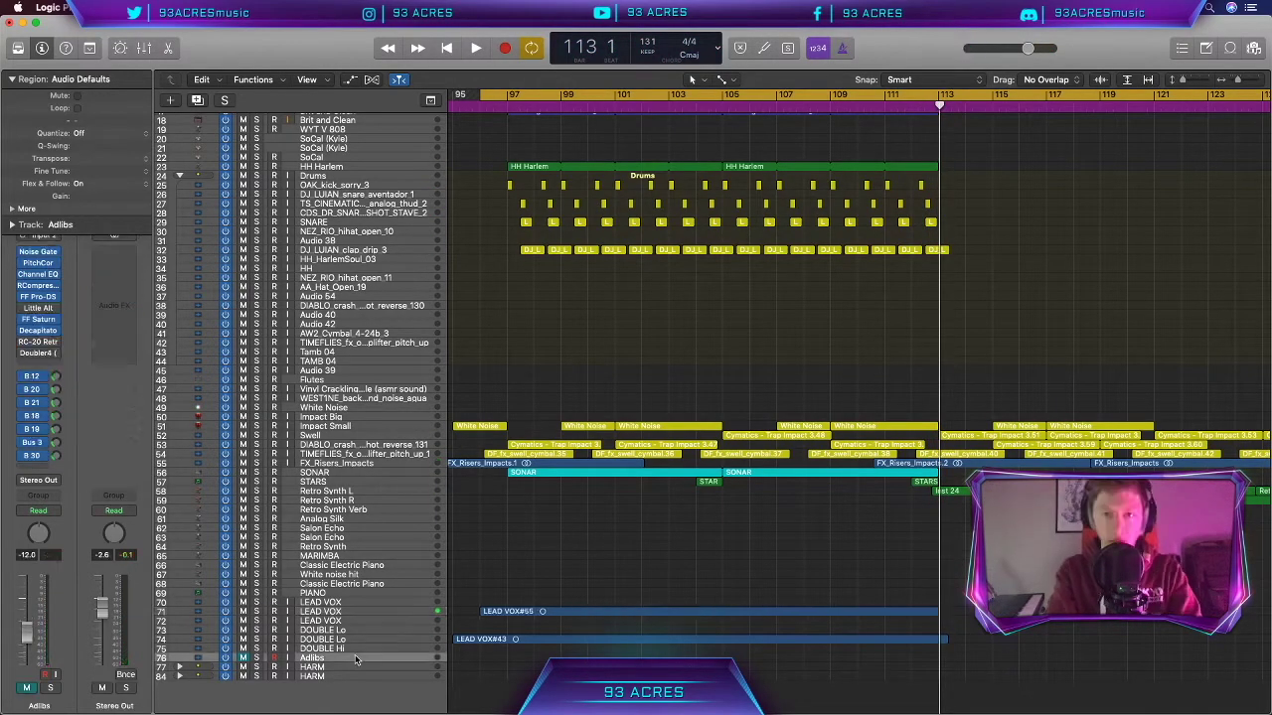
key("super+d")
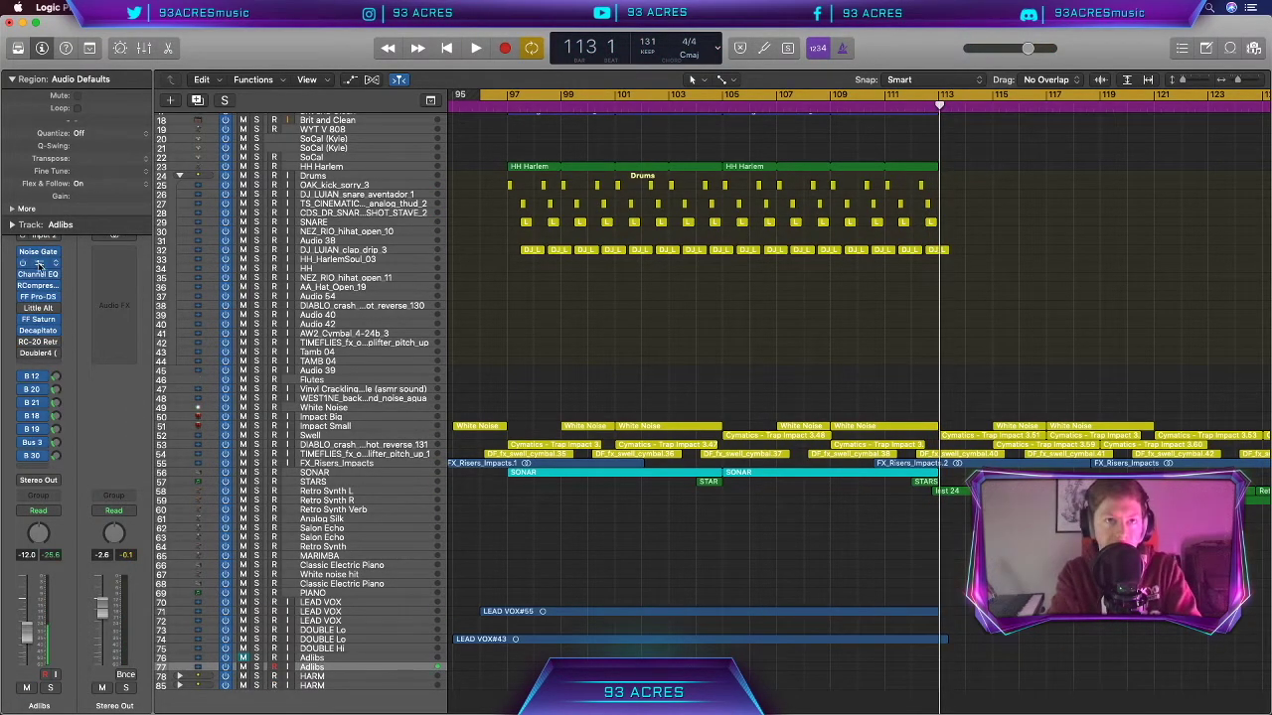
left_click(38, 264)
left_click(196, 112)
left_click(203, 196)
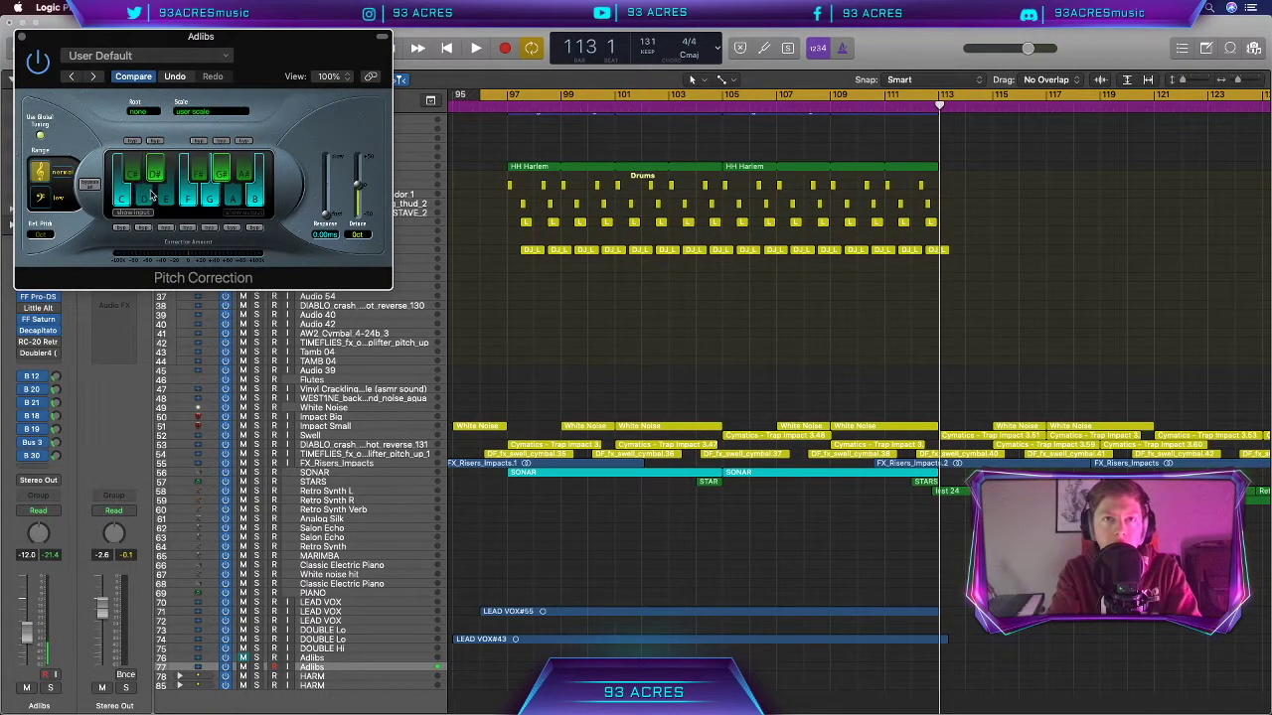
left_click(22, 39)
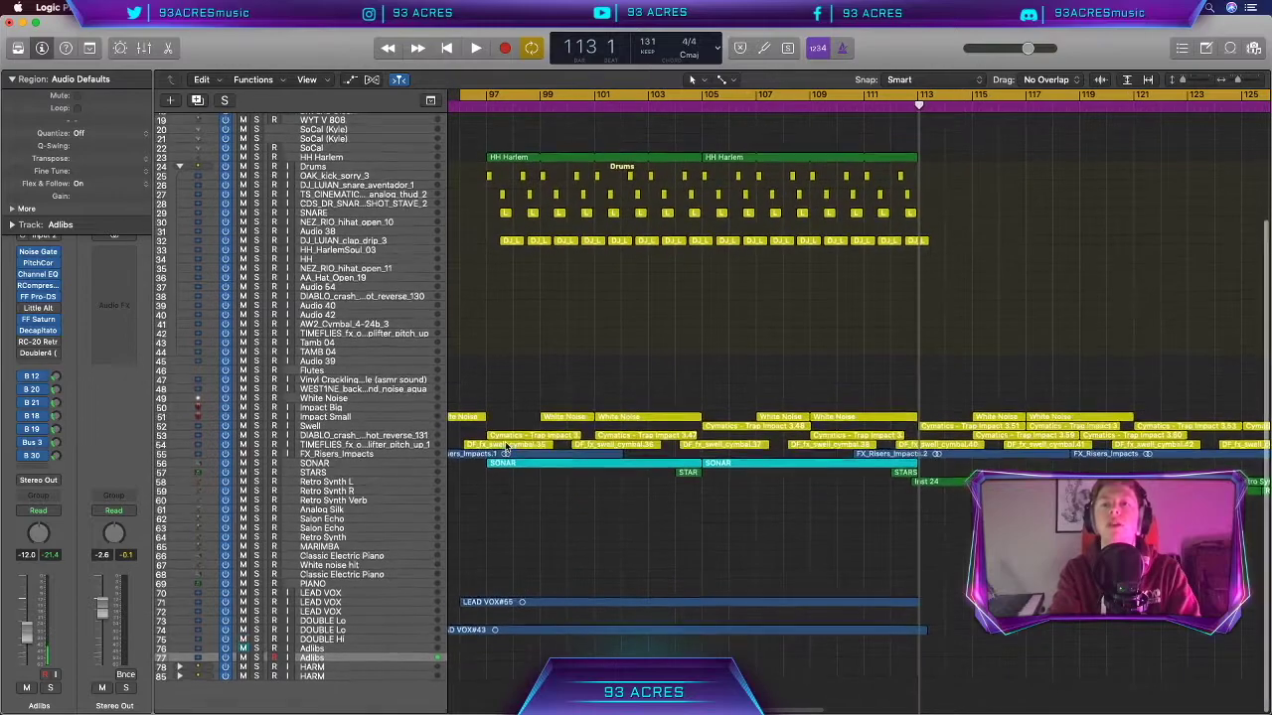
Step: Record an ad-lib take on the duplicate Adlibs track from about bar 96 to bar 129 and inspect its RC-20 Retro Color settings
key("space")
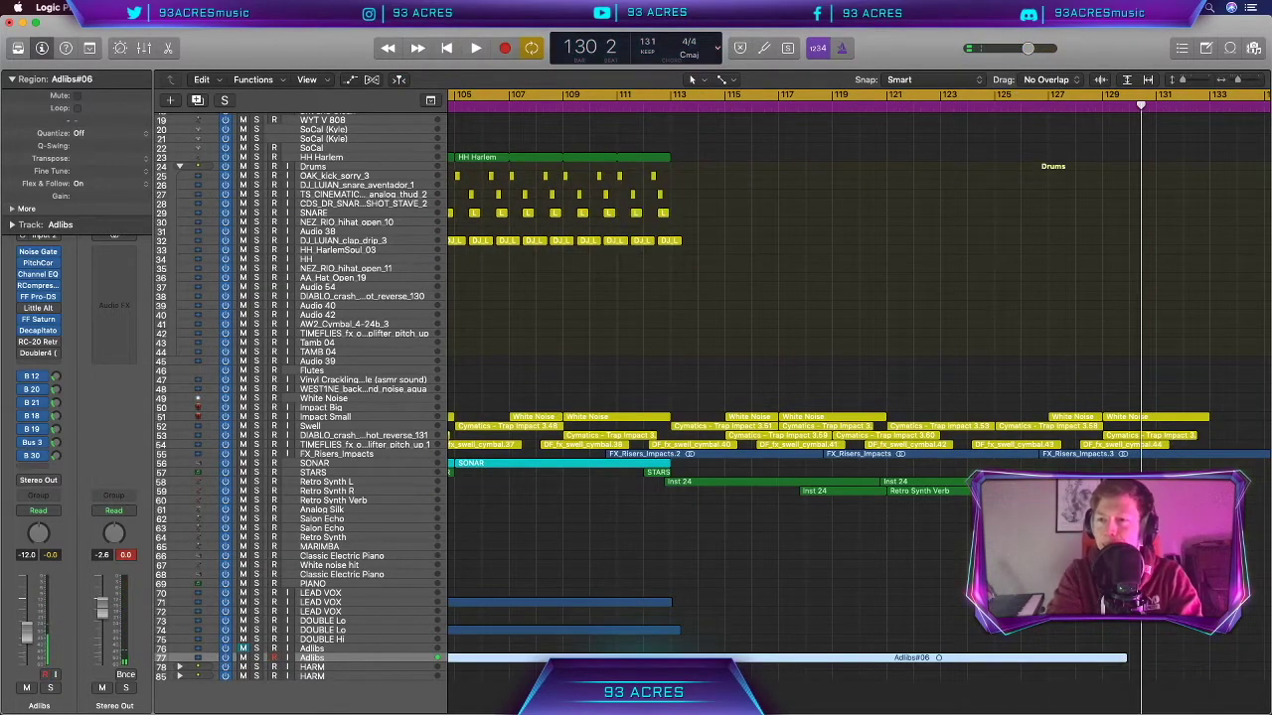
scroll(858, 387, "left", 5)
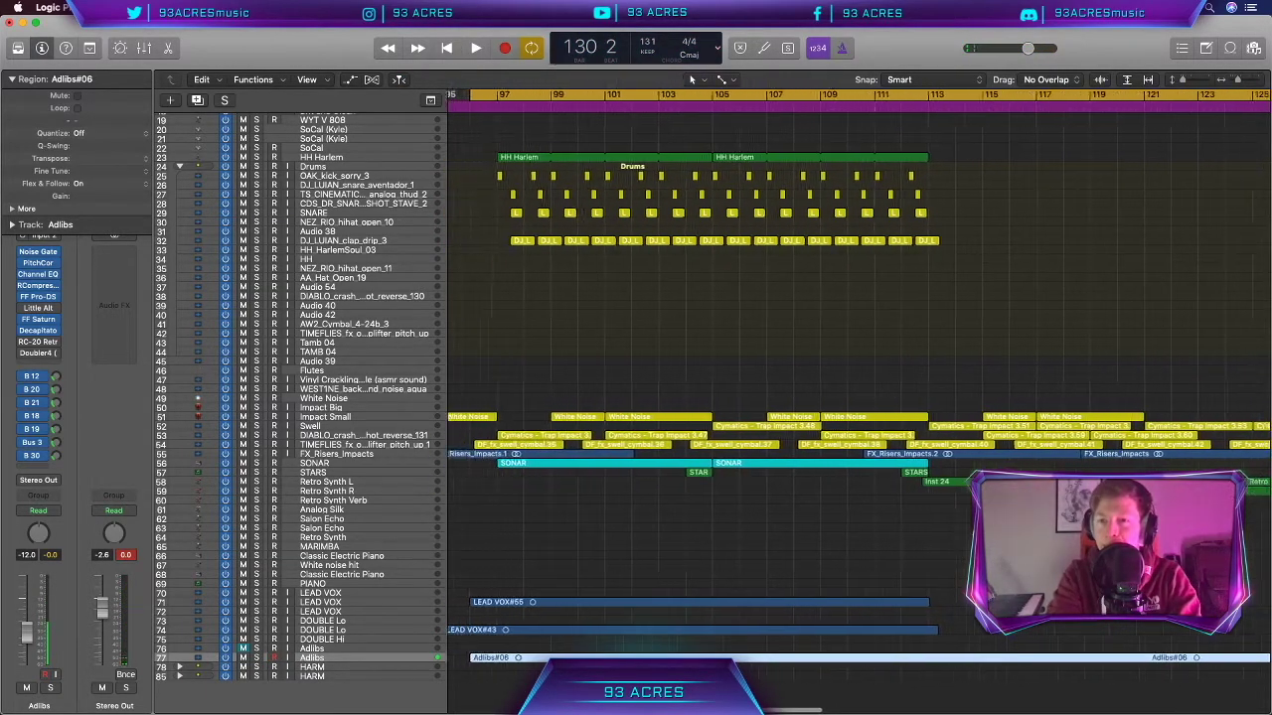
left_click(37, 342)
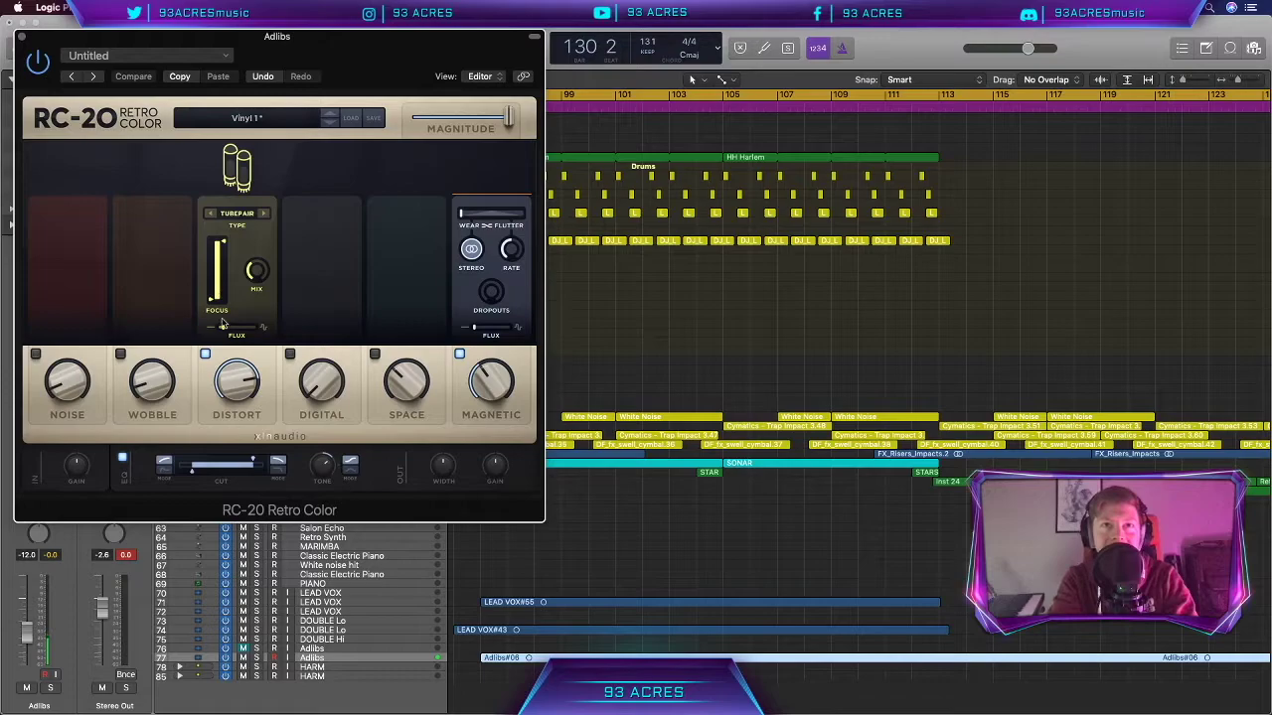
left_click(22, 37)
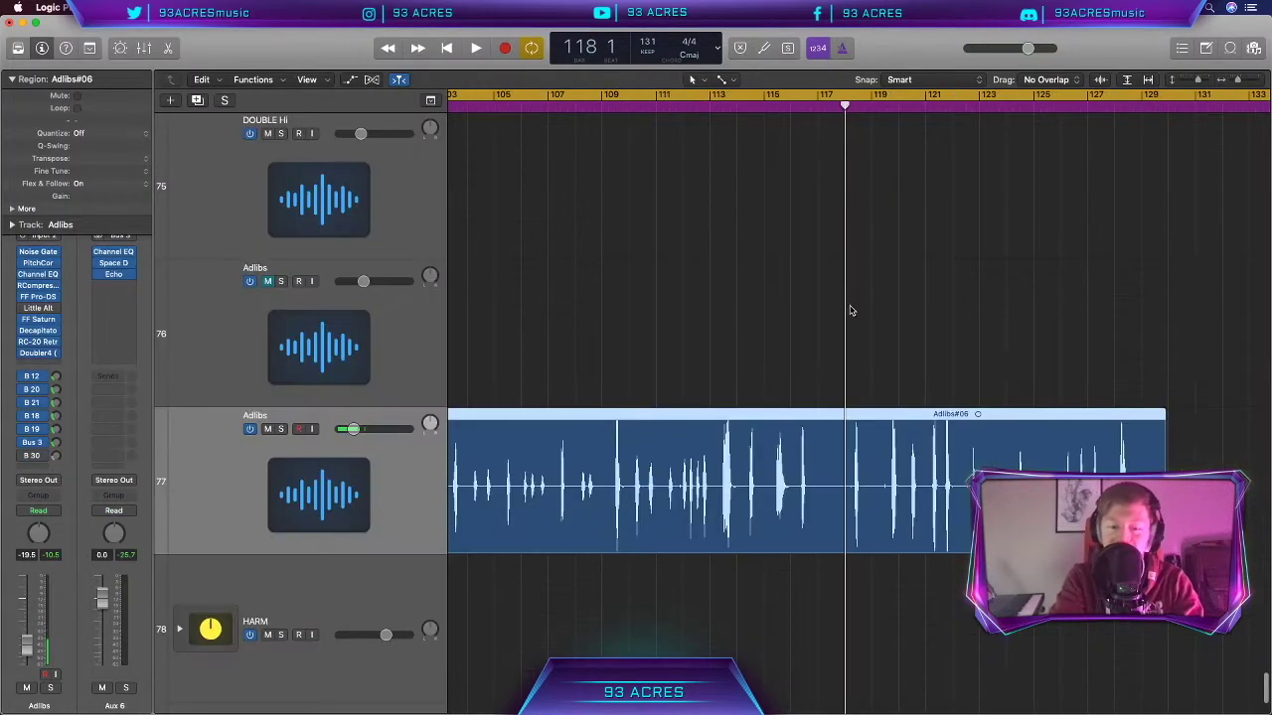
Step: Split the ad-lib region at bar 118 and trim the end of its first part back to about bar 114
key("super+t")
left_click_drag(844, 541, 744, 541)
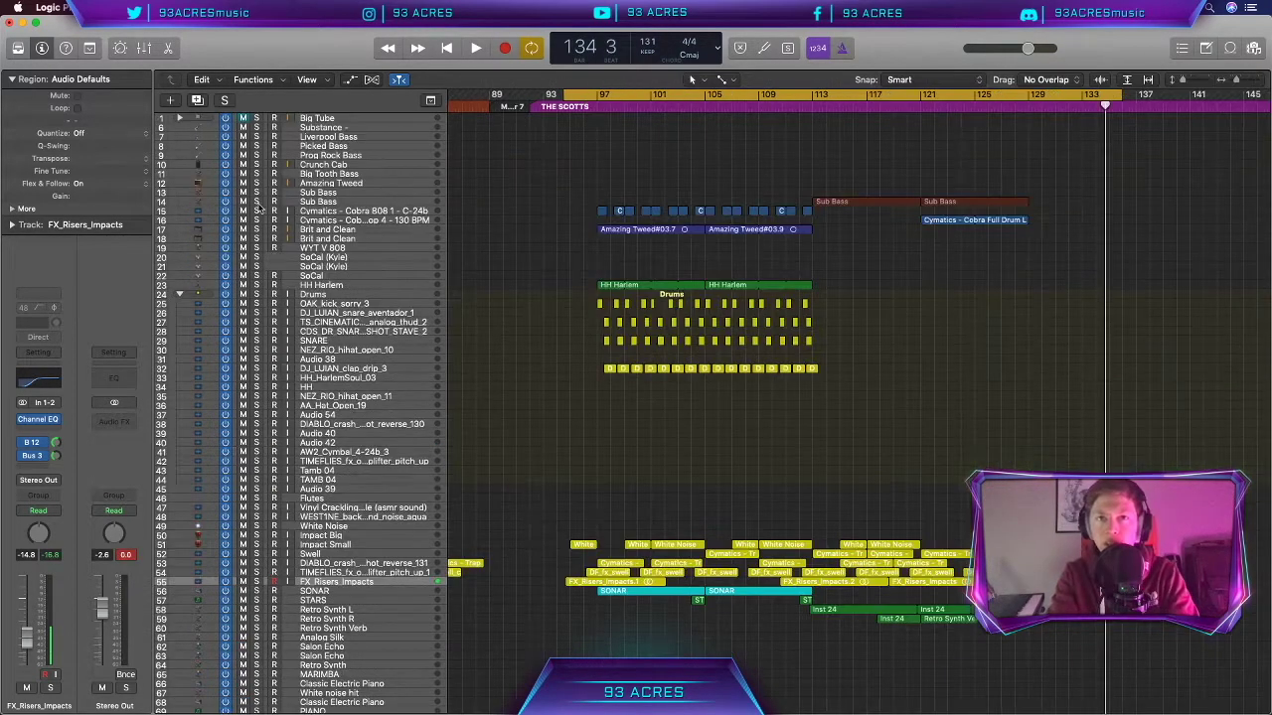
Step: Solo the Cymatics Cobra 808 track, set the cycle range from bar 97 to about bar 101 and listen to it
left_click(256, 202)
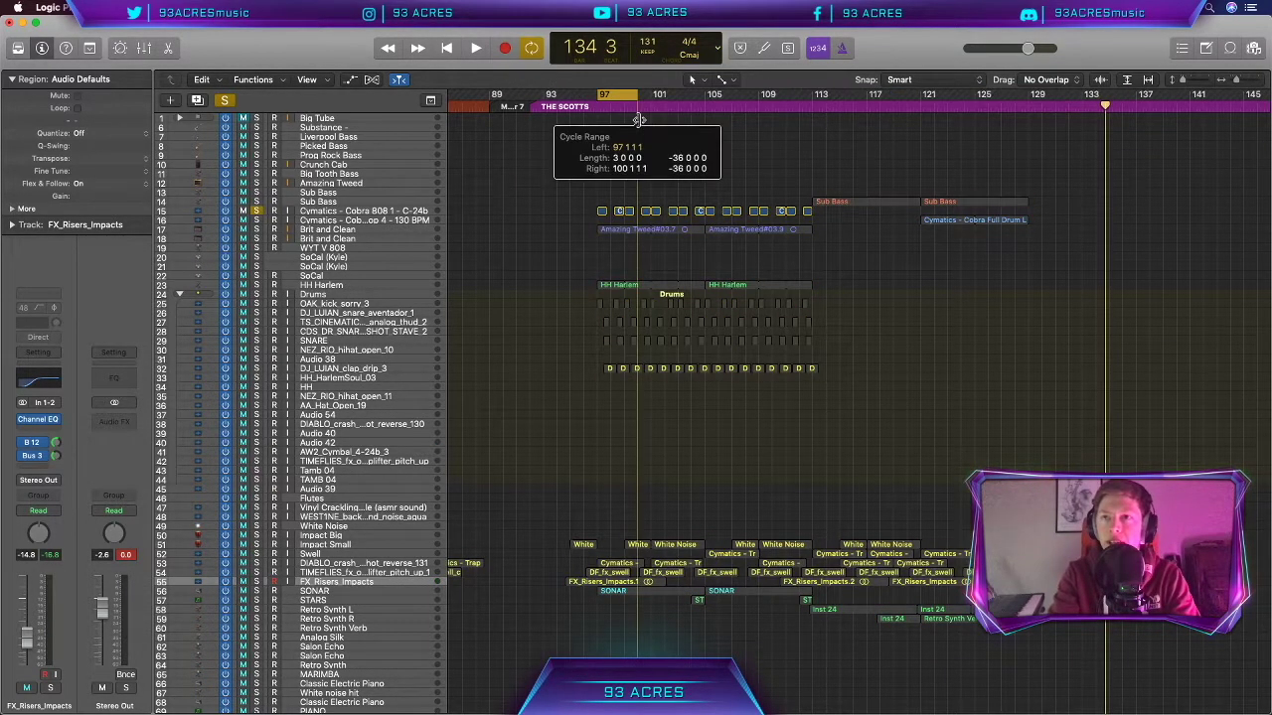
left_click_drag(639, 115, 647, 121)
key("space")
key("space")
Step: Add the first Brit and Clean track to the solo, listen to it with the 808 and examine its channel strip effects
left_click(256, 230)
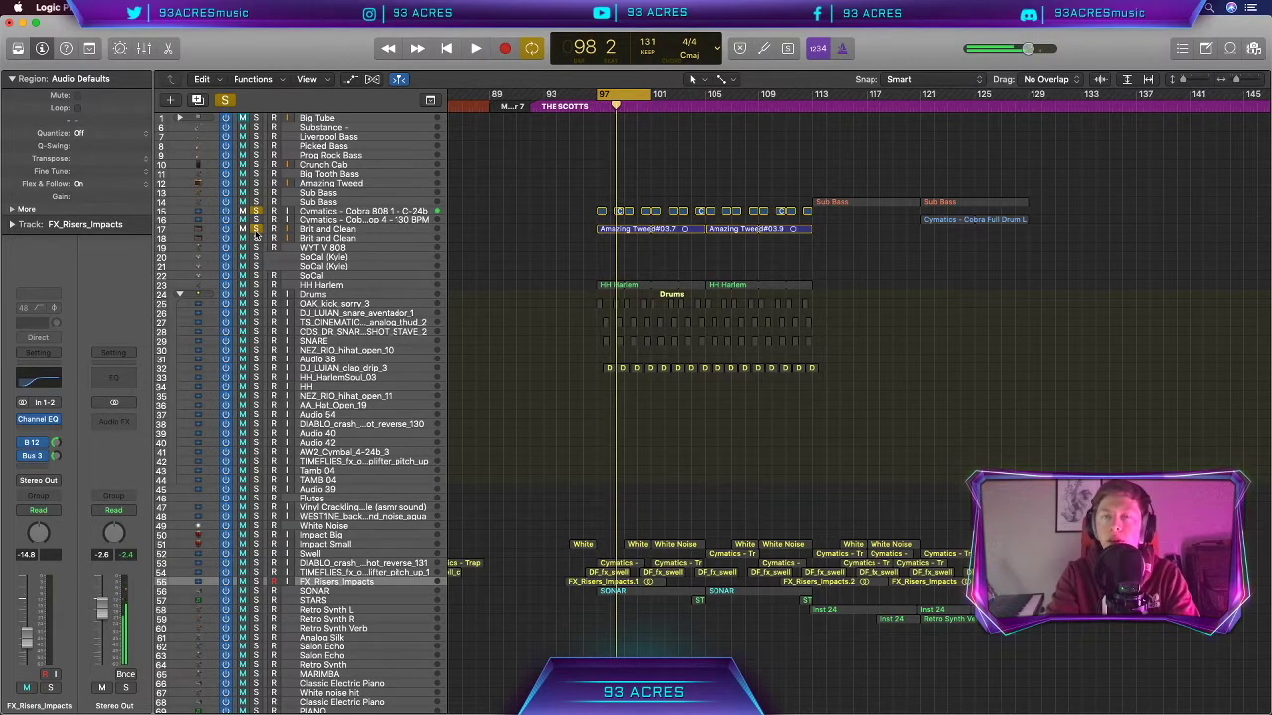
key("space")
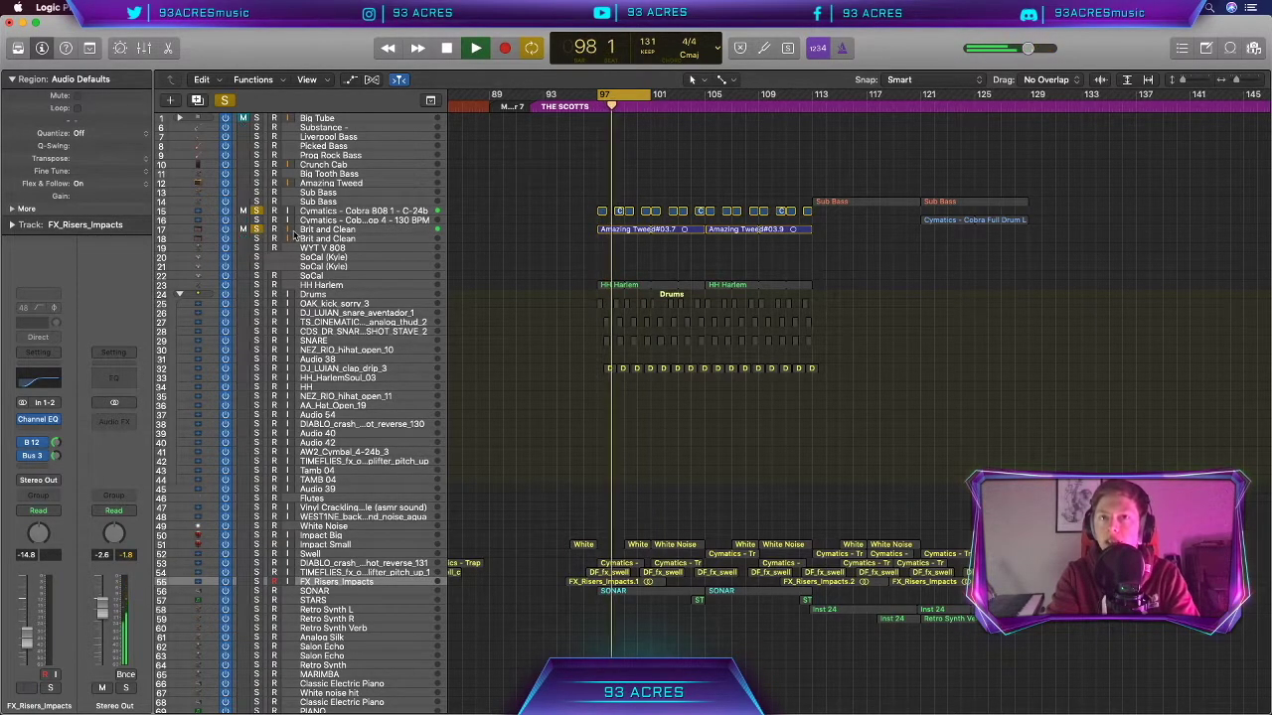
left_click(320, 229)
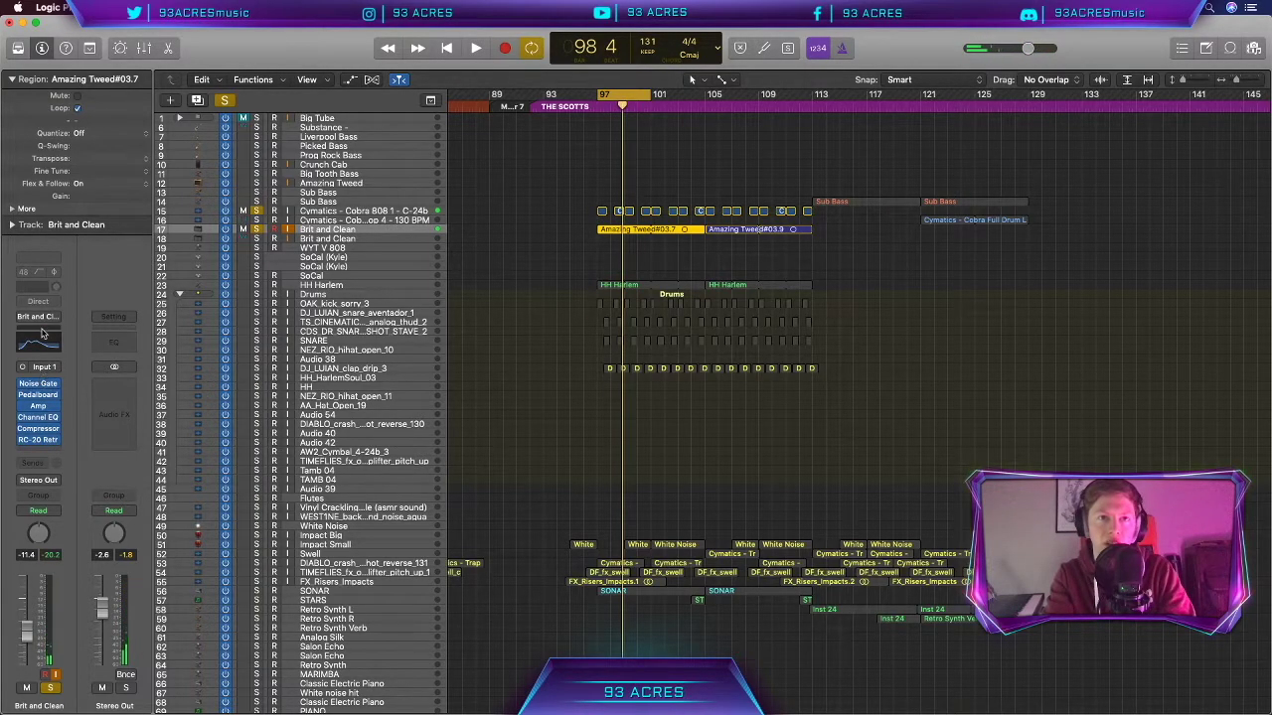
Step: Add HH Harlem and the OAK_kick_sorry_3 track to the solo and listen to them with the 808 and guitar
scroll(259, 278, "down", 1)
left_click(256, 270)
key("space")
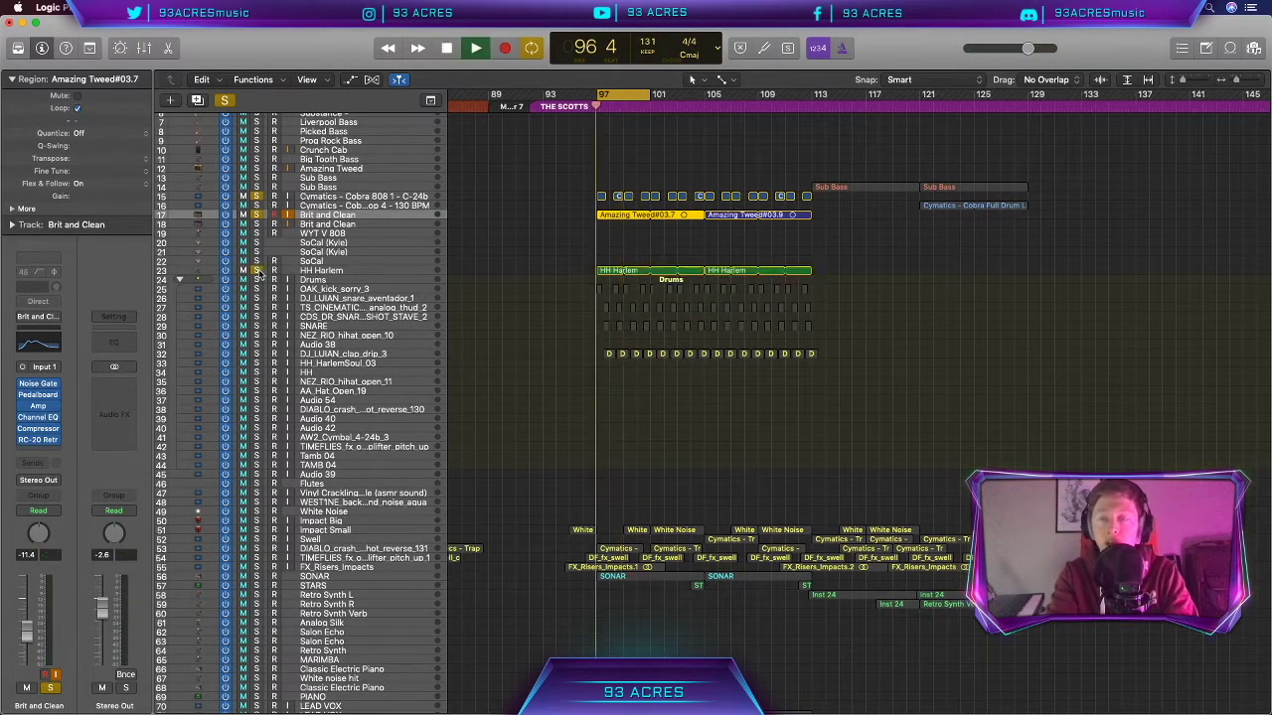
left_click(257, 288)
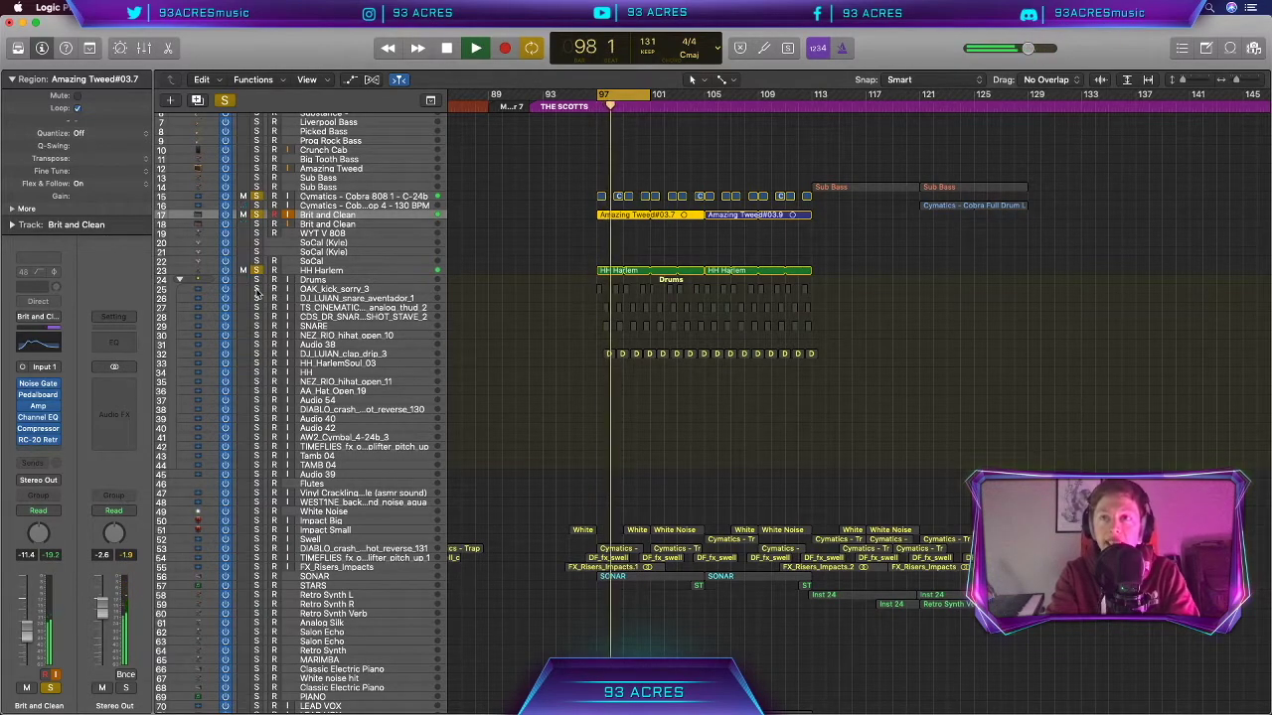
key("space")
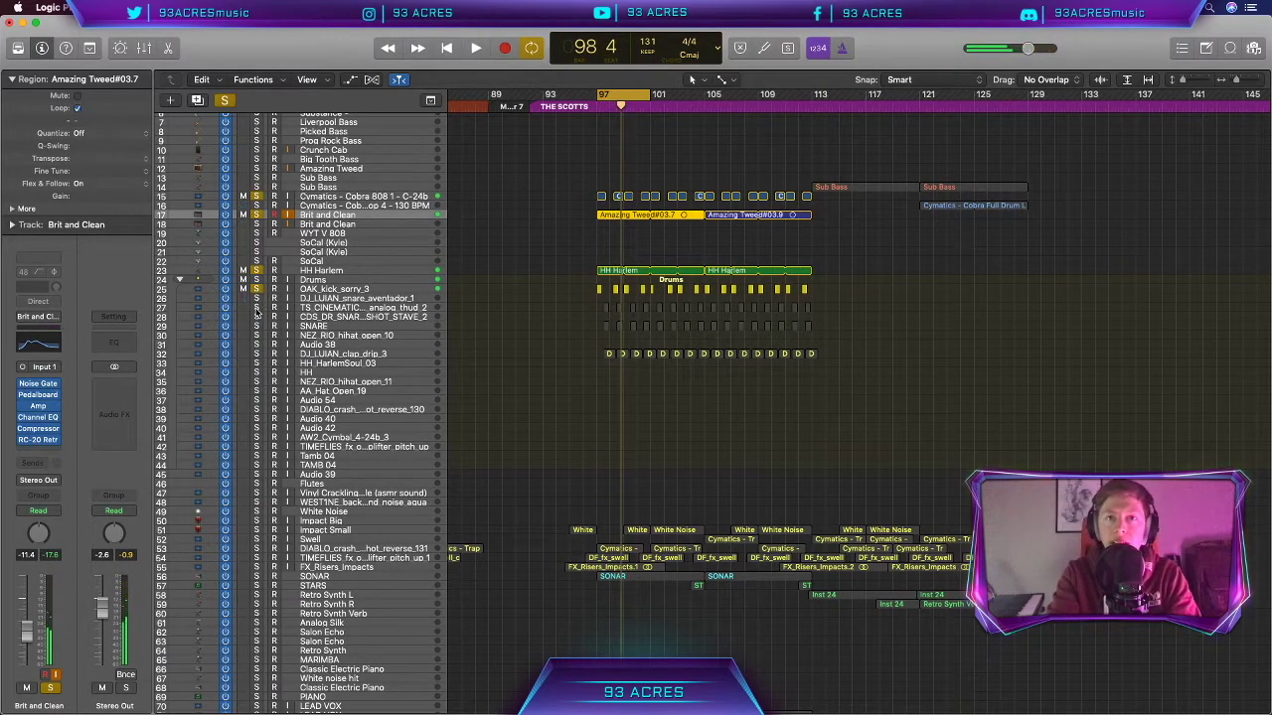
Step: Add the drum tracks from DJ_LUIAN_snare_aventador_1 to DJ_LUIAN_clap_drip_3 to the solo and listen to the loop
left_click_drag(257, 299, 256, 356)
key("space")
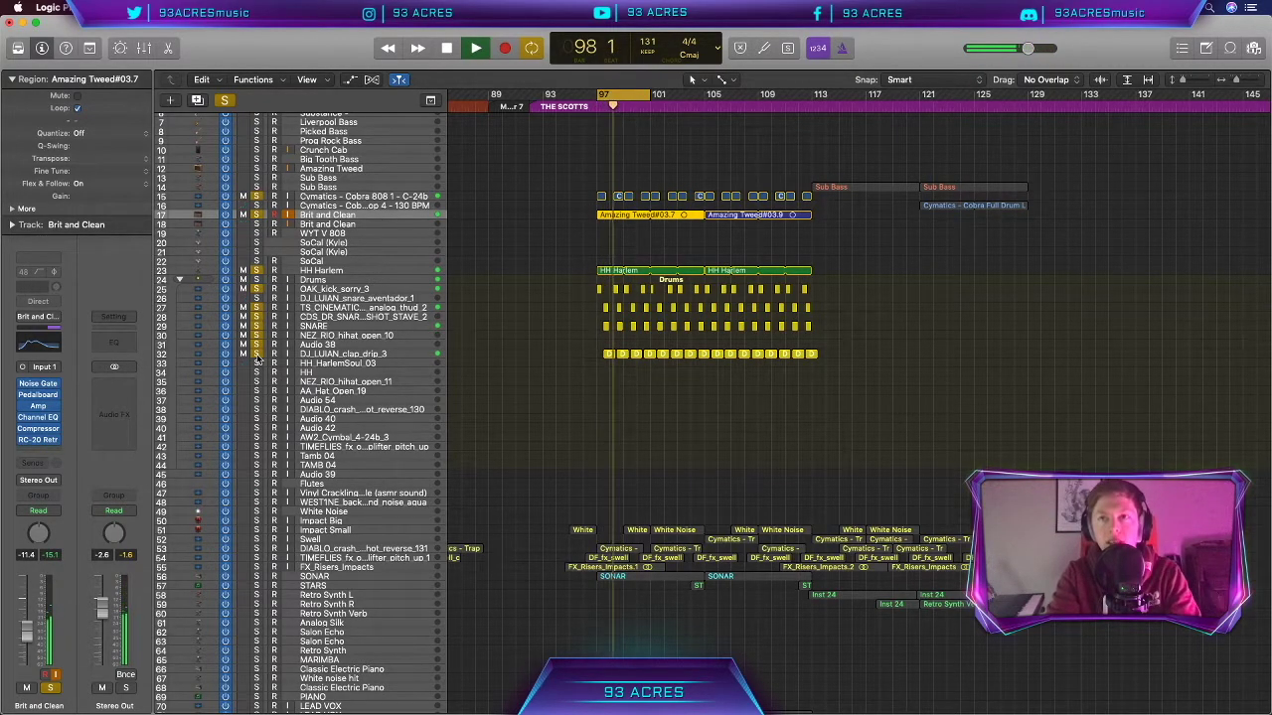
scroll(298, 398, "down", 3)
key("space")
Step: Add the SONAR track to the solo, examine its EchoBoy Jr effect and listen to it with the drums
left_click(331, 528)
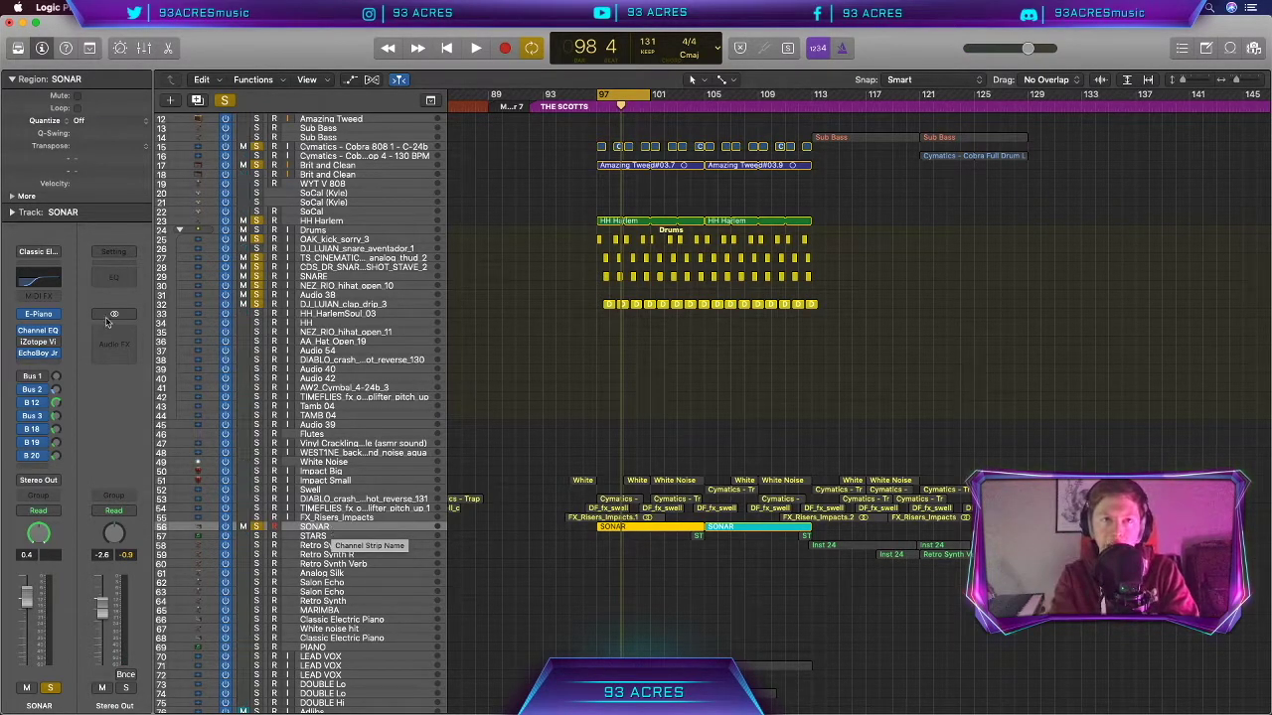
left_click(43, 353)
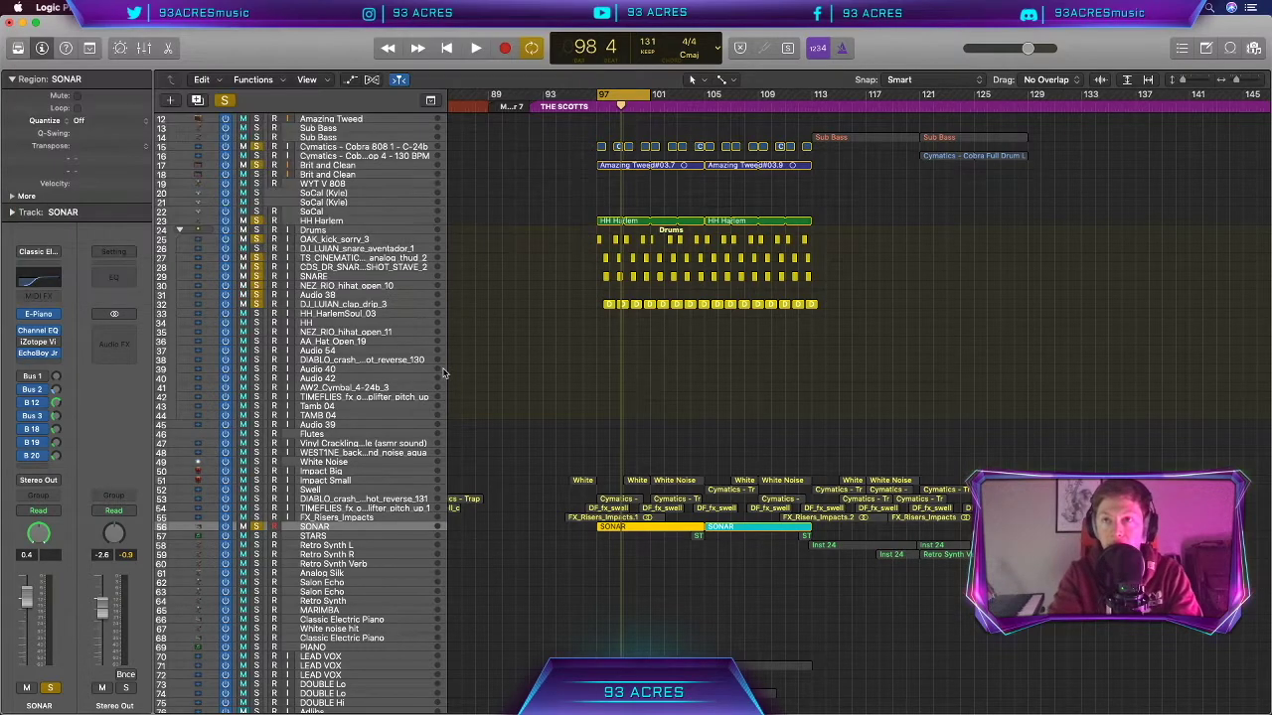
key("space")
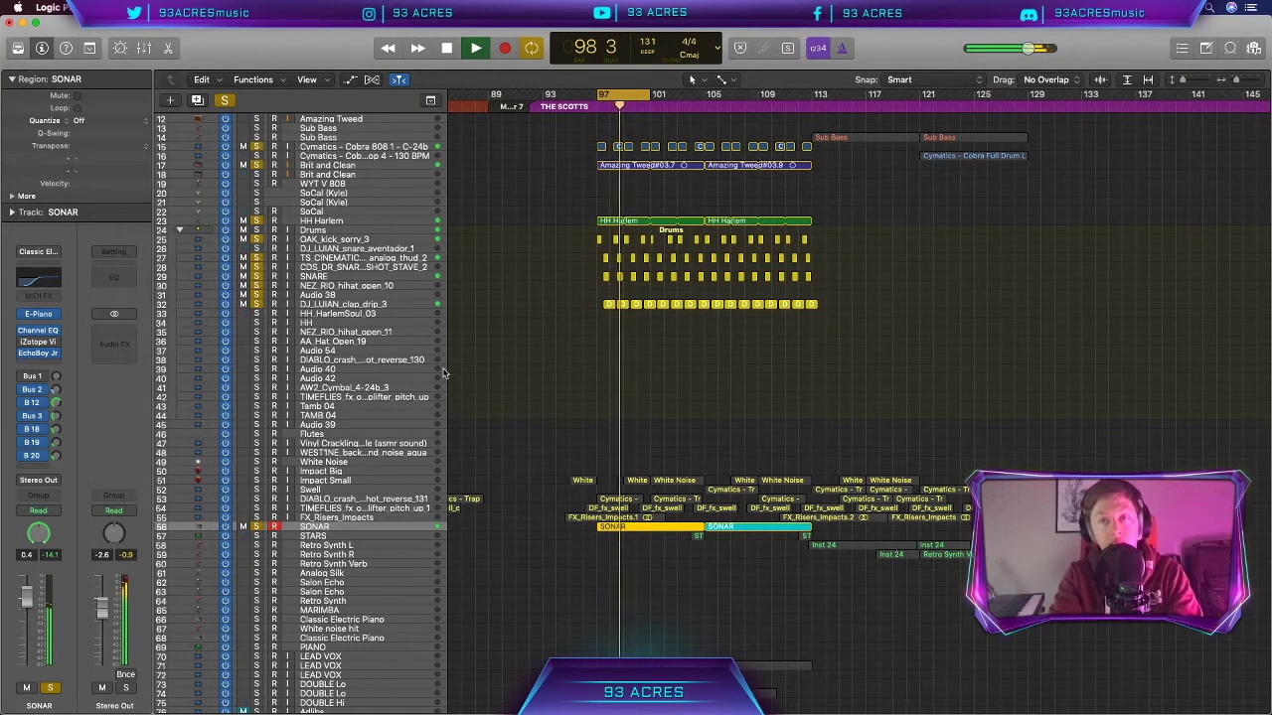
key("space")
Step: Add the effects tracks from Impact Small to FX_Risers_Impacts and STARS to the solo, listening to the loop and on from about bar 103
scroll(506, 375, "right", 1)
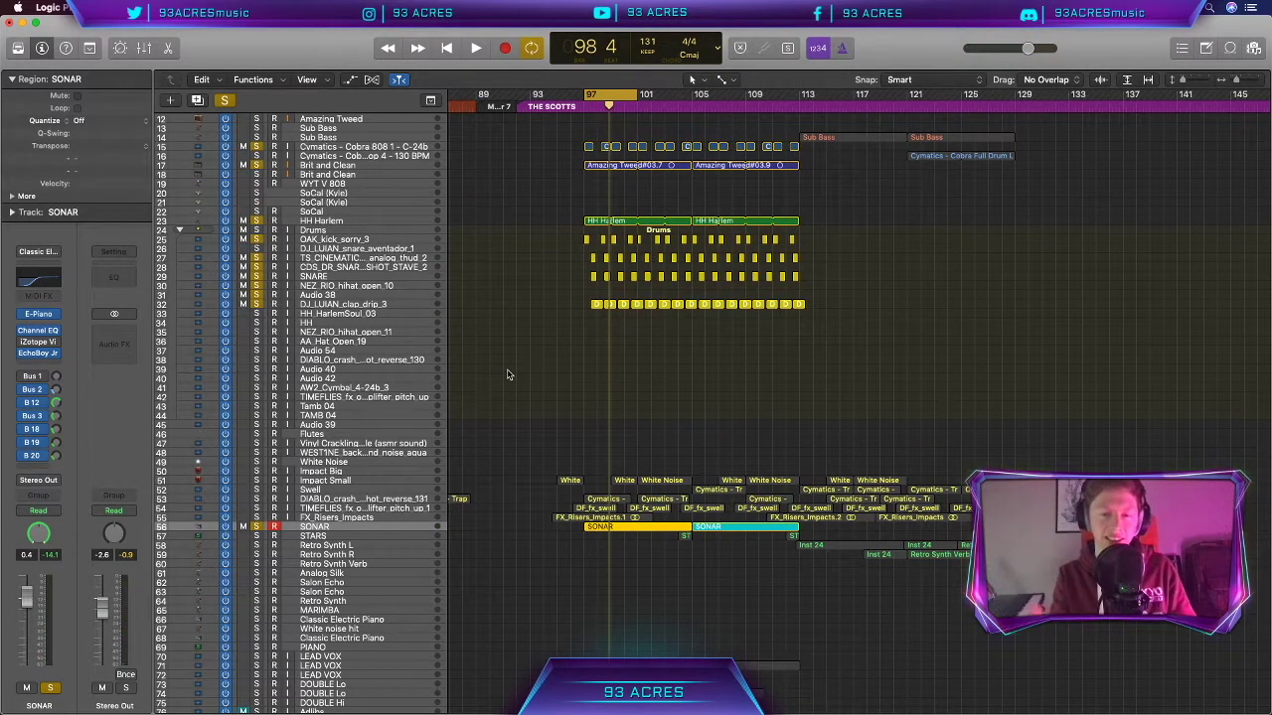
scroll(559, 374, "right", 1)
left_click_drag(256, 490, 257, 518)
left_click(257, 481)
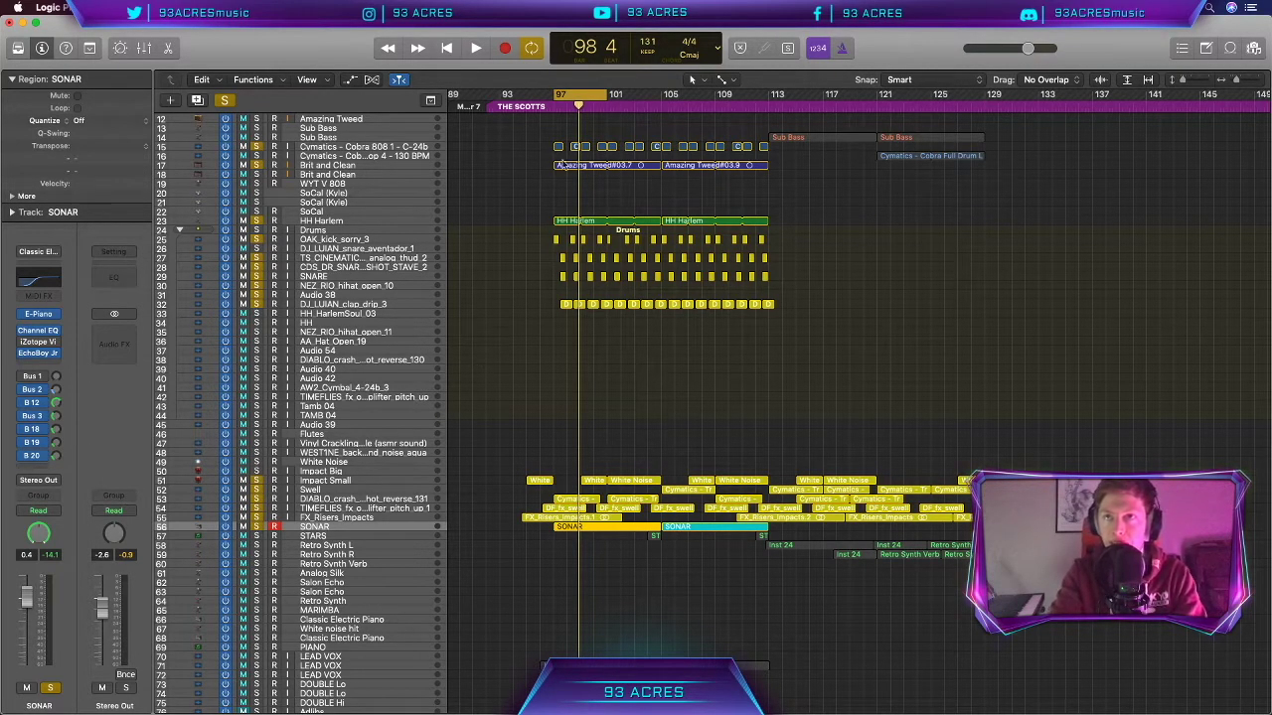
key("space")
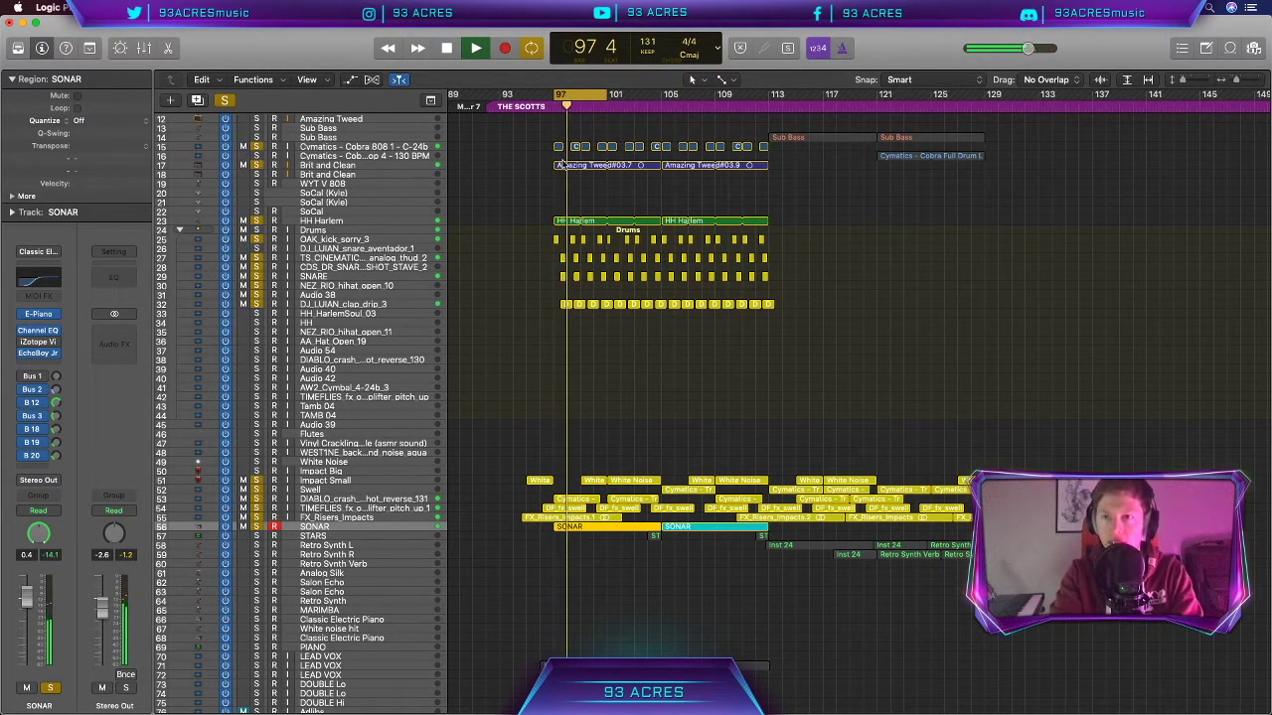
key("space")
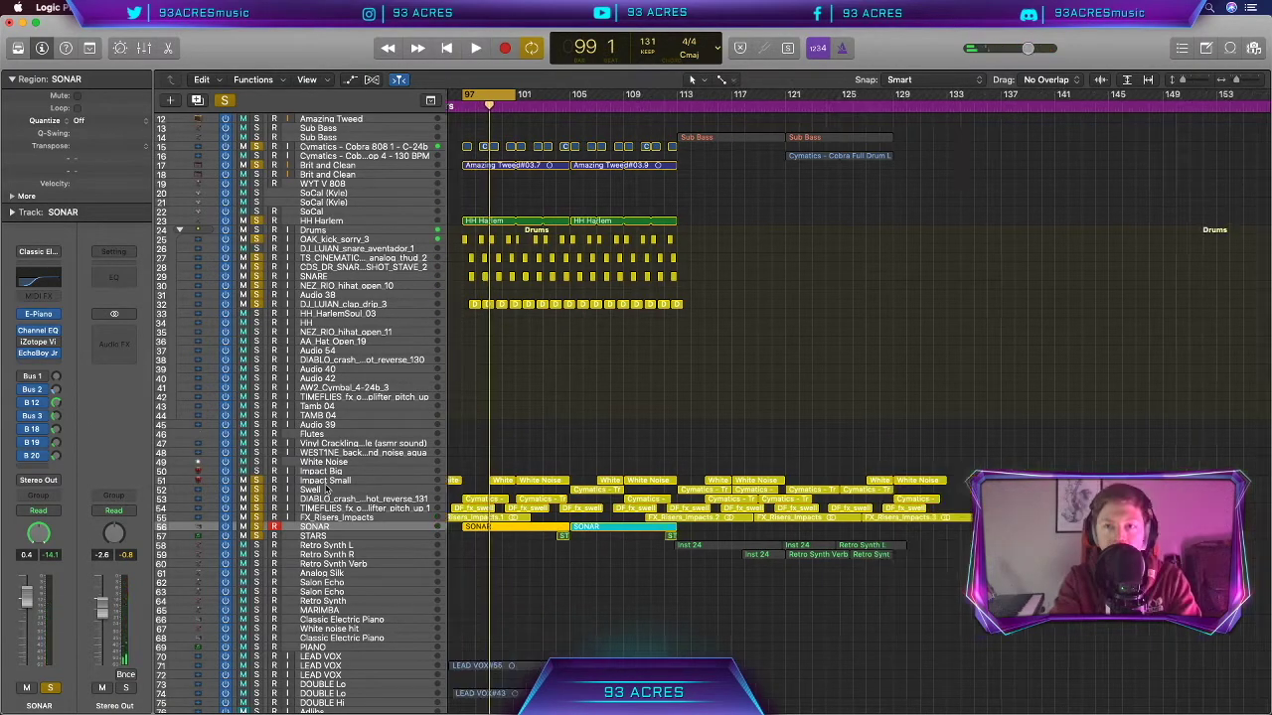
double_click(543, 102)
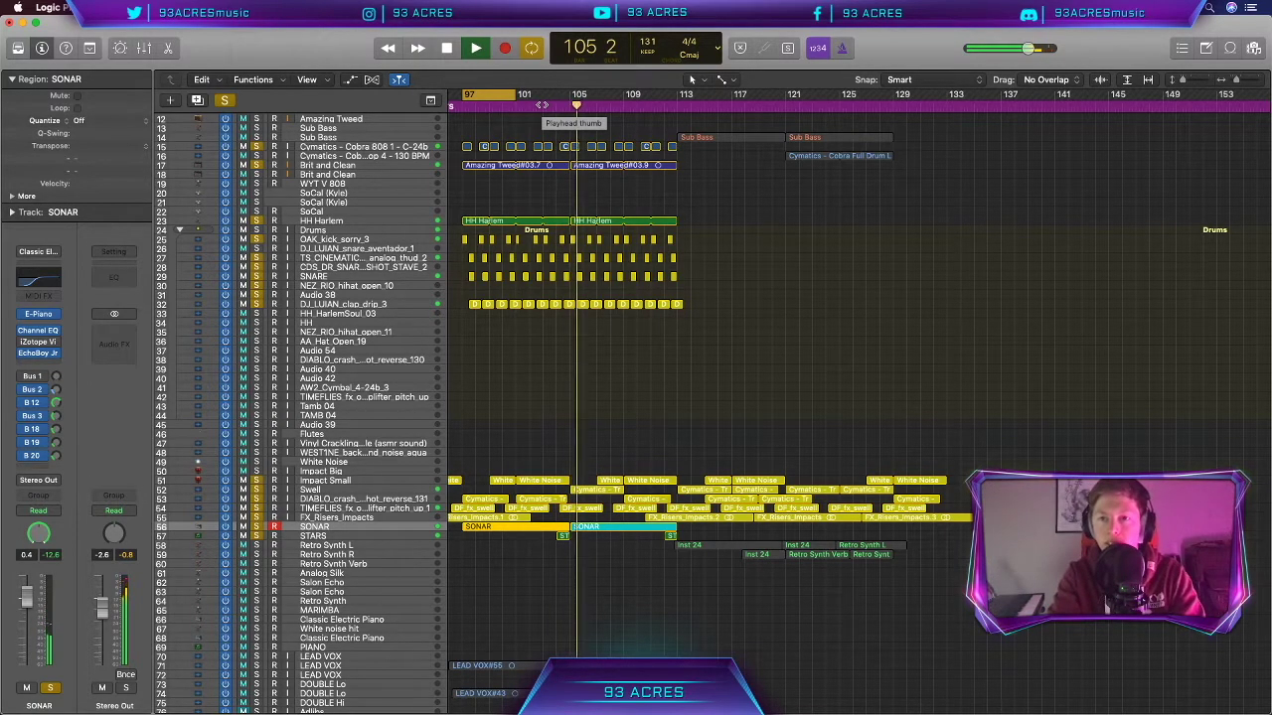
Step: Clear all solos, move the cycle range to bars 121 to 125, solo the second Sub Bass track, and examine its sound and effects
scroll(695, 229, "right", 5)
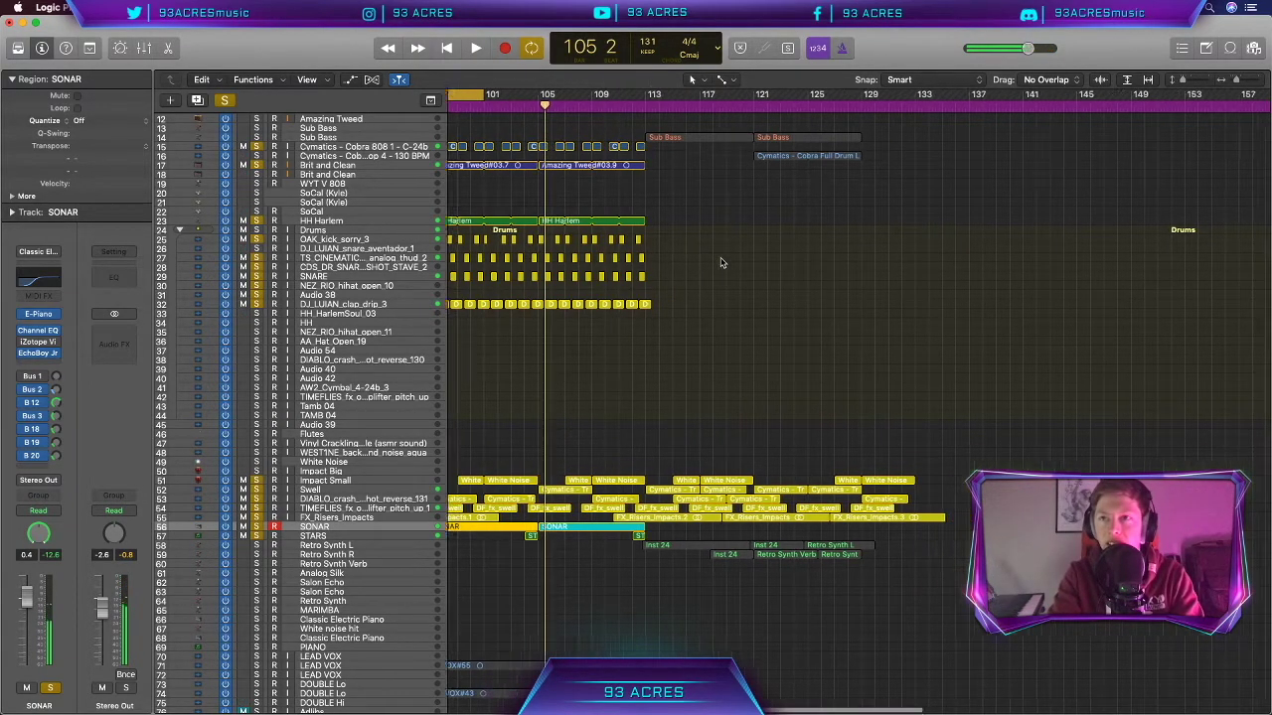
left_click(226, 101)
left_click_drag(513, 97, 566, 94)
left_click(257, 137)
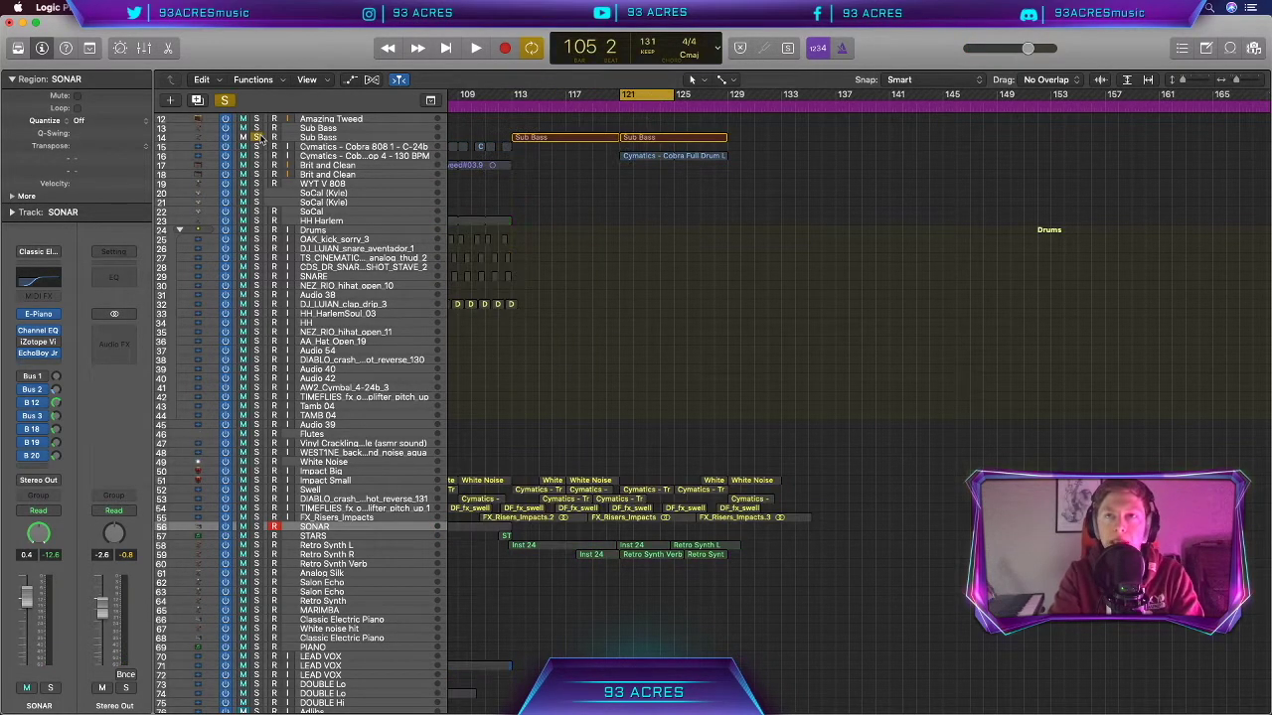
key("space")
key("space")
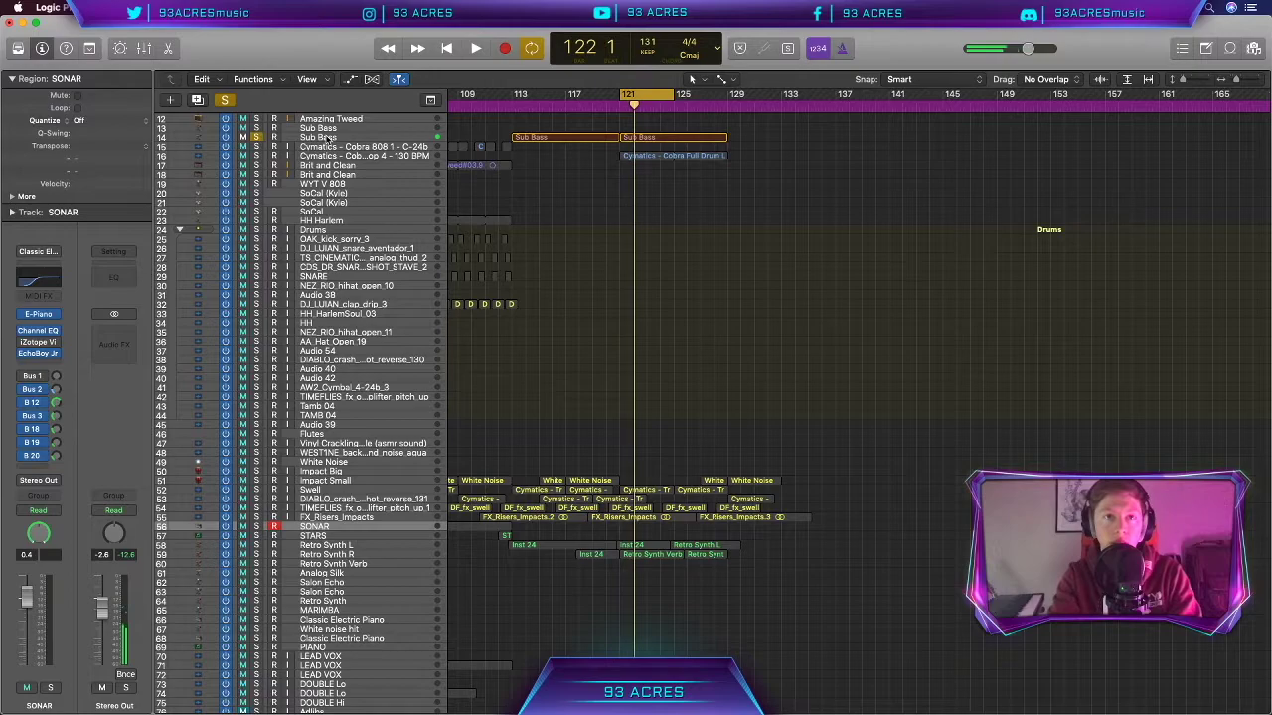
left_click(318, 137)
Step: Add the Cymatics Cobra full drum loop track to the solo and listen to it with the sub bass
scroll(587, 232, "right", 3)
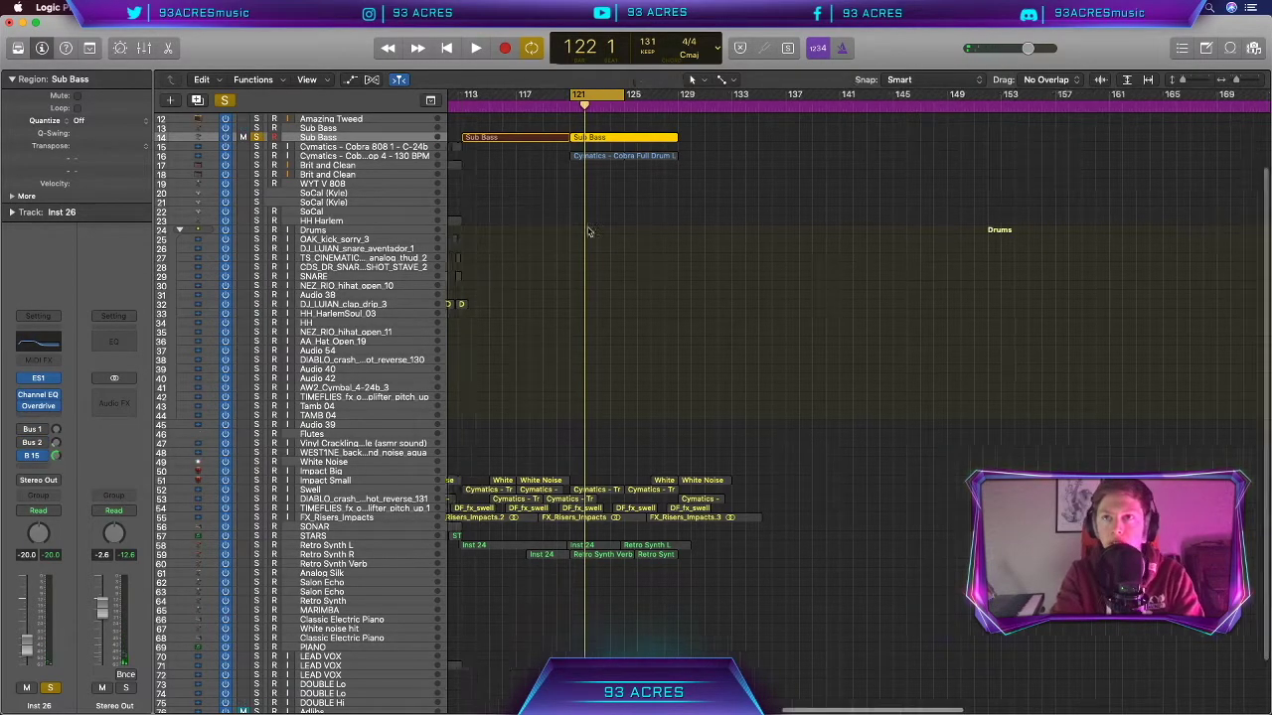
left_click(257, 155)
key("space")
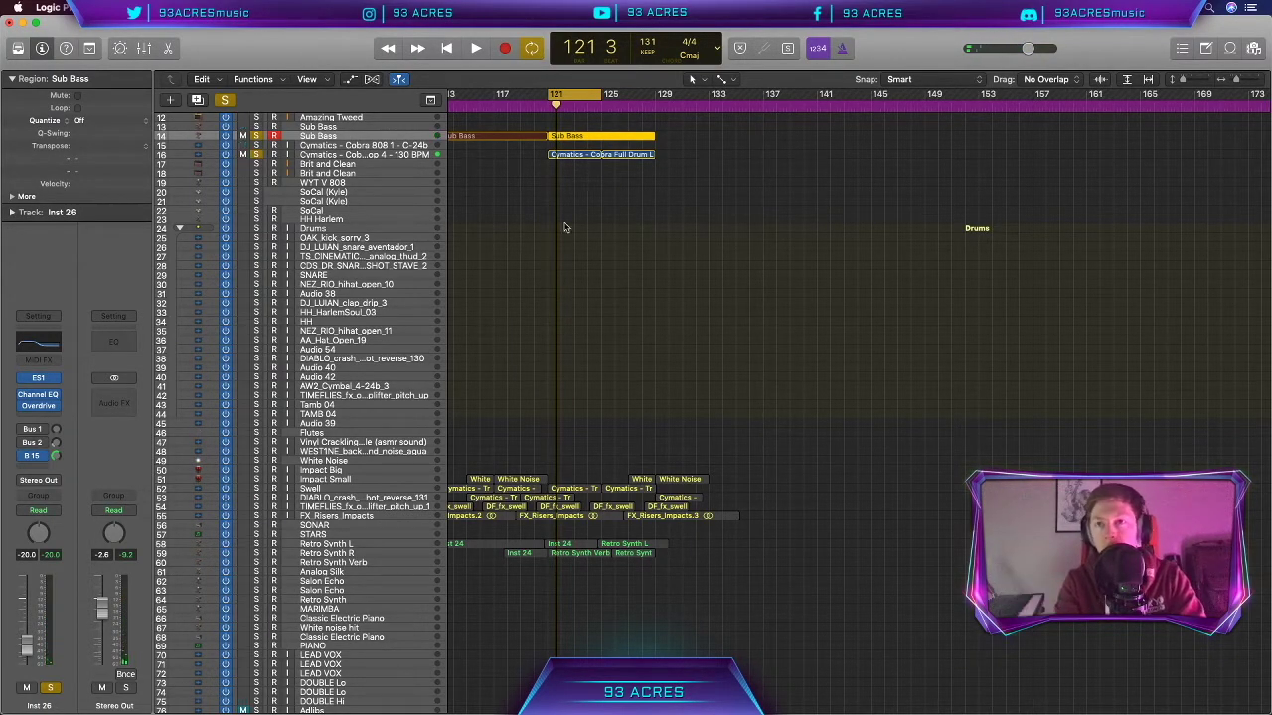
Step: Add the effects tracks from Impact Small to FX_Risers_Impacts to the solo and listen to them with the sub bass and drum loop
scroll(505, 358, "down", 3)
left_click_drag(255, 423, 256, 463)
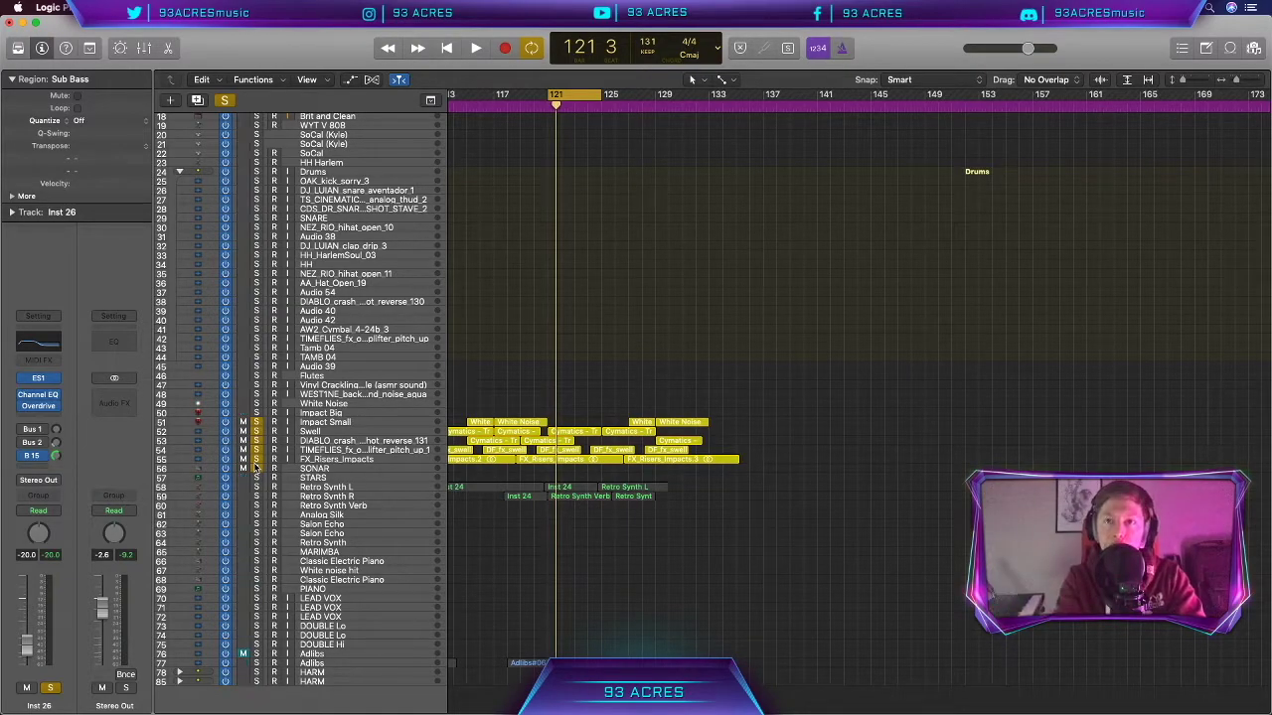
key("space")
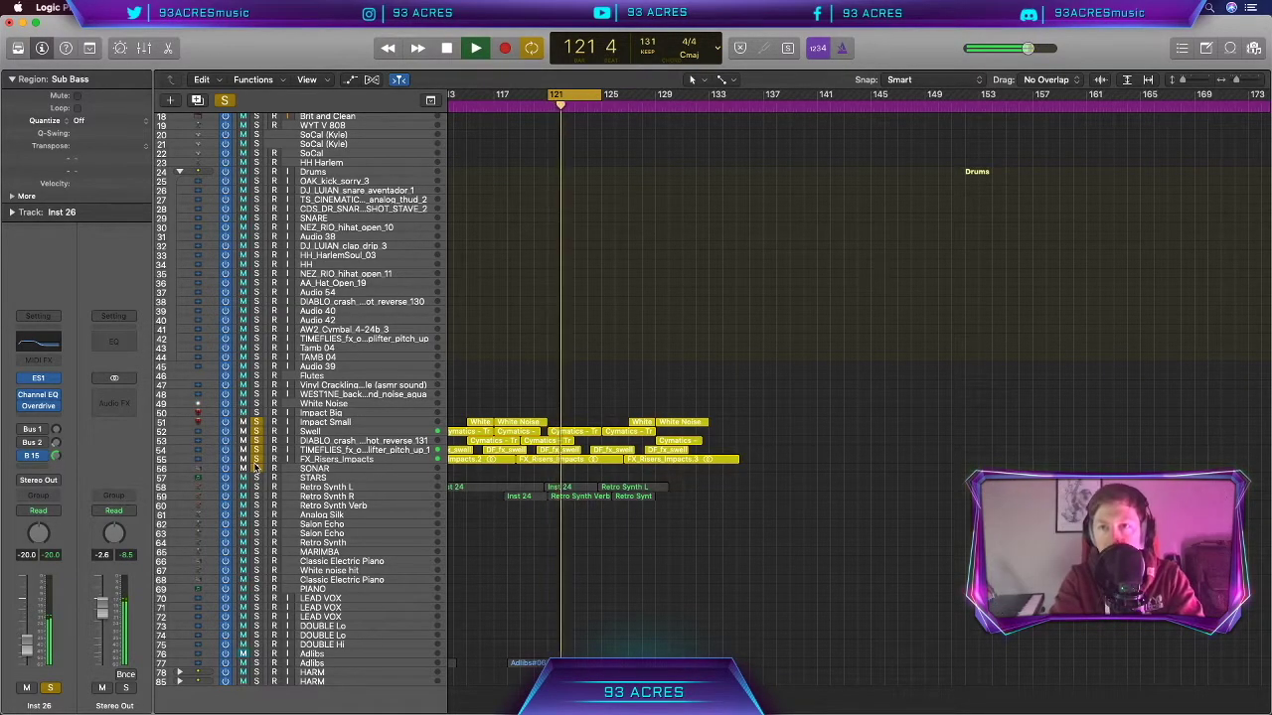
key("space")
Step: Add the Retro Synth L and Retro Synth R tracks to the solo and listen to them with the other soloed layers
left_click(256, 487)
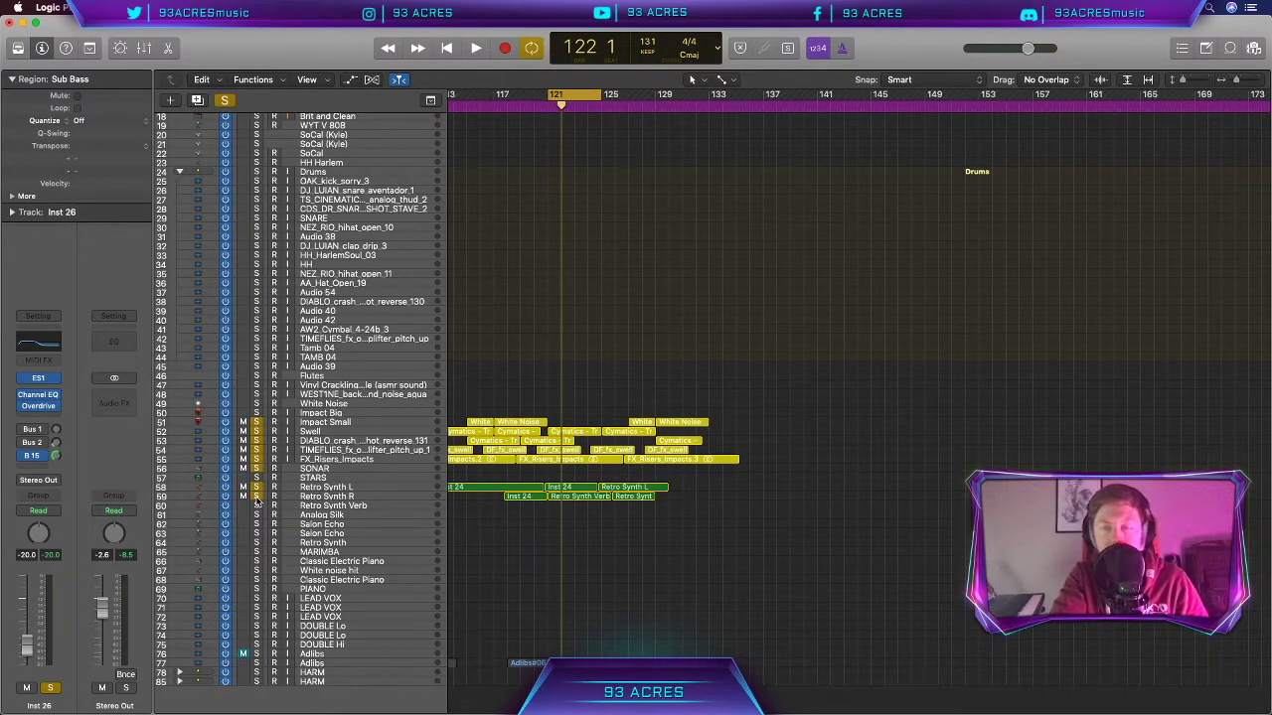
key("space")
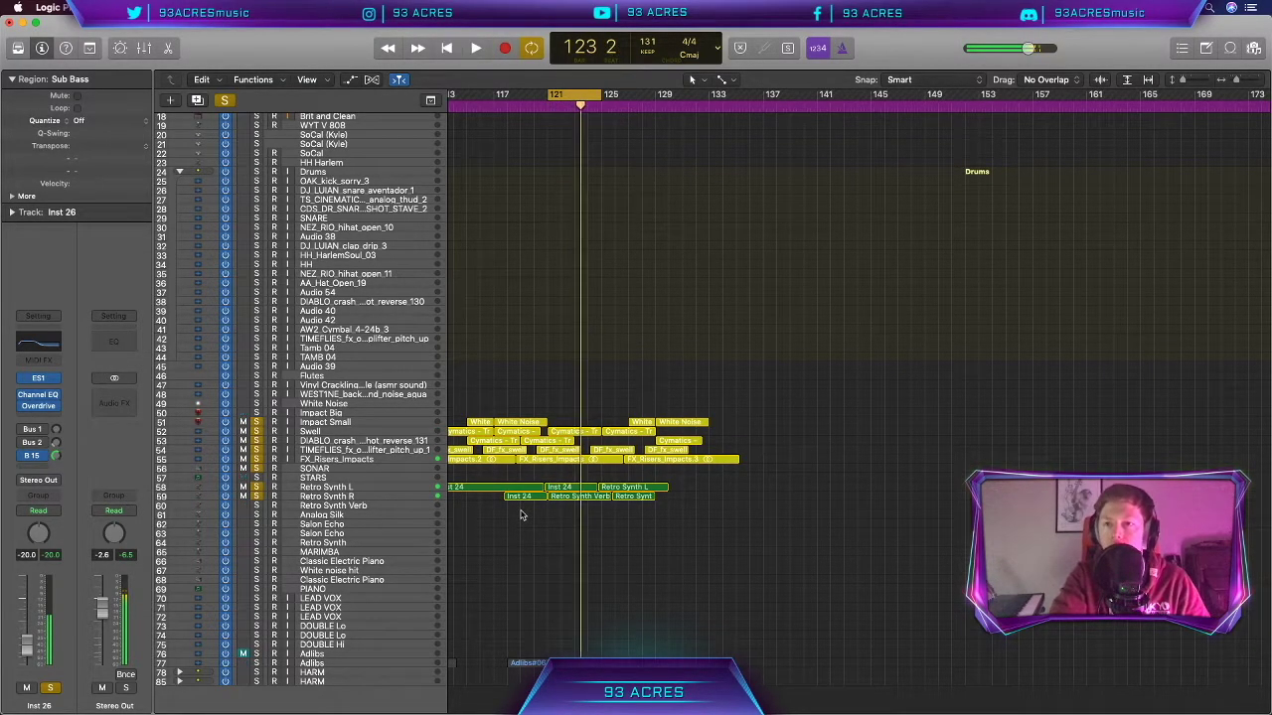
key("space")
Step: Set the cycle range over the whole THE SCOTTS section, from about bar 95 to bar 136, and play the full arrangement without solos
scroll(520, 514, "left", 10)
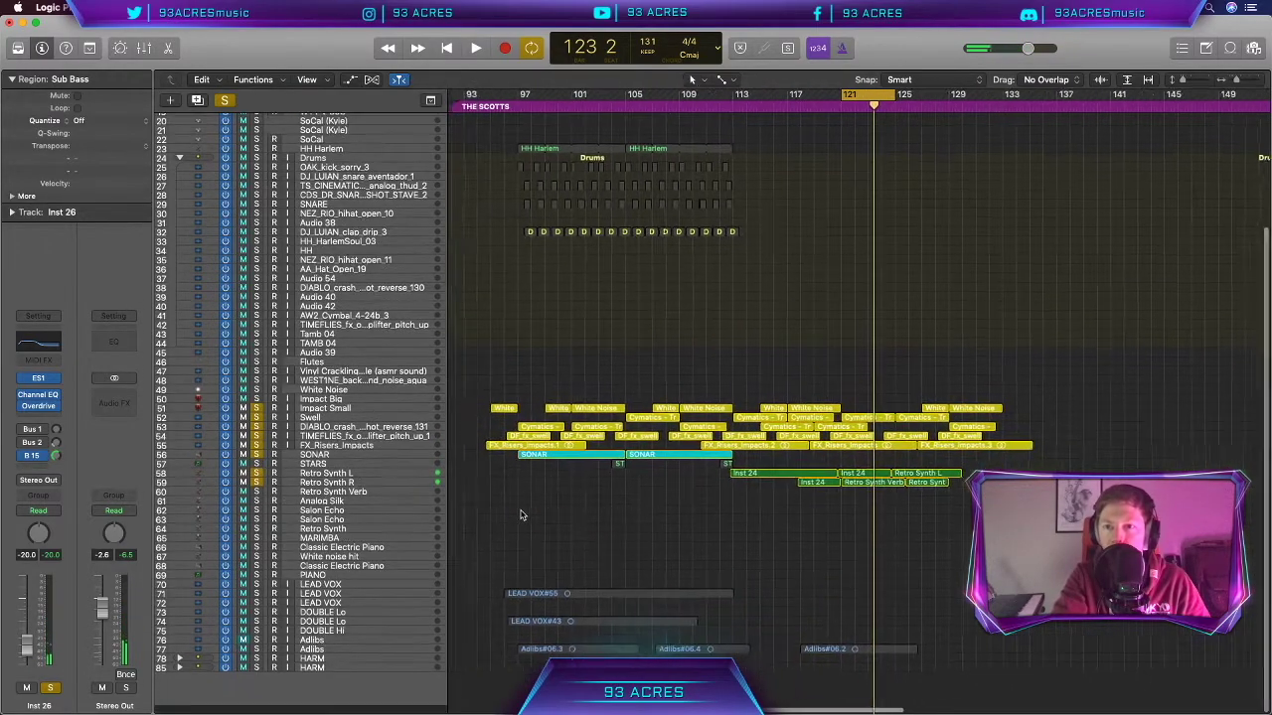
scroll(520, 514, "right", 2)
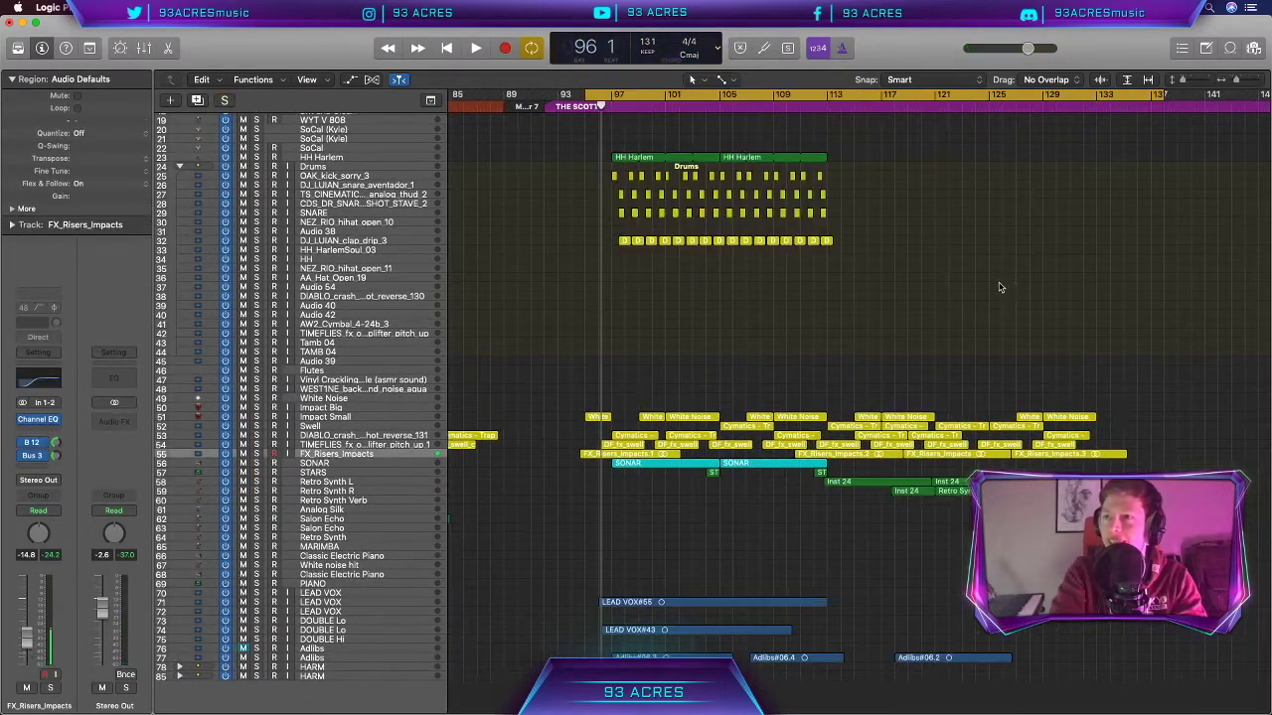
scroll(891, 332, "left", 2)
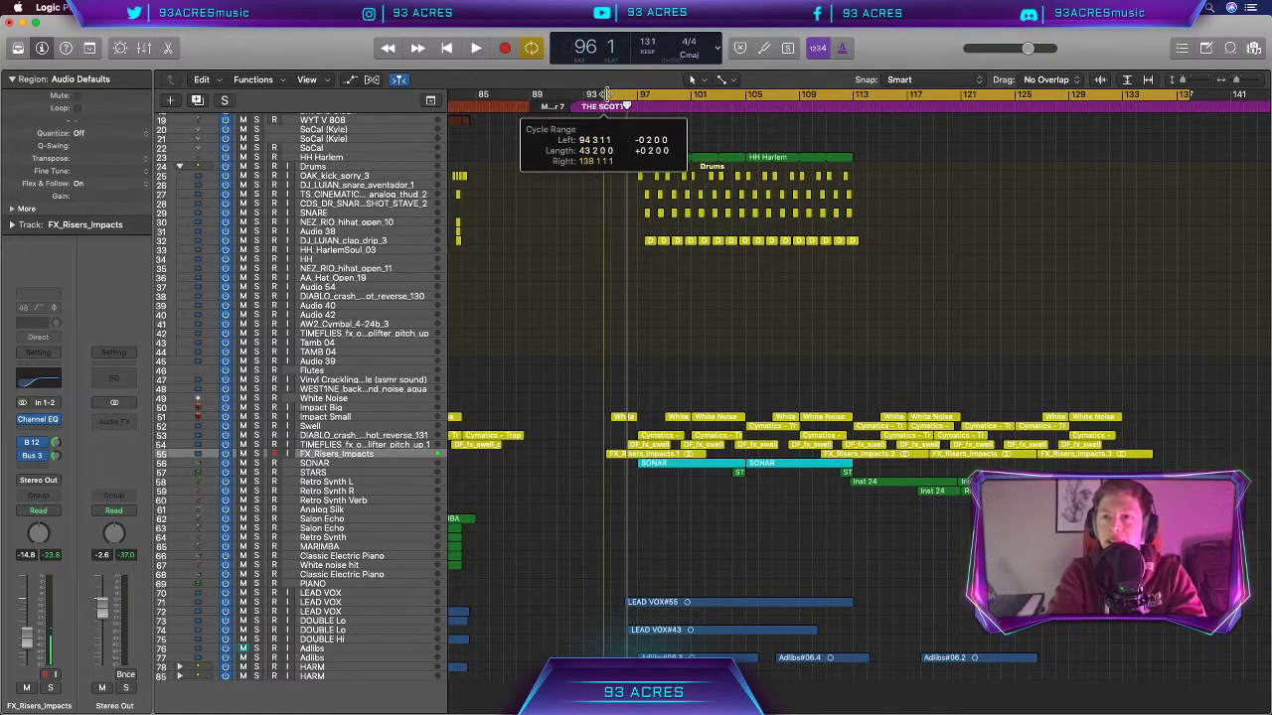
left_click_drag(1200, 98, 1163, 98)
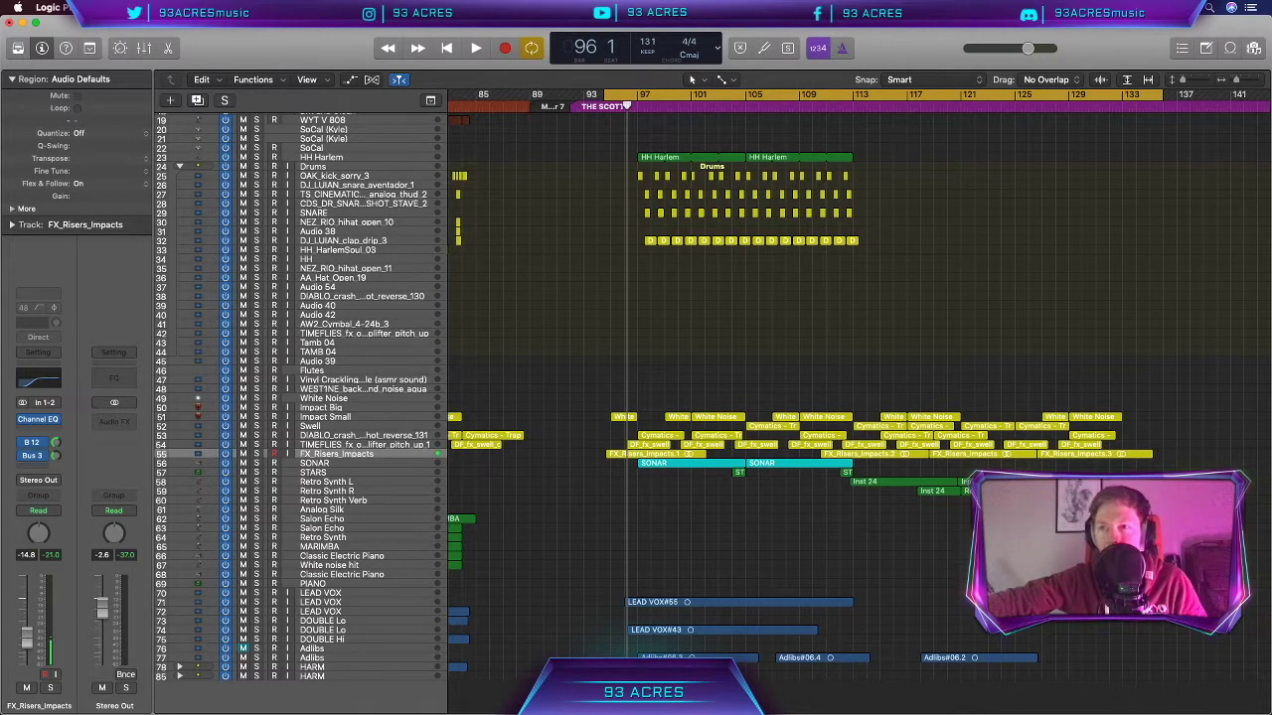
key("space")
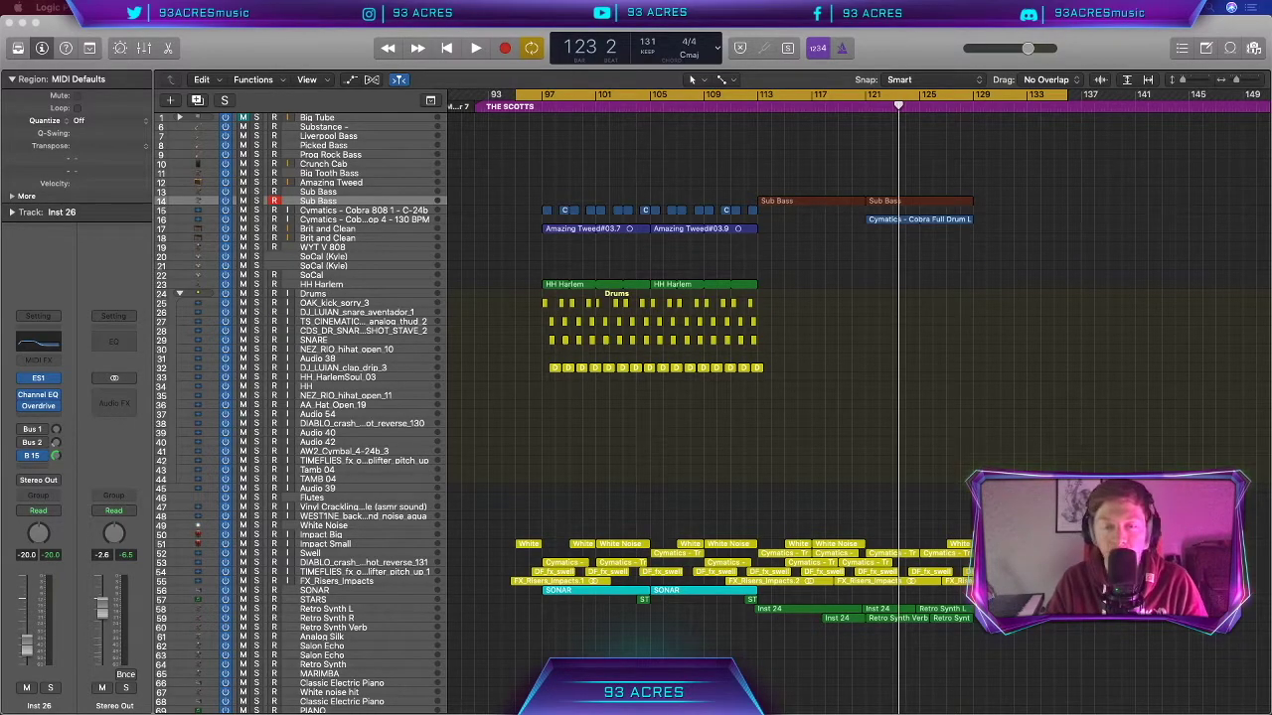
Step: Switch to Spotify, open the artist's pick single Nobody 2 Blame, close the window, and return to the Logic Pro arrangement
key("super+Tab")
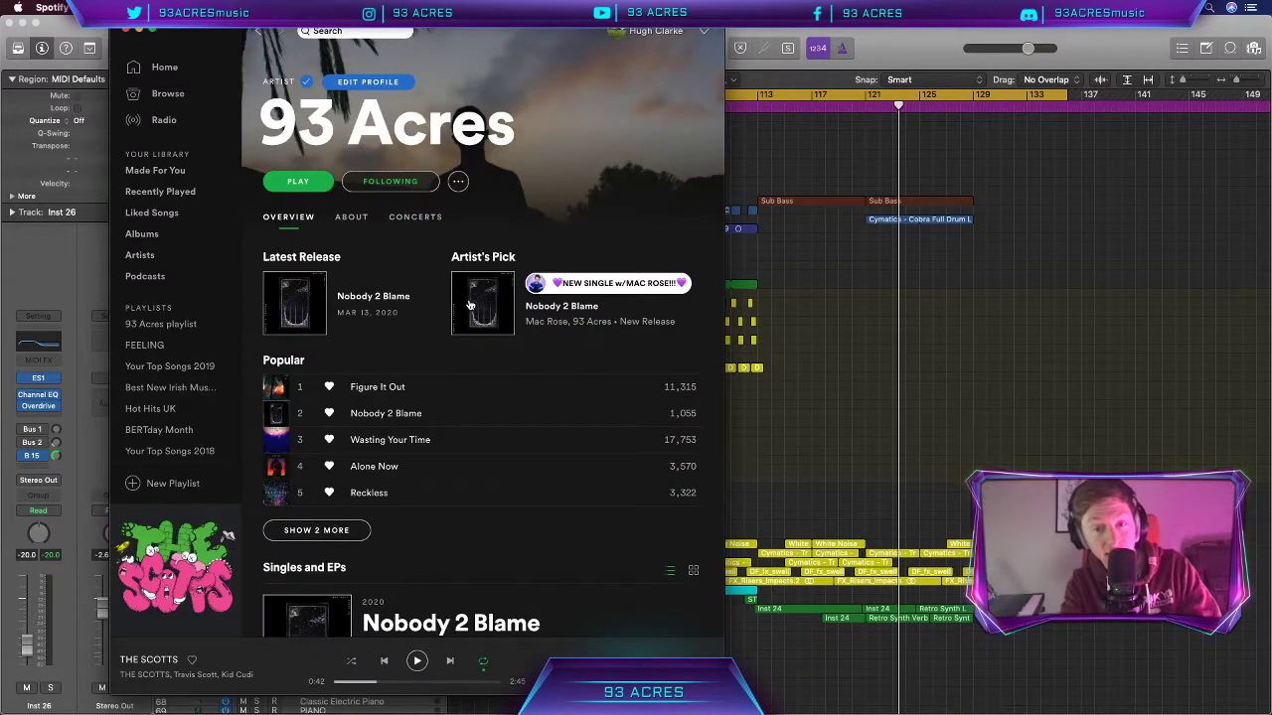
left_click(471, 304)
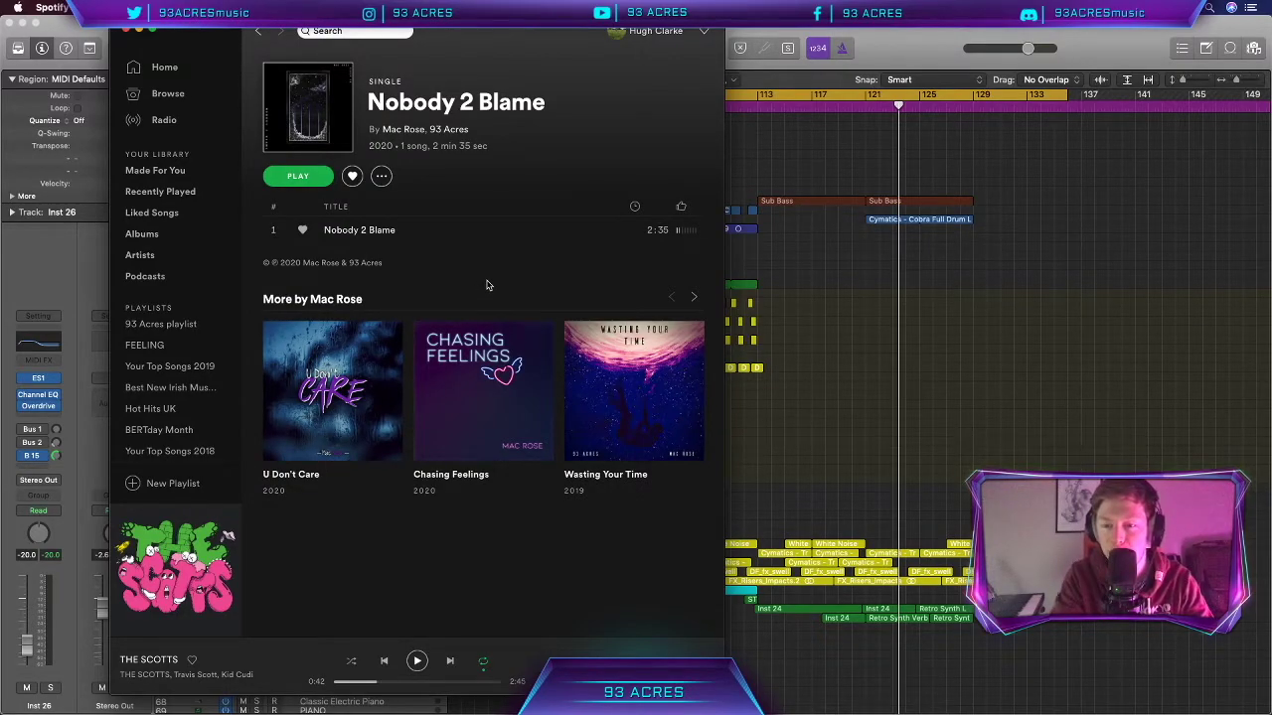
key("super+w")
scroll(652, 417, "right", 2)
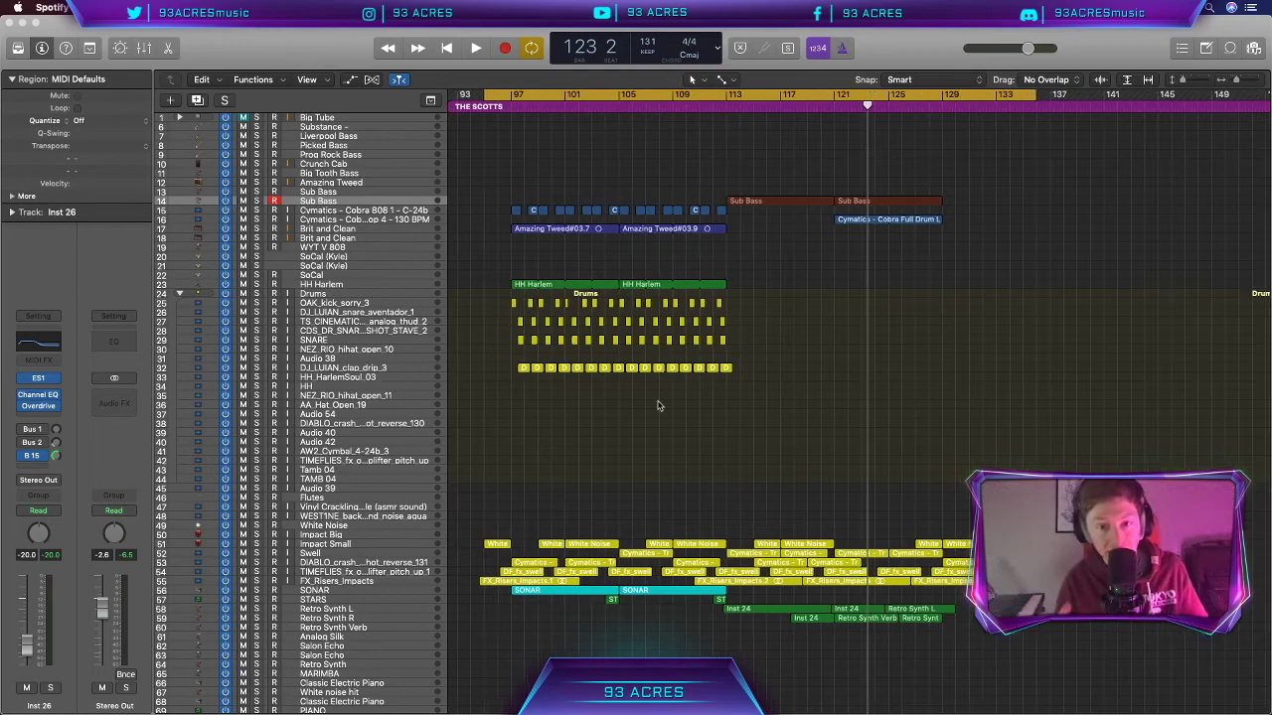